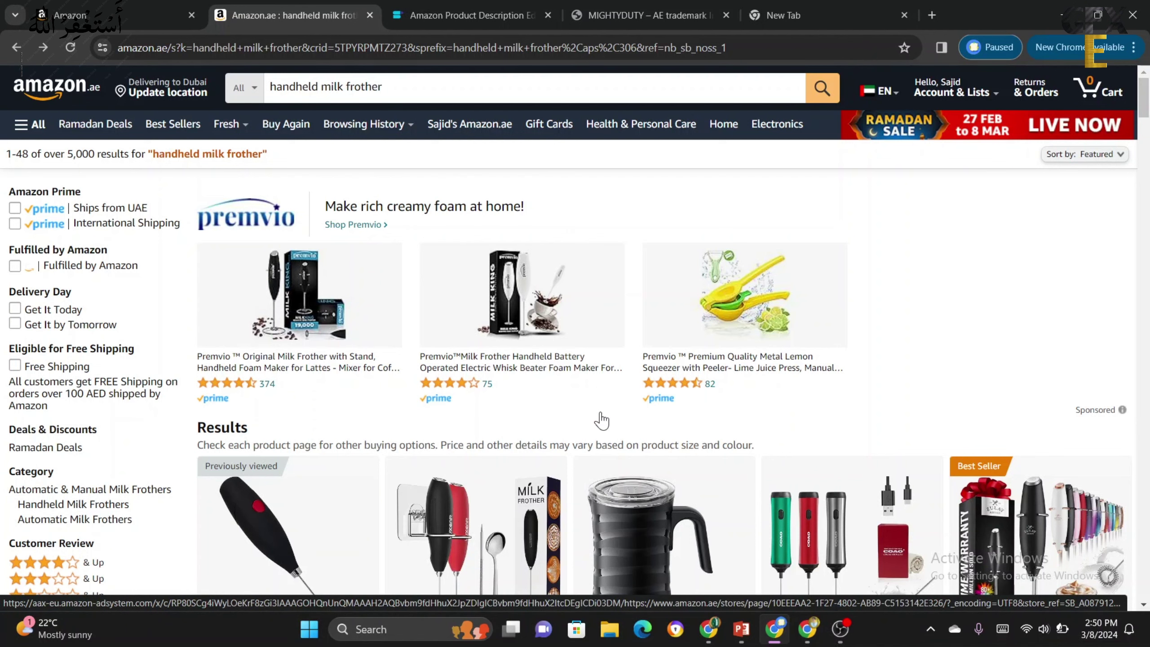
- Enter MILK FROTHER as the new listing's item name in Seller Central and confirm the Milk Frother product type
scroll(601, 420, "down", 4)
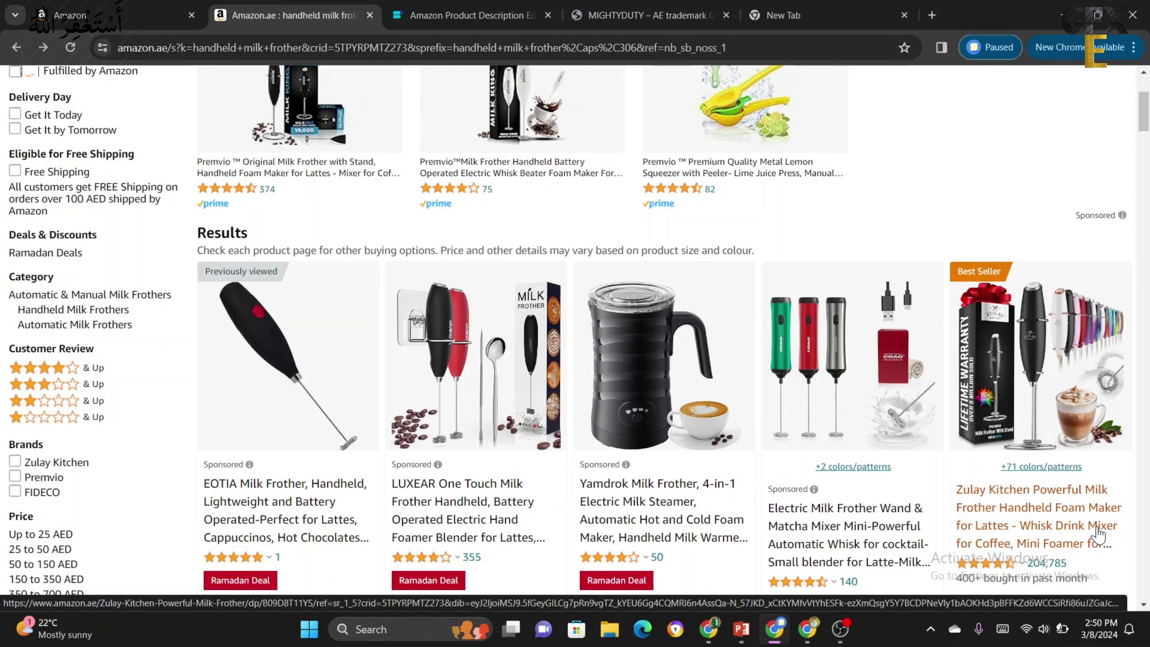
left_click(149, 8)
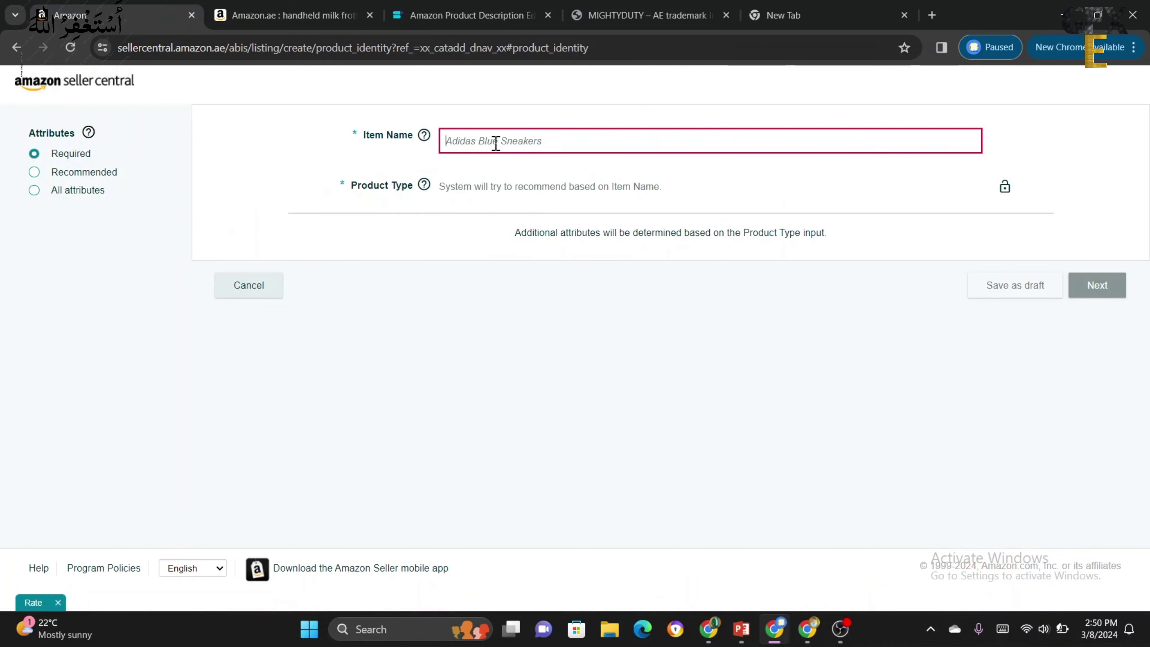
type("MILK F")
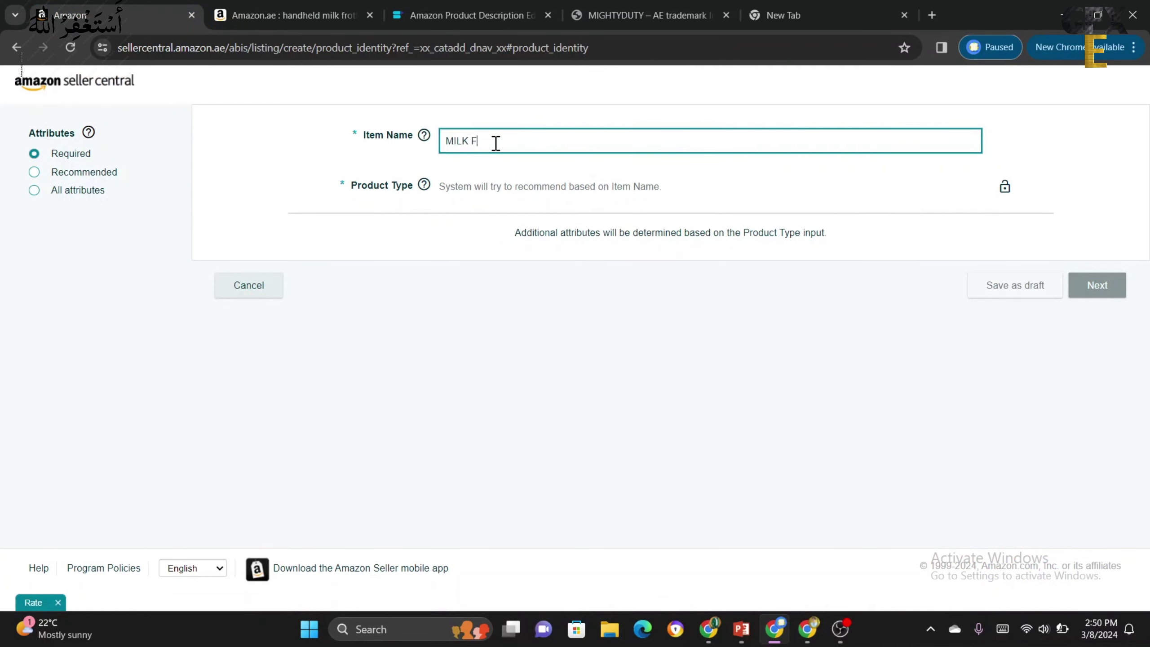
type("ROTHER")
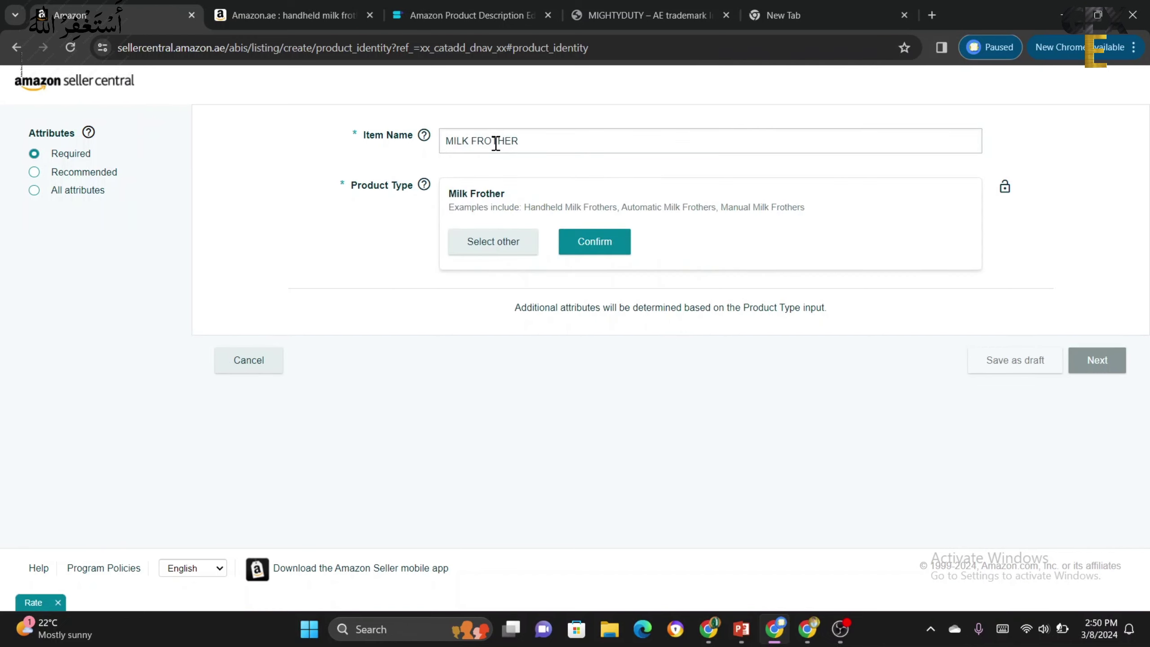
left_click(593, 249)
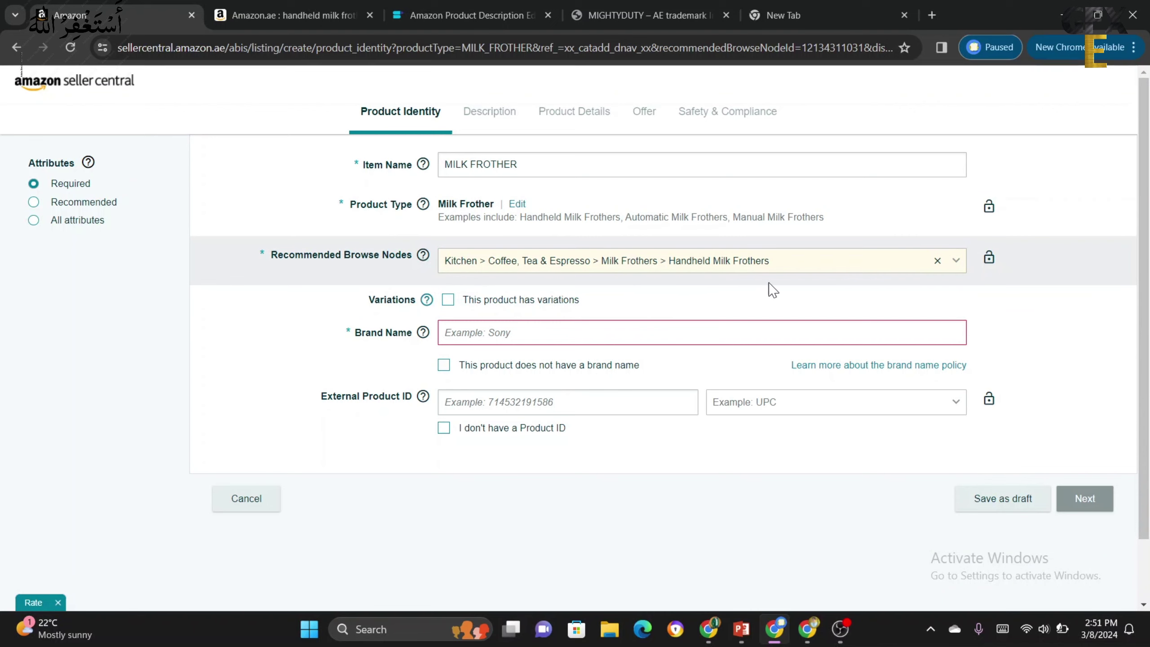
- Open the best-selling Zulay Kitchen milk frother from the Amazon.ae search results and copy its full product title
left_click(531, 161)
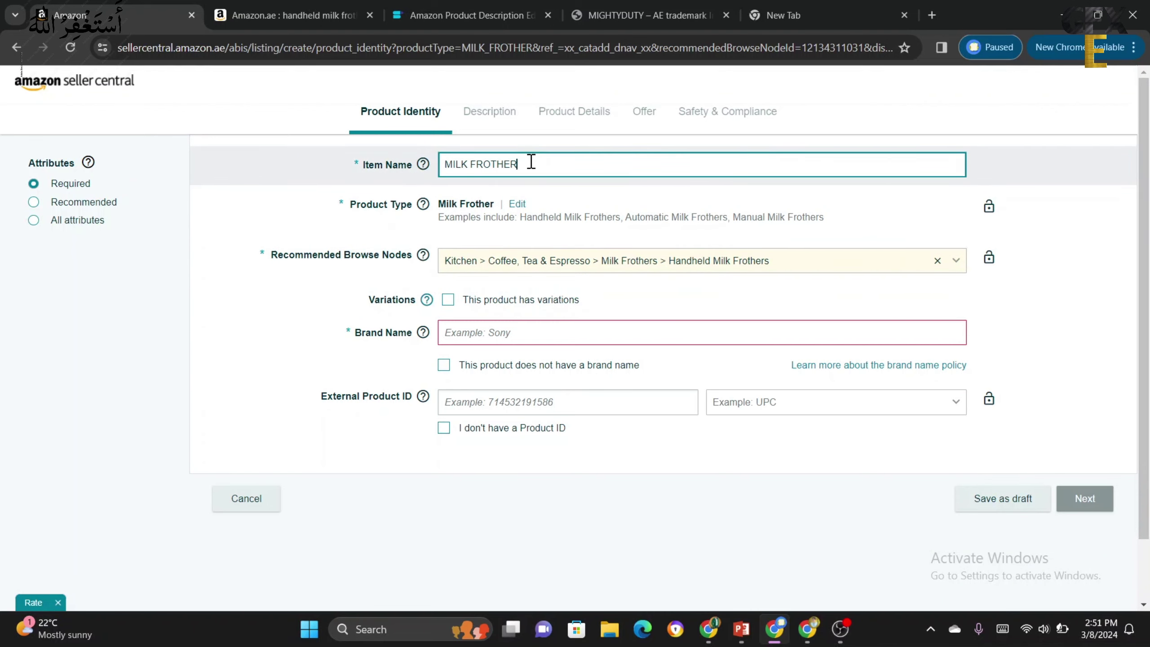
left_click(291, 8)
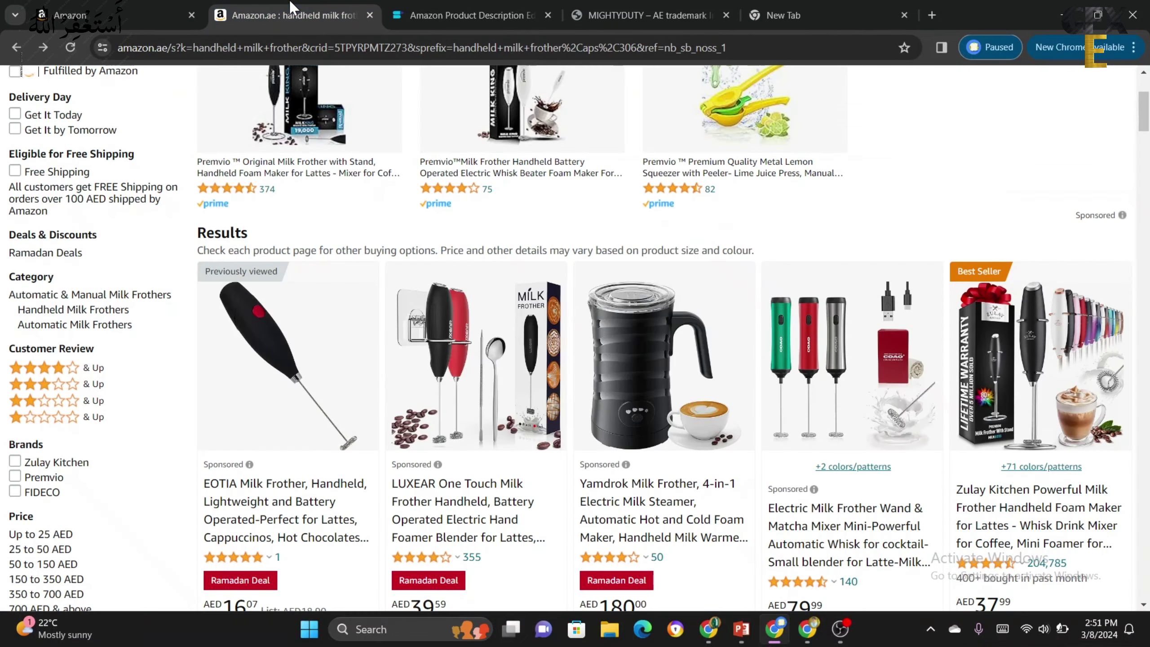
left_click(1021, 342)
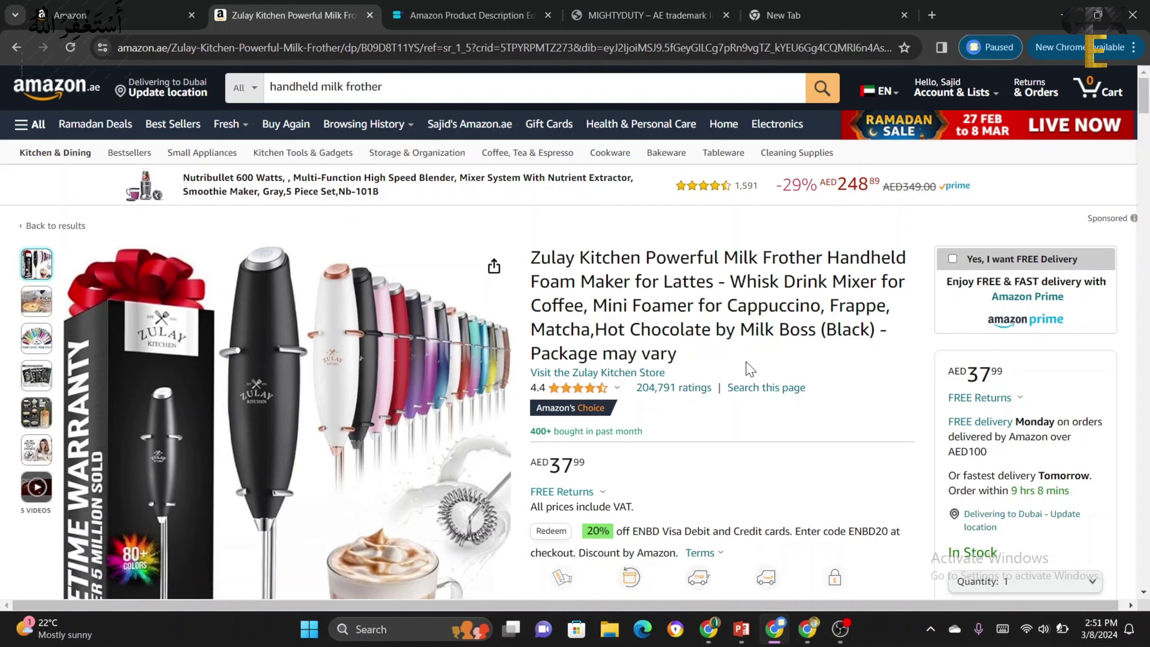
triple_click(671, 310)
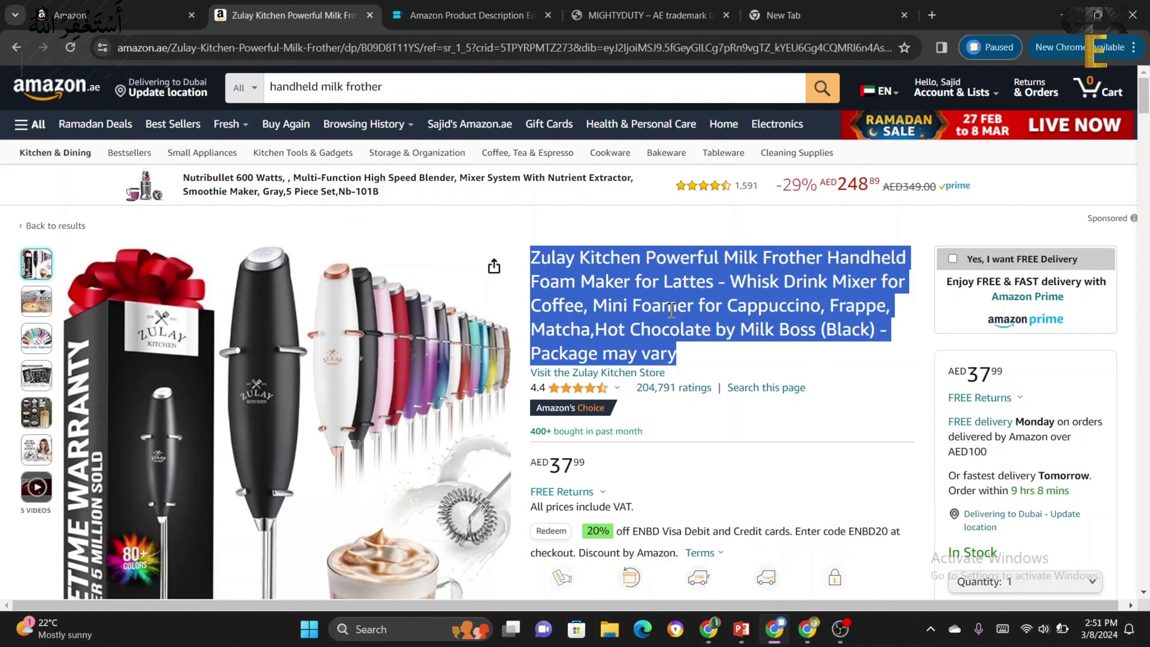
right_click(671, 310)
left_click(716, 329)
- Paste the copied product title into the text area of SellerApp's product description editor
left_click(474, 8)
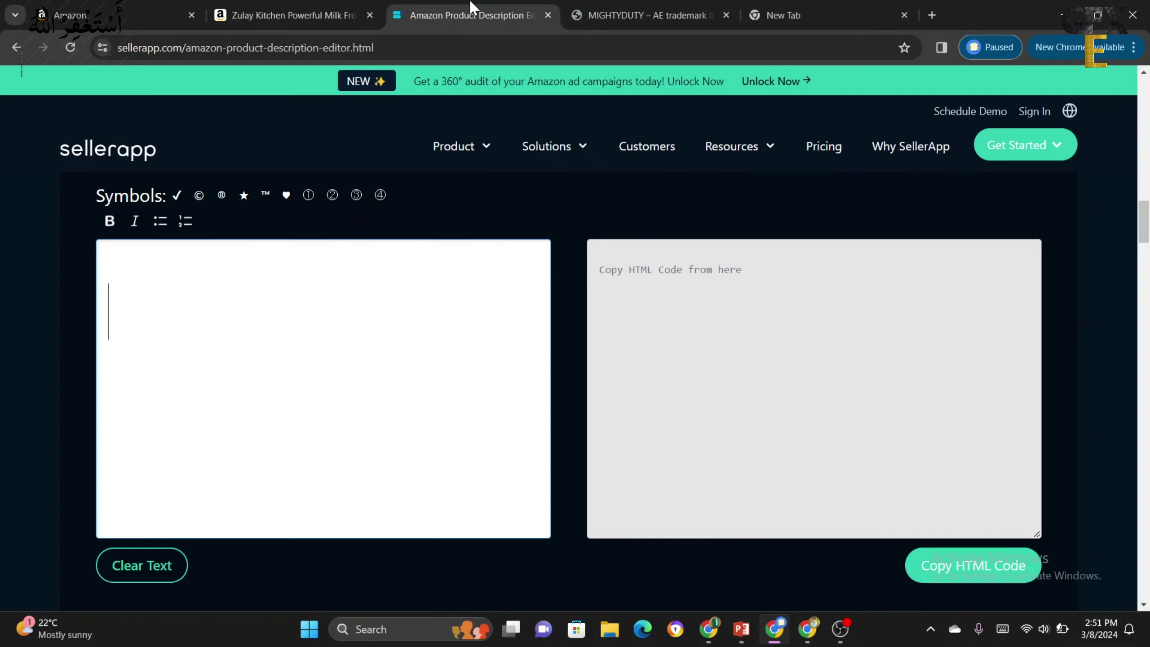
right_click(173, 274)
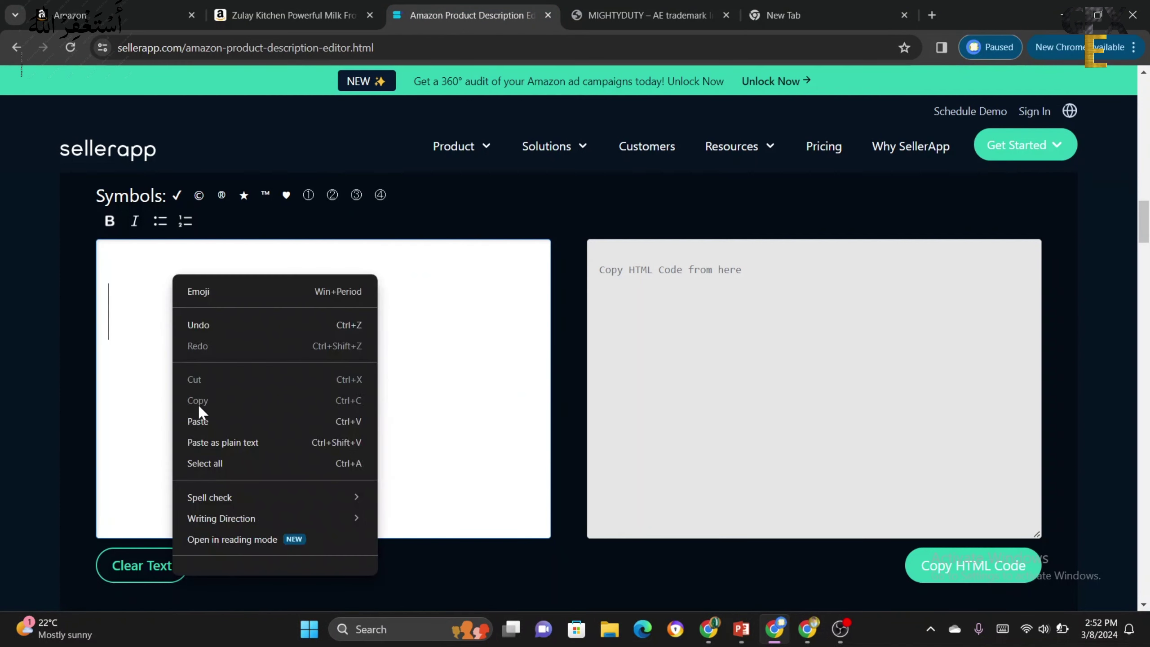
left_click(210, 425)
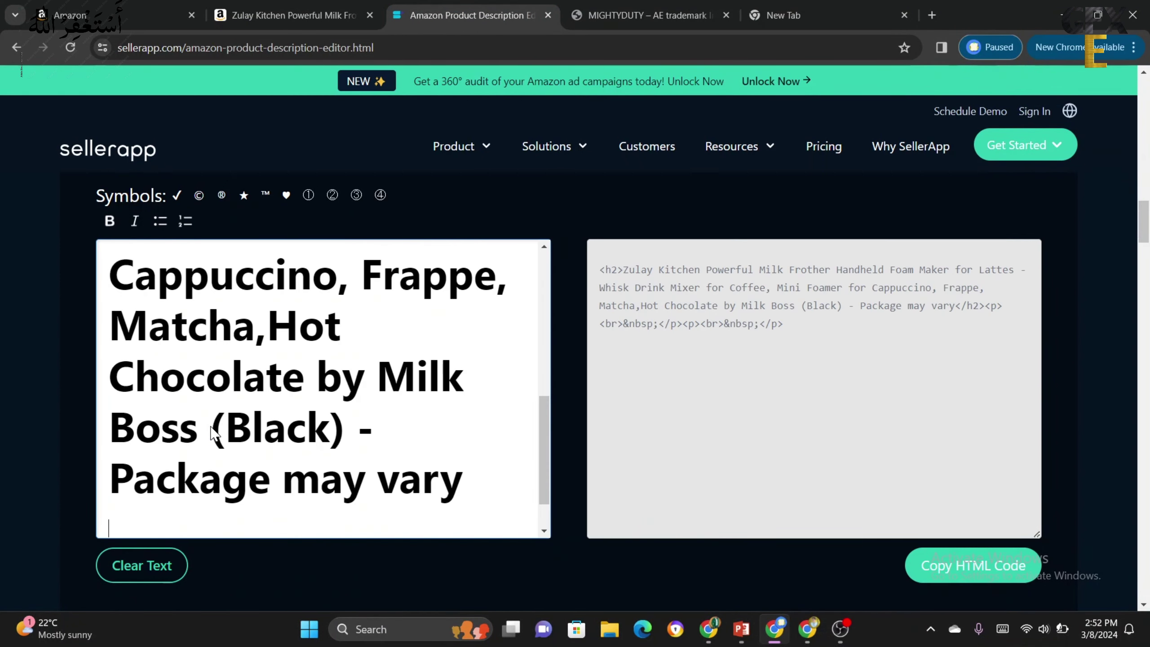
- Replace the brand word "Zulay" at the start of the pasted title with "AMK"
scroll(301, 355, "up", 5)
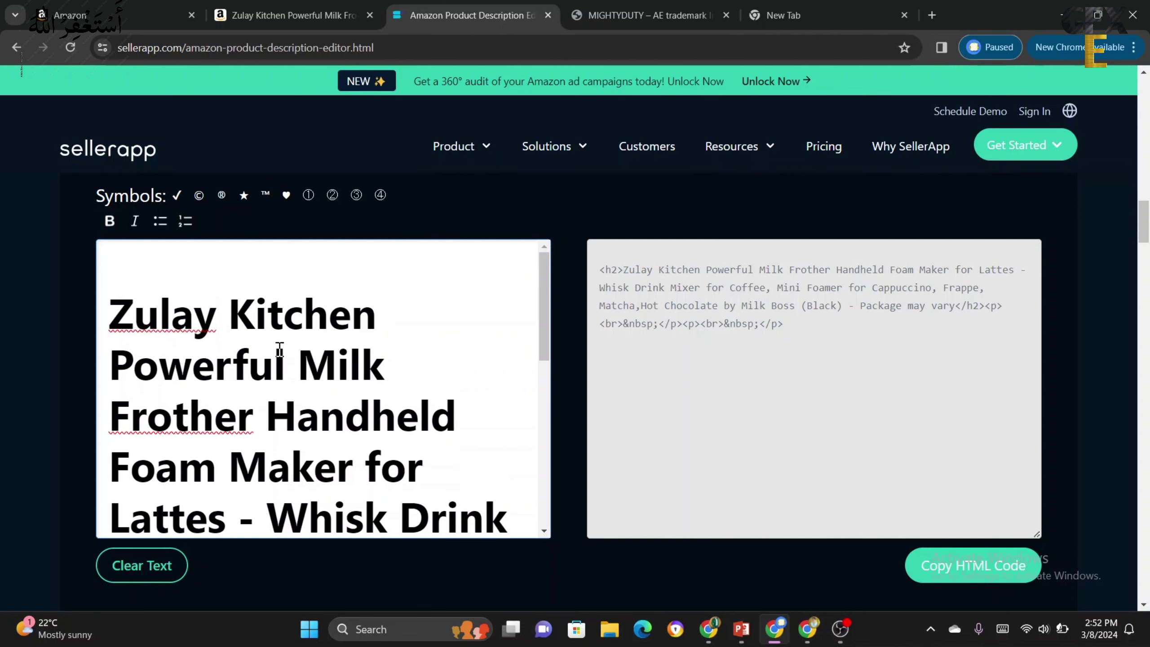
left_click(221, 332)
key("BackSpace")
key("BackSpace")
key("BackSpace")
key("BackSpace")
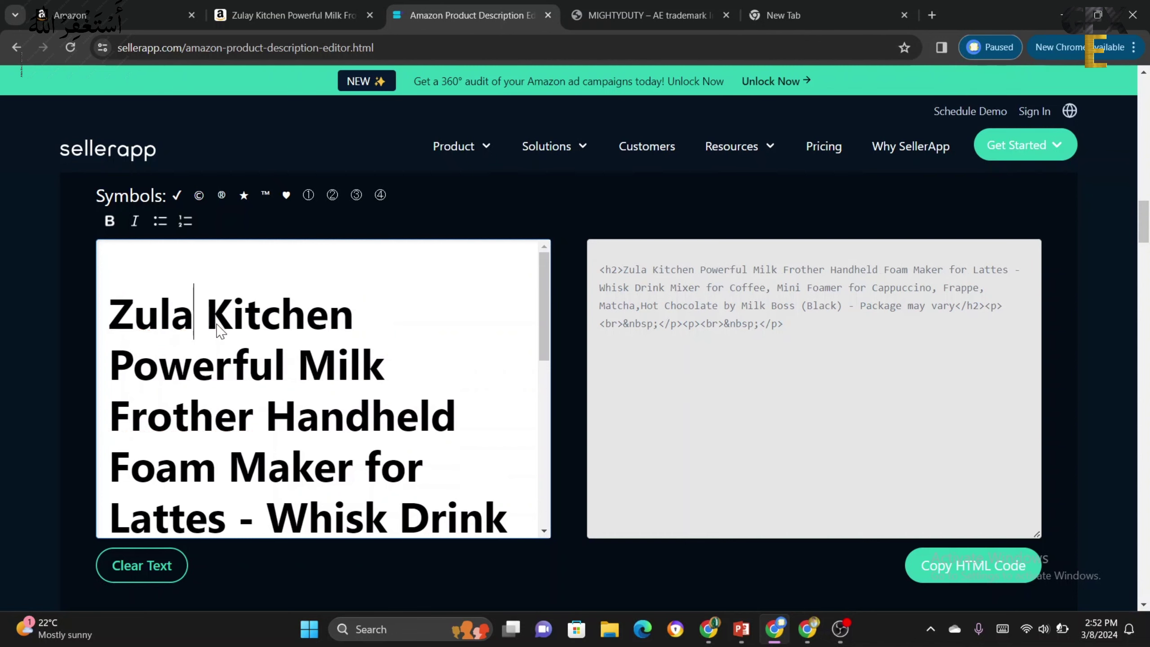
key("BackSpace")
type("AMK")
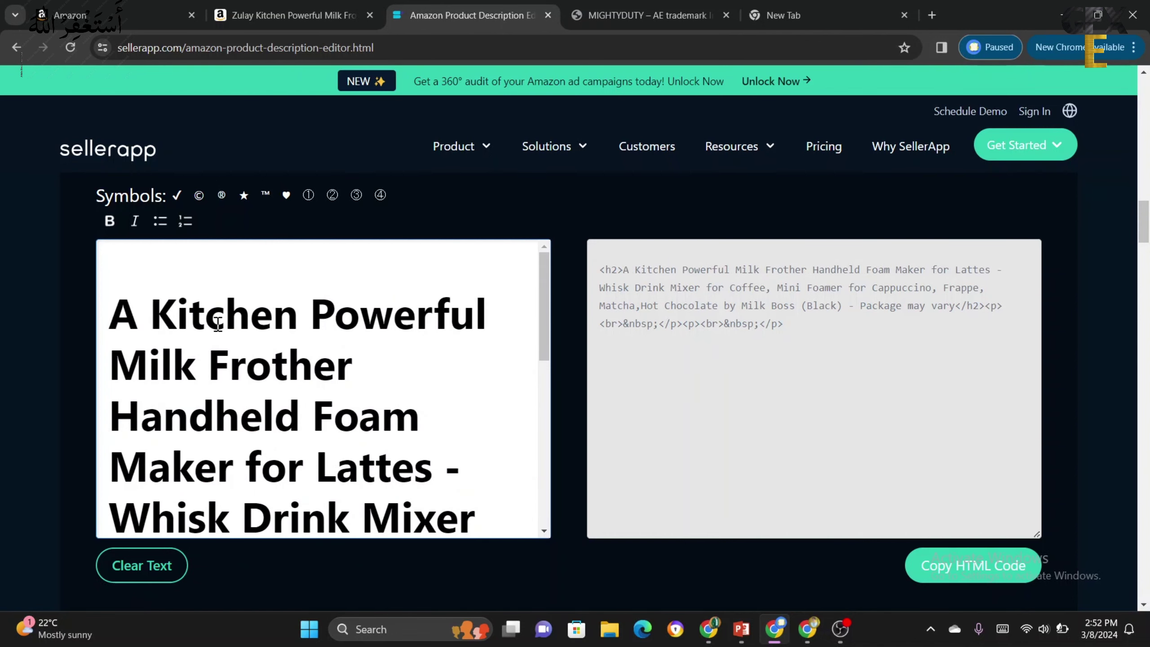
- Delete "by Milk Boss (Black) - Package may vary" from the title so it ends at "Hot Chocolate"
scroll(411, 372, "down", 6)
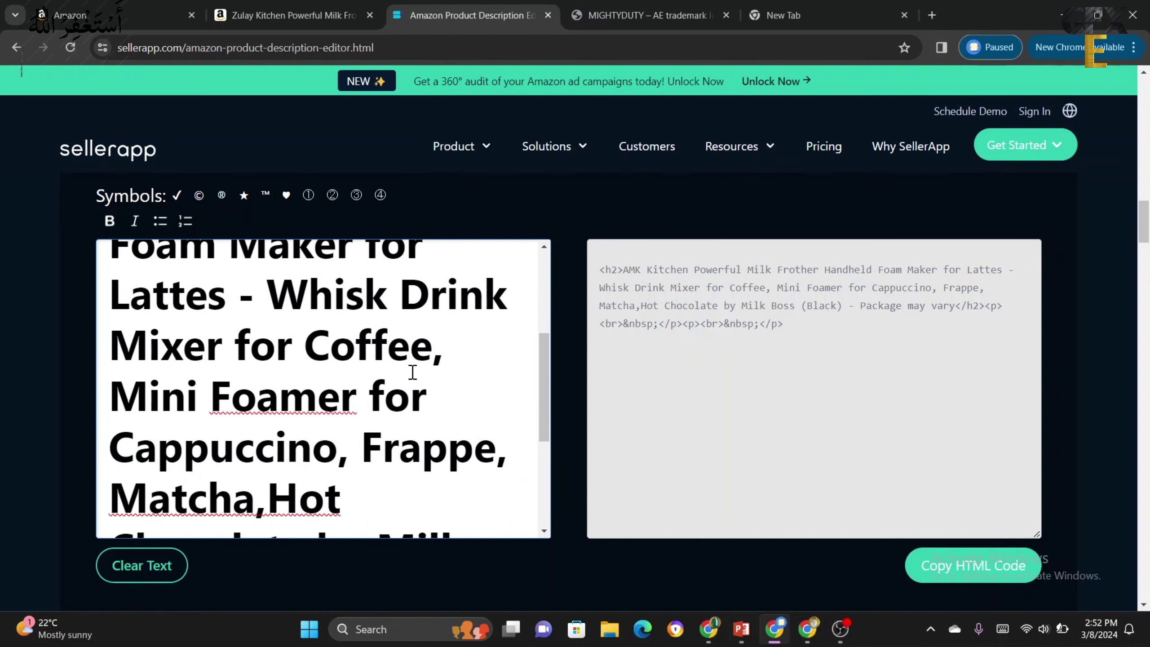
scroll(411, 372, "down", 3)
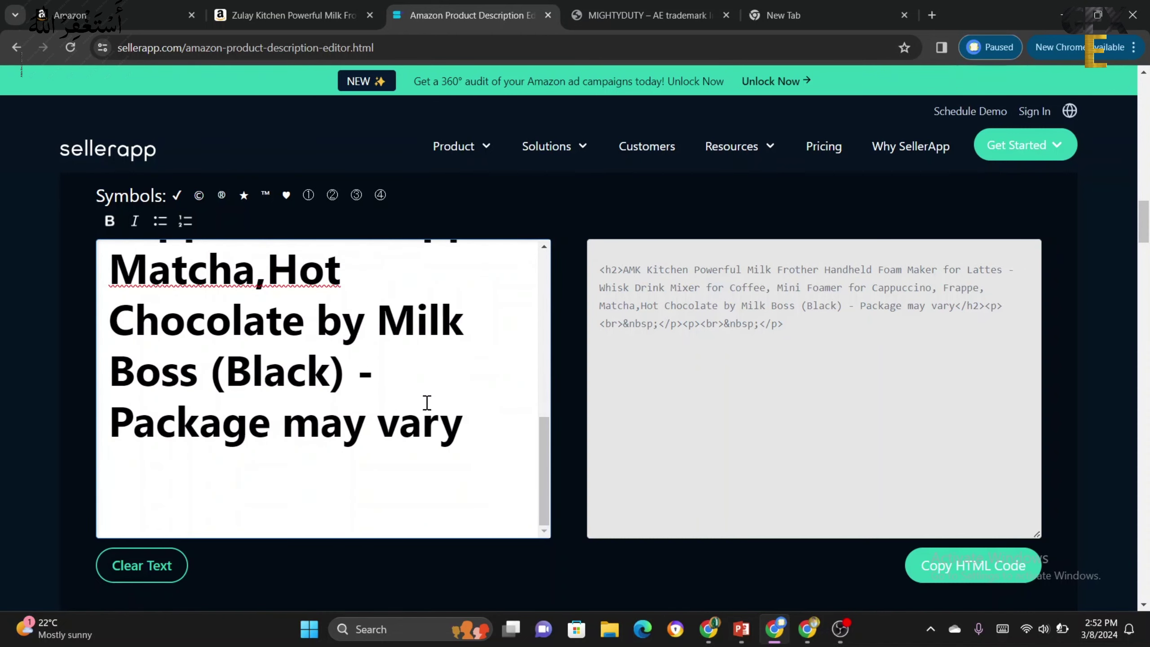
left_click(466, 425)
key("BackSpace")
key("BackSpace")
key("BackSpace")
key("BackSpace")
key("BackSpace")
key("BackSpace")
key("BackSpace")
key("BackSpace")
key("BackSpace")
key("BackSpace")
key("BackSpace")
key("BackSpace")
key("BackSpace")
key("BackSpace")
key("BackSpace")
key("BackSpace")
key("BackSpace")
key("BackSpace")
key("BackSpace")
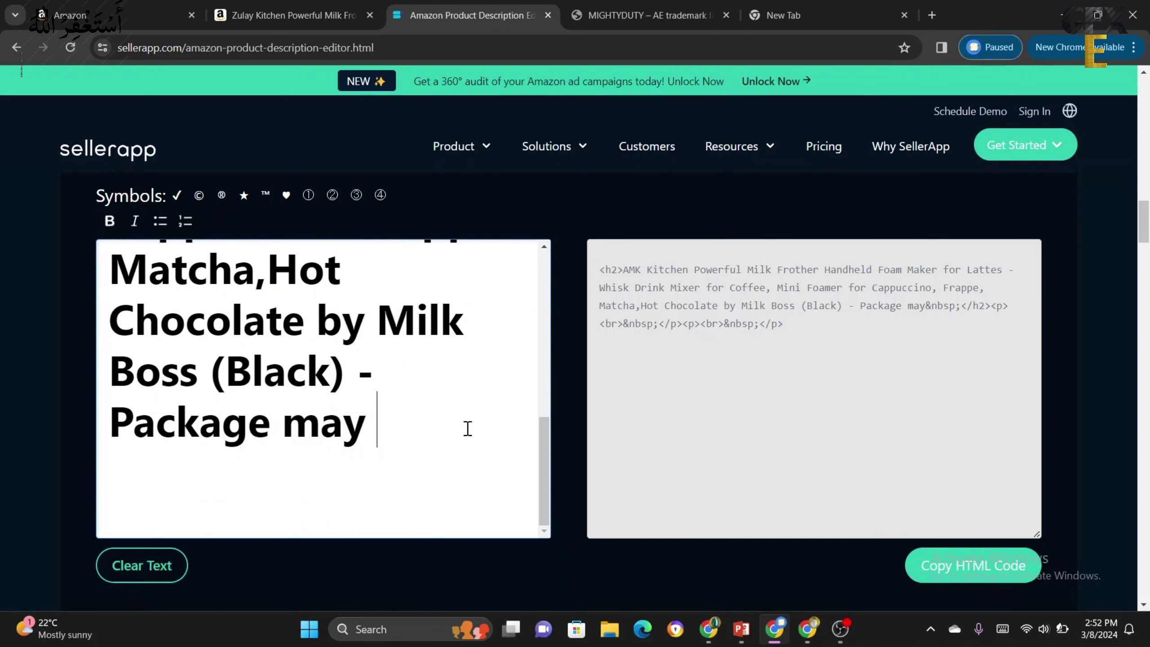
key("BackSpace")
key("BackSpace")
key("BackSpace")
key("BackSpace")
key("BackSpace")
key("BackSpace")
key("BackSpace")
key("BackSpace")
key("BackSpace")
key("BackSpace")
key("BackSpace")
key("BackSpace")
key("BackSpace")
key("BackSpace")
key("BackSpace")
key("BackSpace")
key("BackSpace")
key("BackSpace")
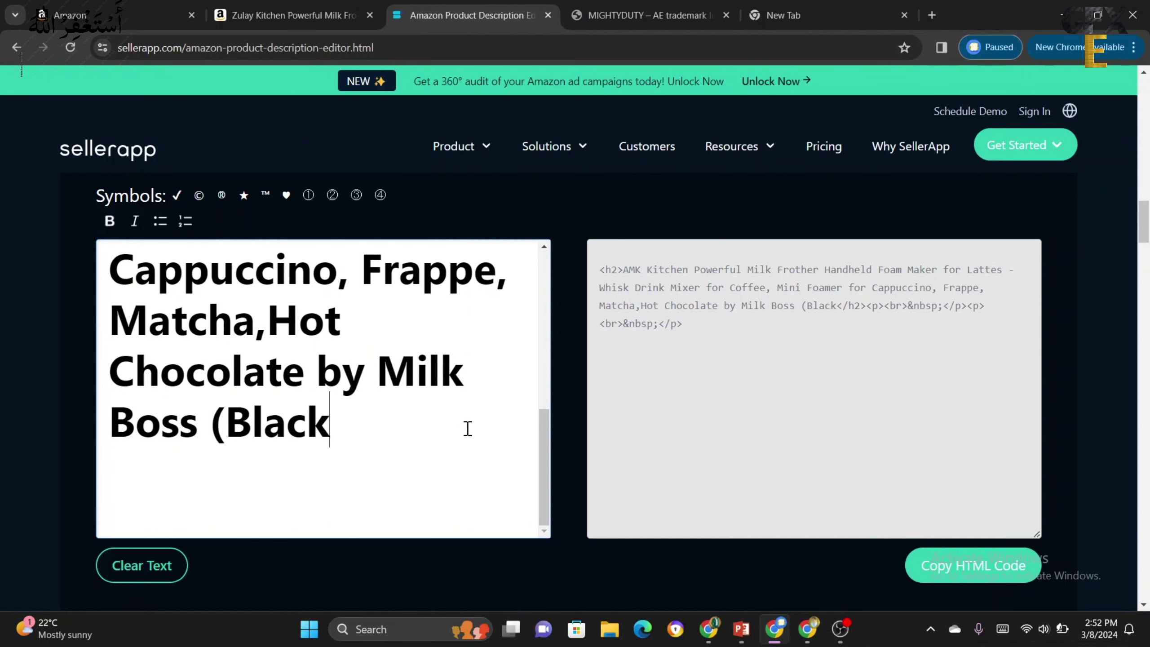
key("BackSpace")
key("BackSpace")
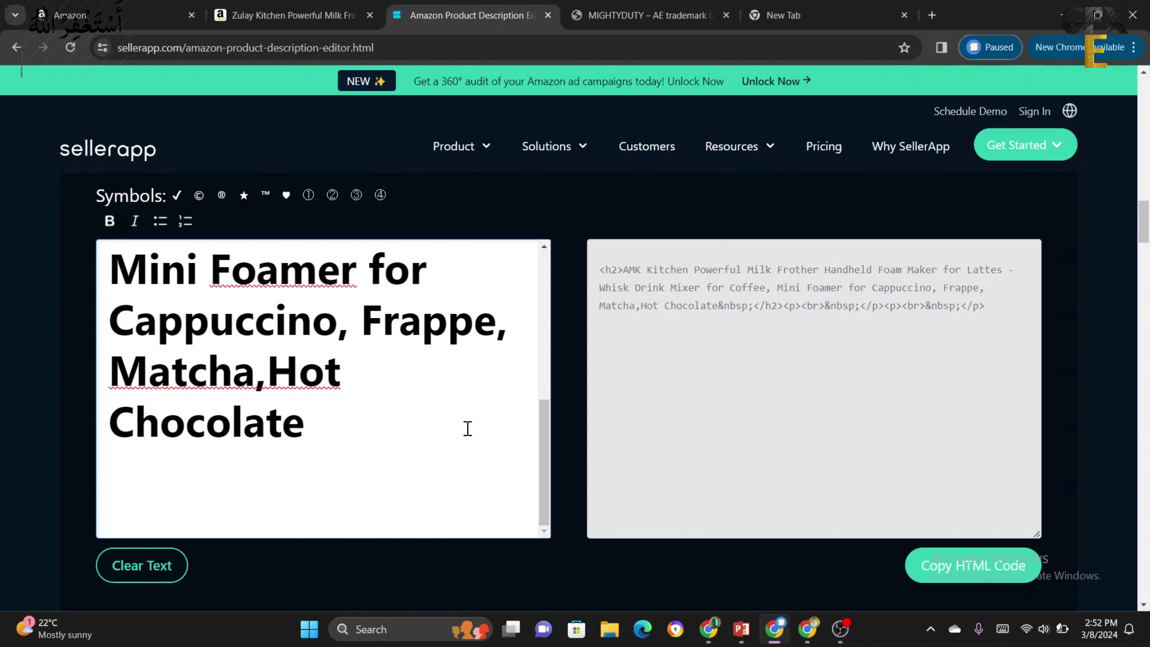
- Copy the whole edited AMK Kitchen title from the SellerApp editor
triple_click(250, 324)
right_click(250, 324)
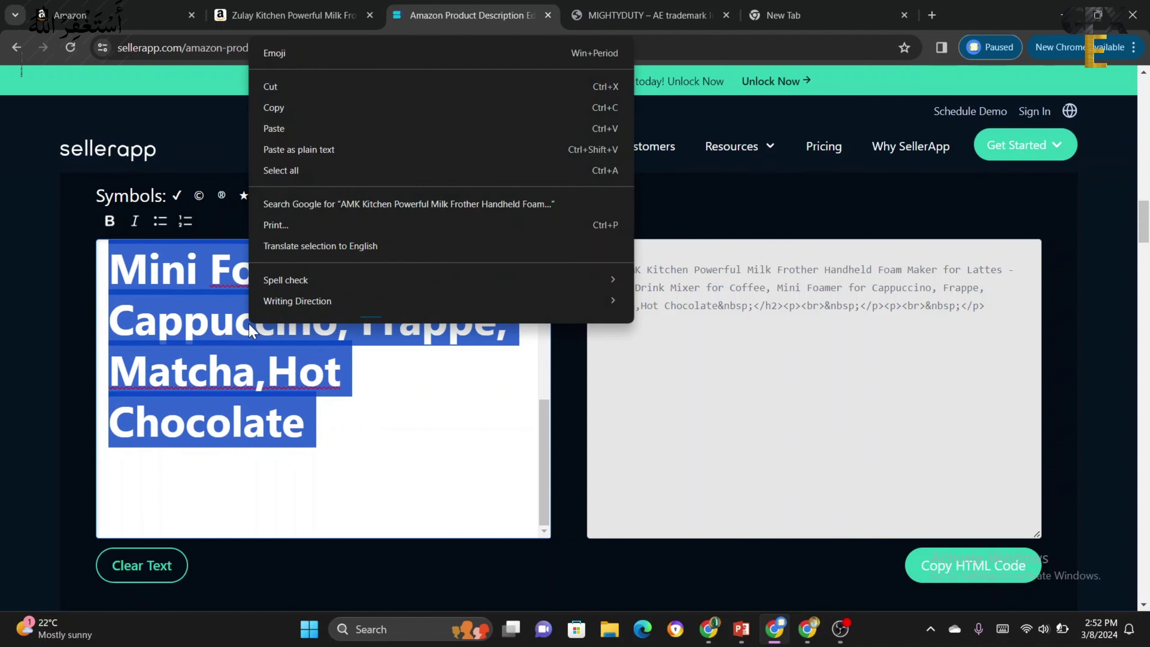
left_click(302, 106)
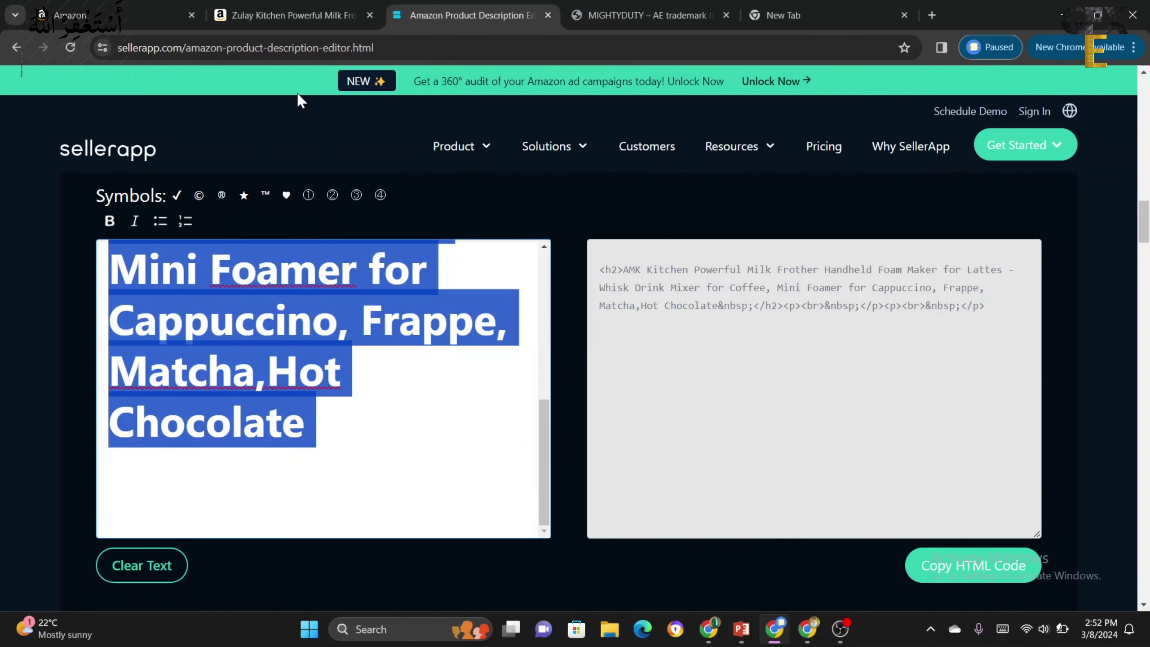
- Replace the item name in the Seller Central listing with the copied AMK Kitchen title and check it from start to end
left_click(82, 13)
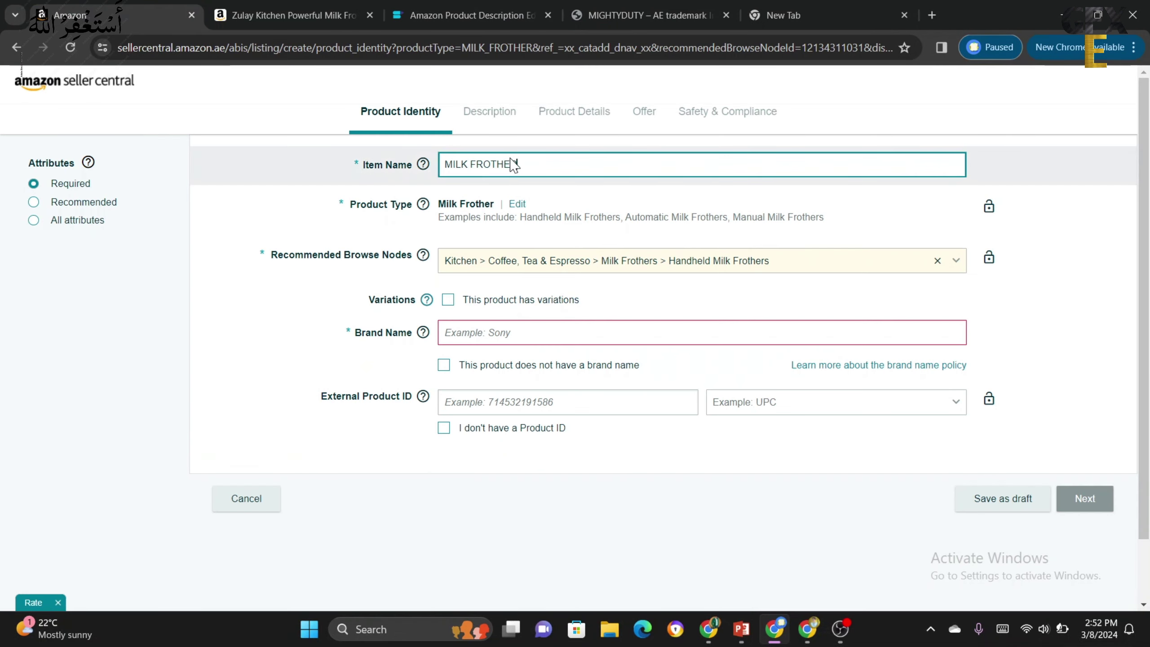
left_click(528, 159)
key("BackSpace")
key("BackSpace")
key("BackSpace")
key("BackSpace")
key("BackSpace")
key("BackSpace")
key("BackSpace")
key("BackSpace")
key("BackSpace")
key("BackSpace")
key("BackSpace")
key("BackSpace")
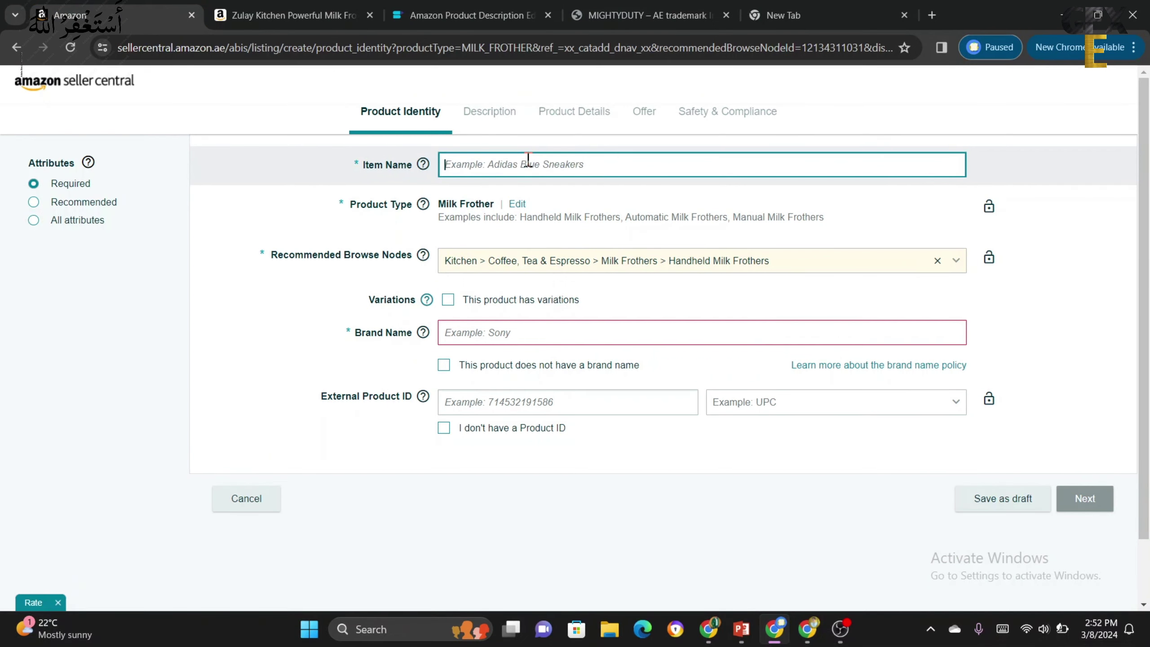
right_click(500, 169)
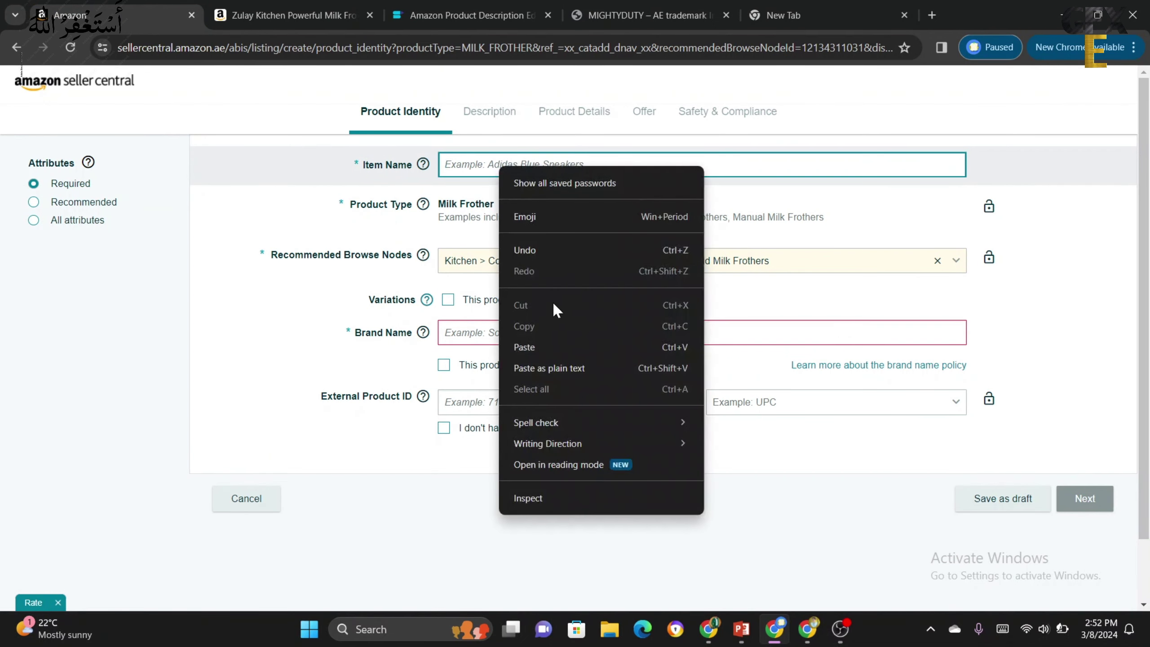
left_click(539, 347)
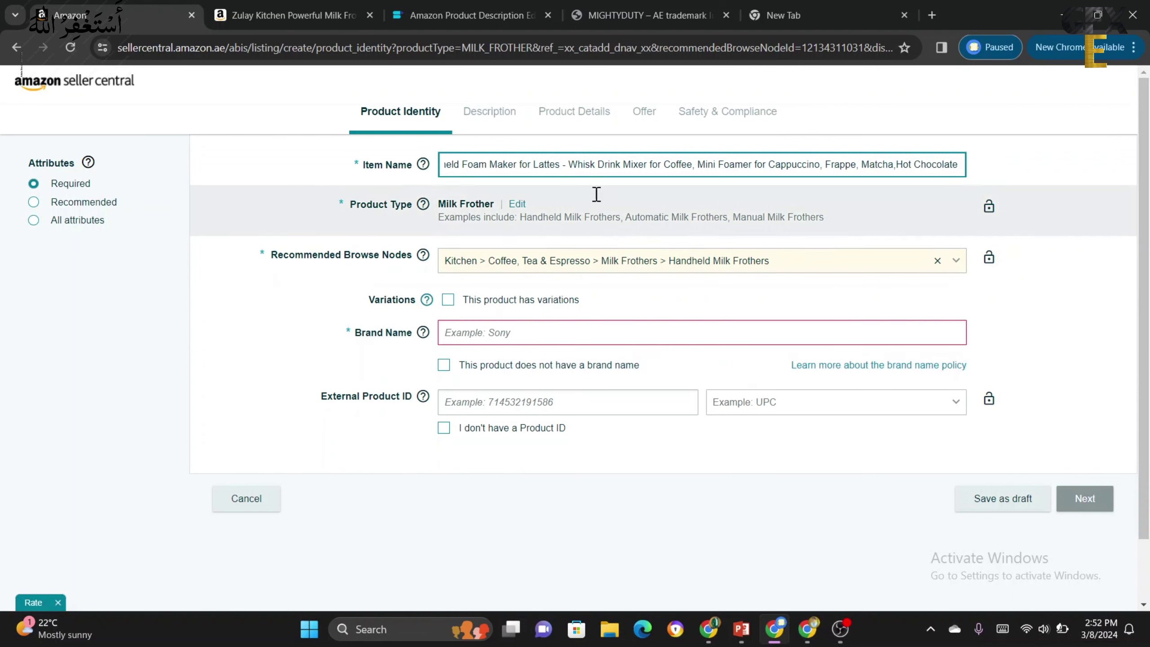
key("Home")
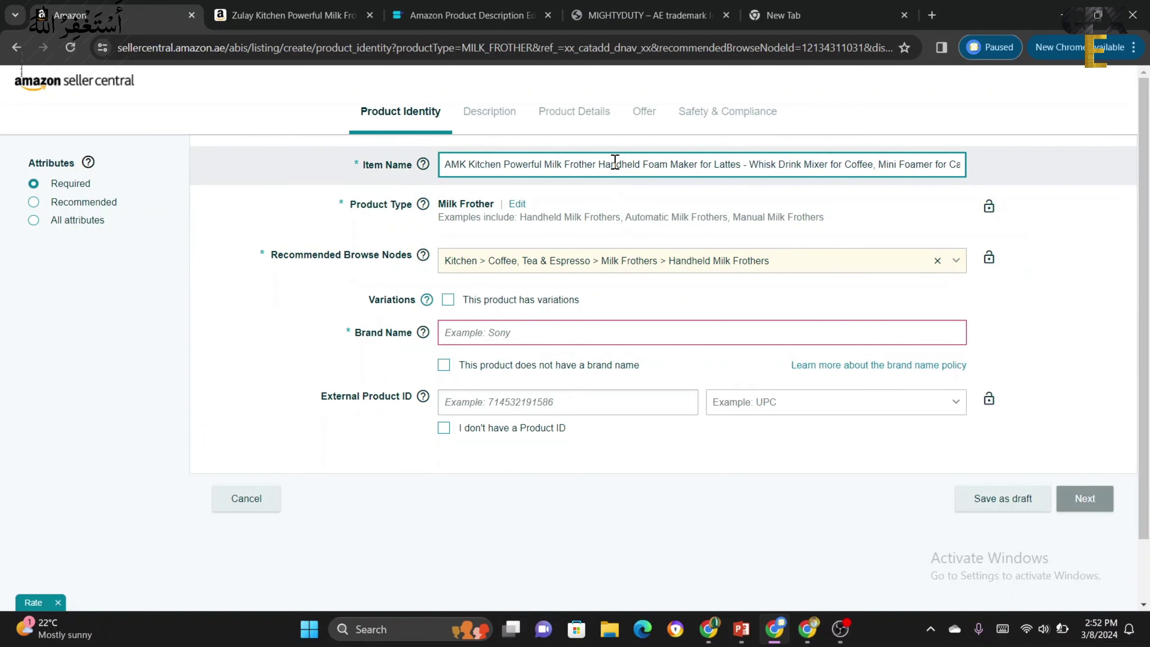
key("End")
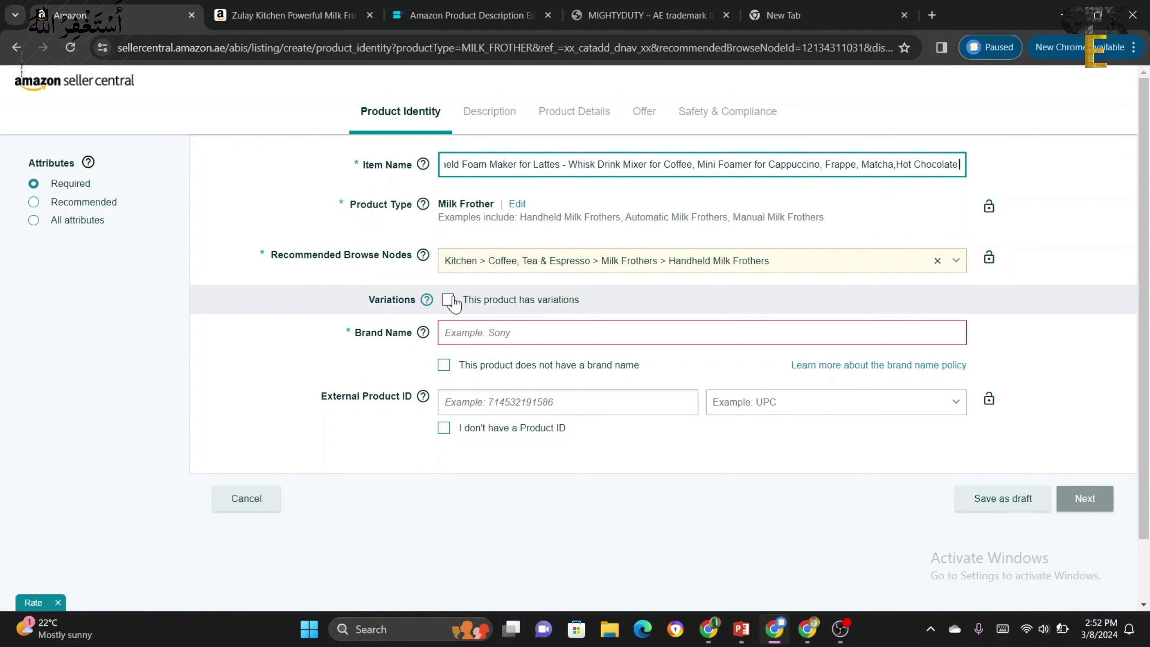
- Leave the product without variations, declare that it has no brand name and no product ID, and continue to the Description section
left_click(448, 300)
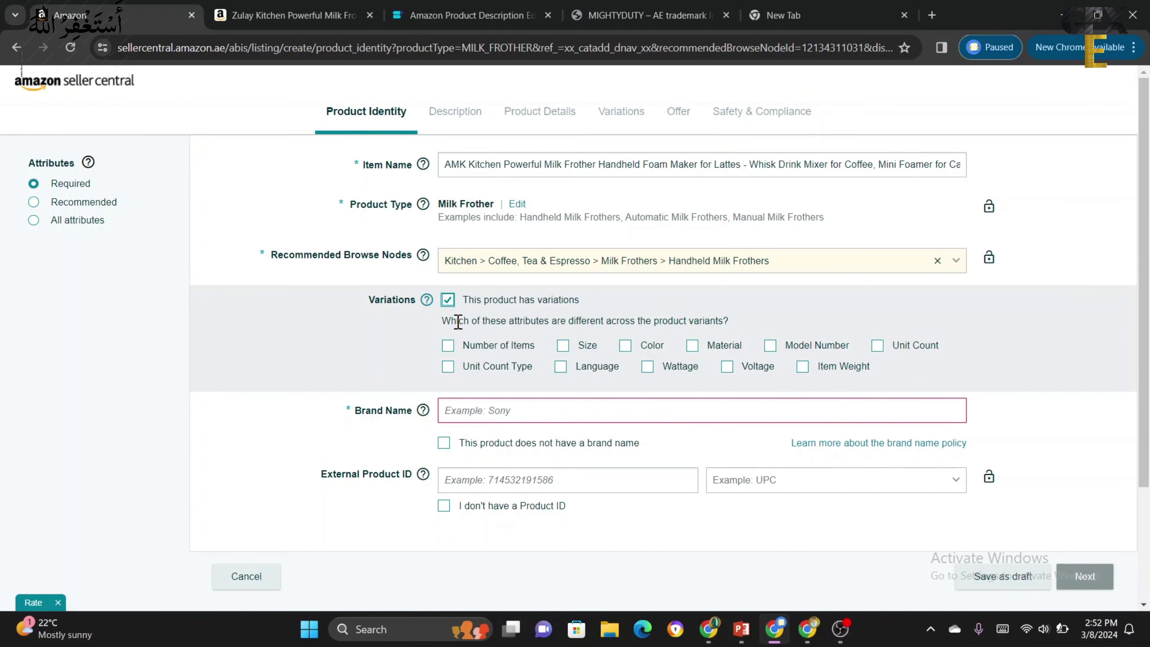
left_click(448, 300)
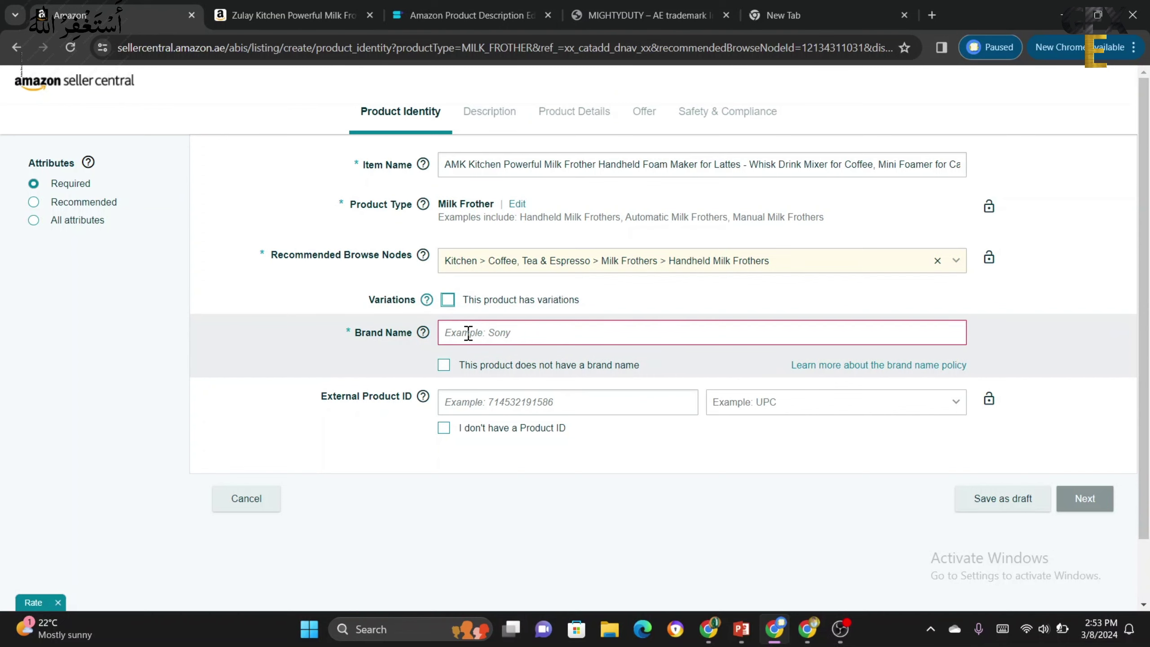
left_click(443, 364)
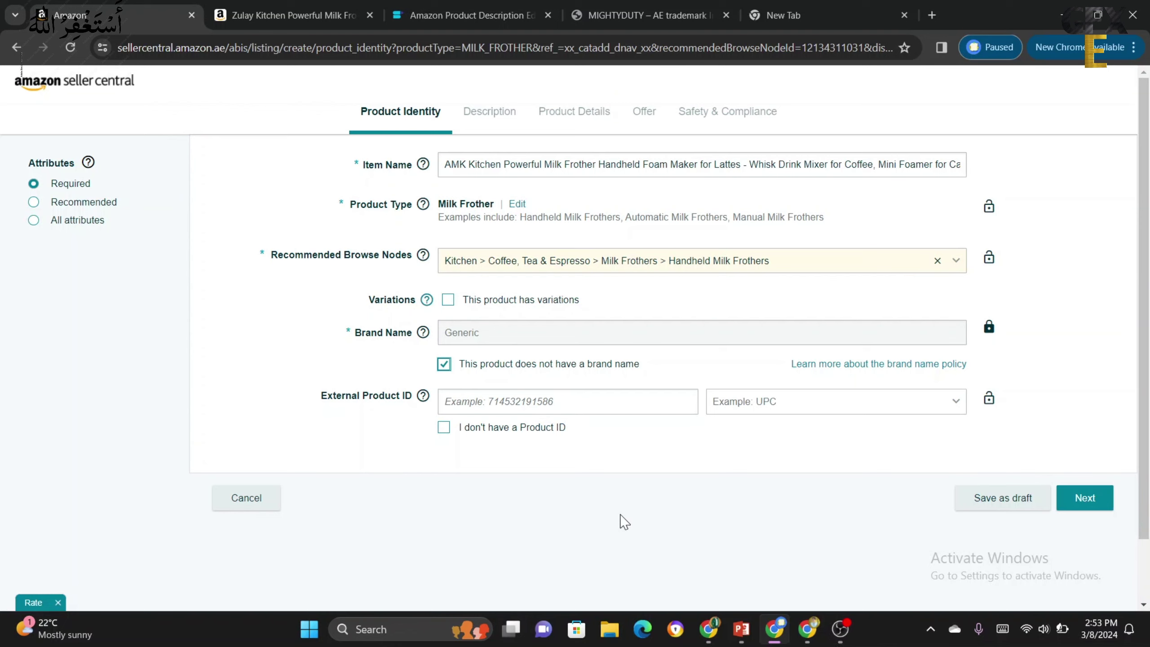
left_click(444, 428)
left_click(445, 428)
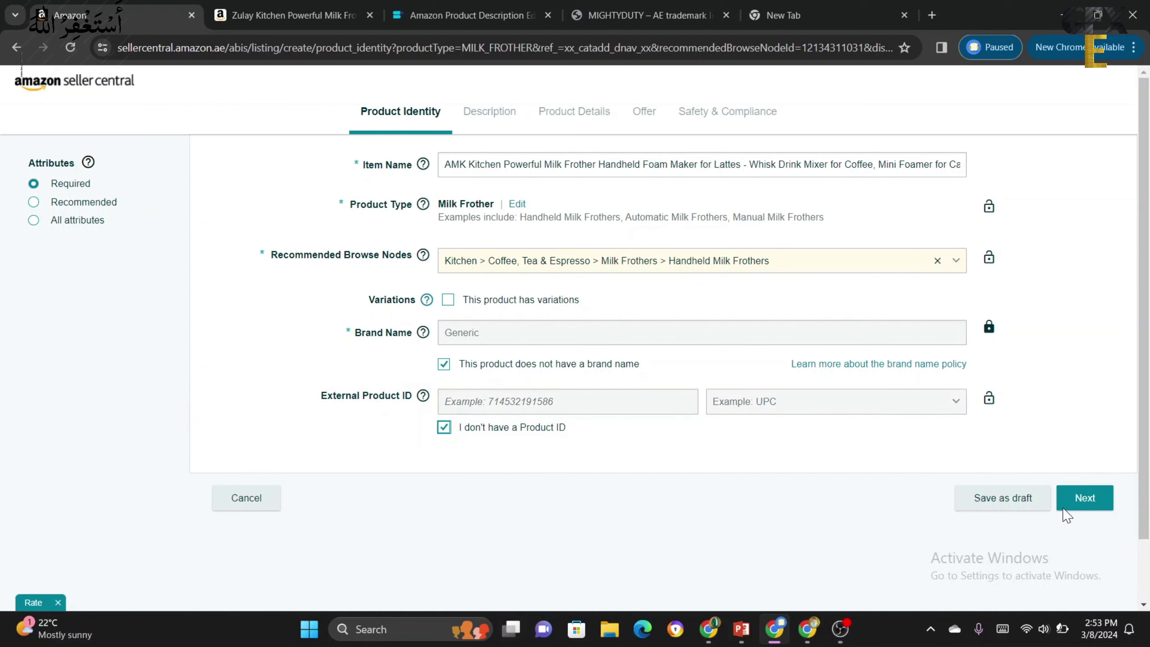
left_click(1083, 500)
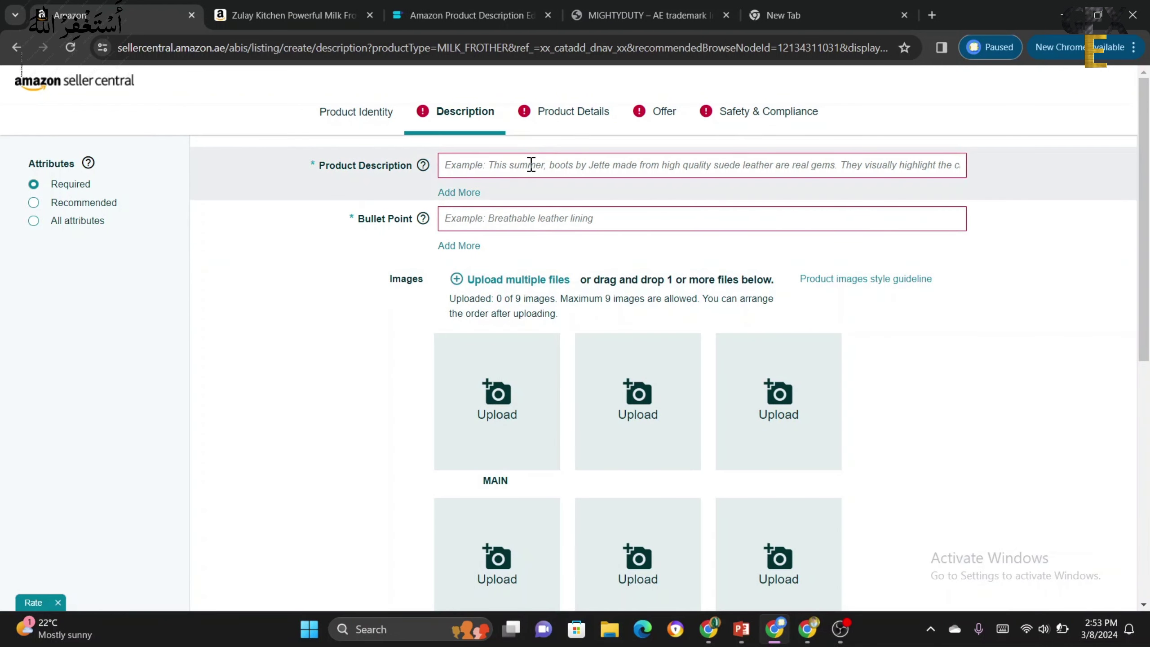
- Examine the Zulay Kitchen milk frother page on Amazon.ae, including its bullet points, product information and product description
left_click(531, 164)
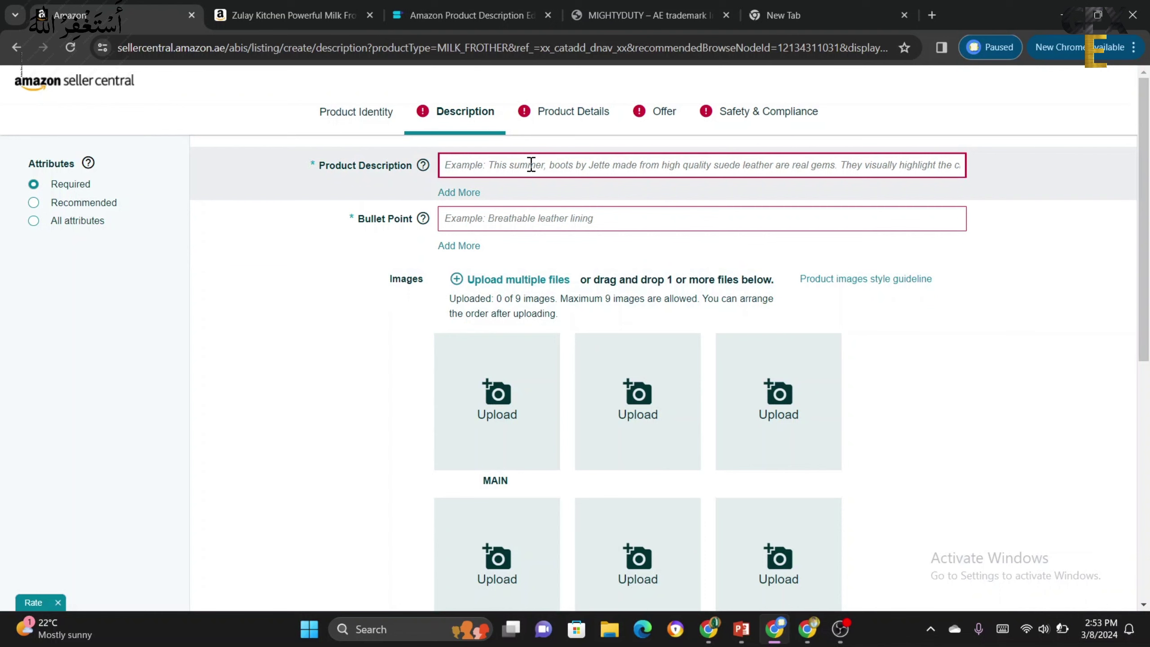
left_click(253, 11)
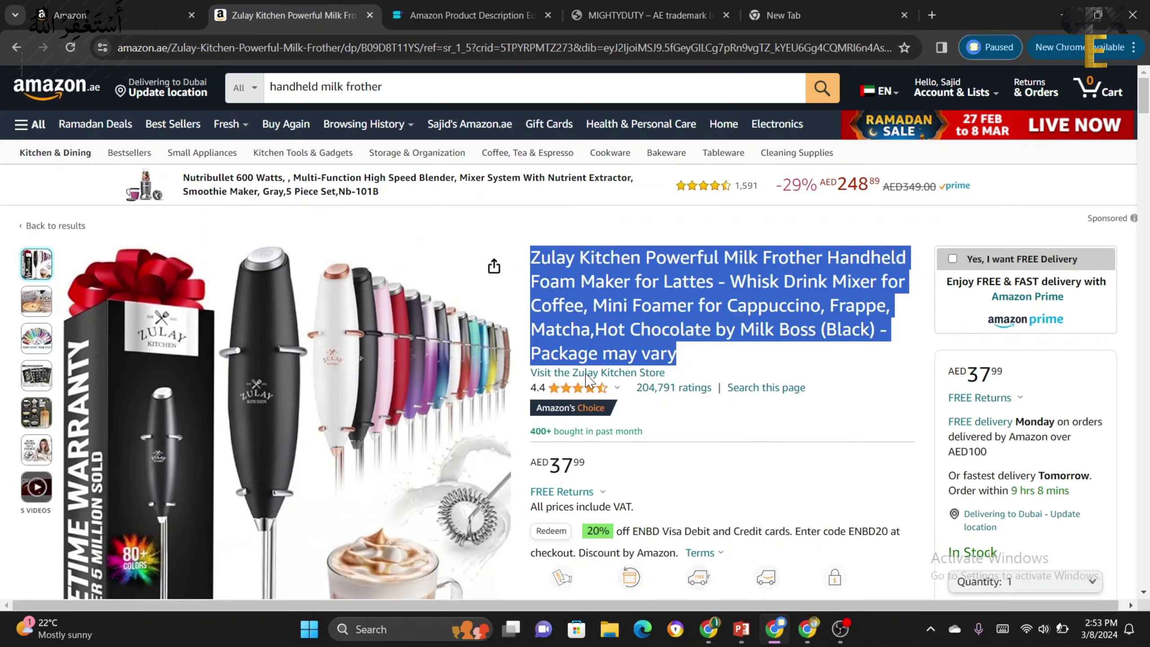
left_click(689, 451)
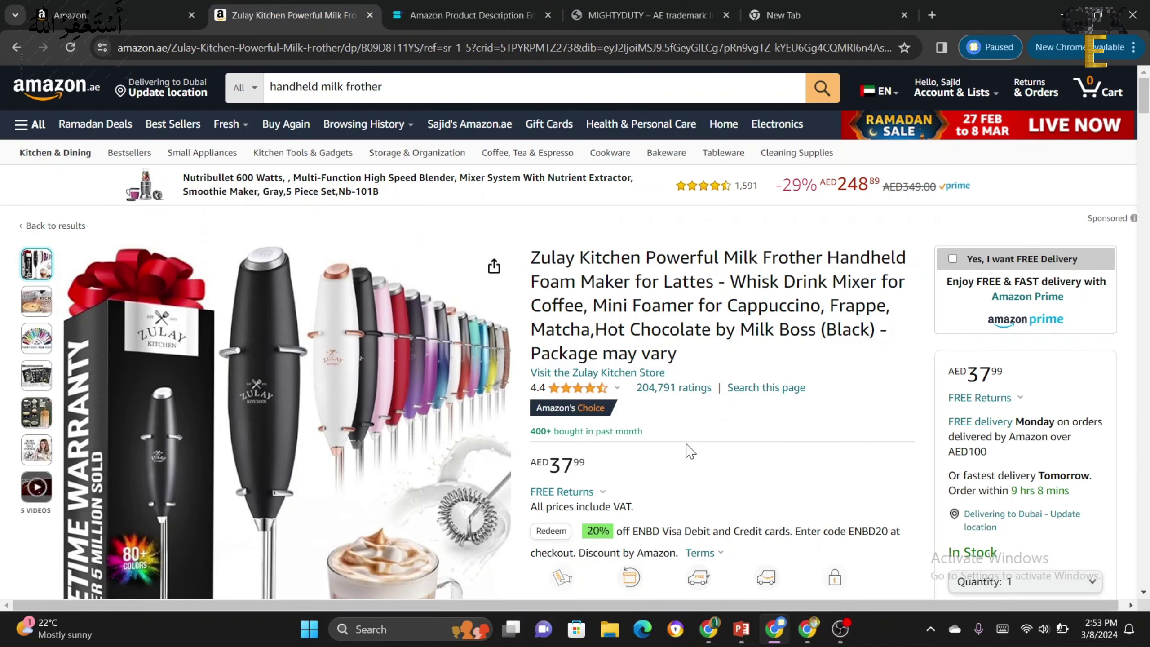
scroll(689, 451, "down", 15)
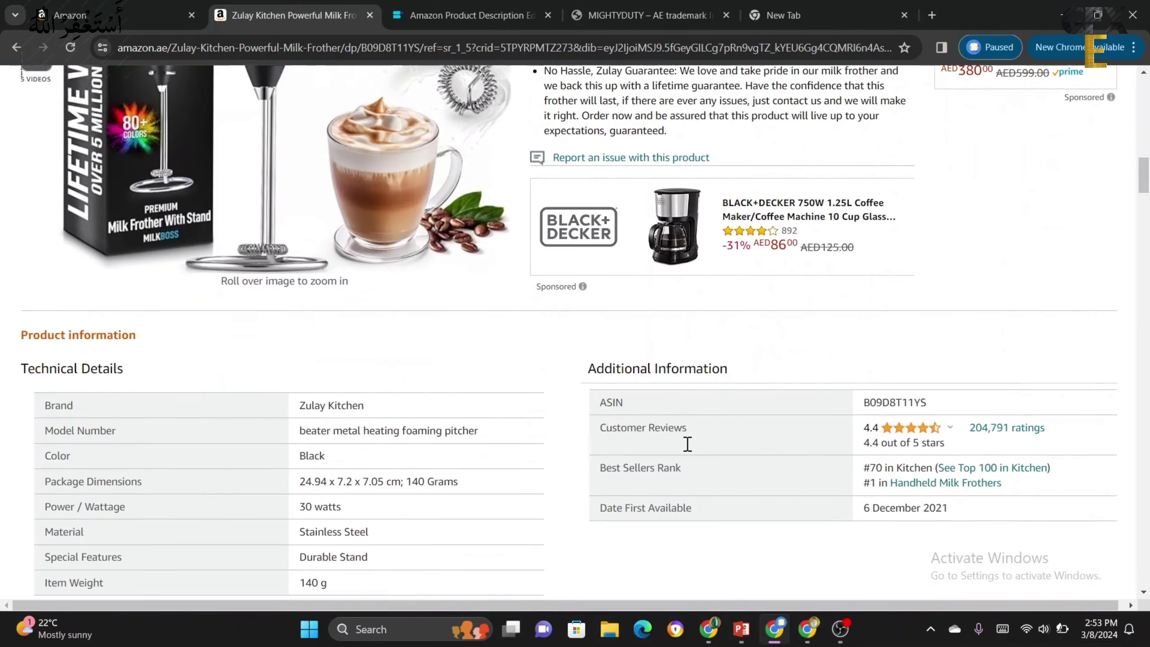
scroll(687, 444, "up", 5)
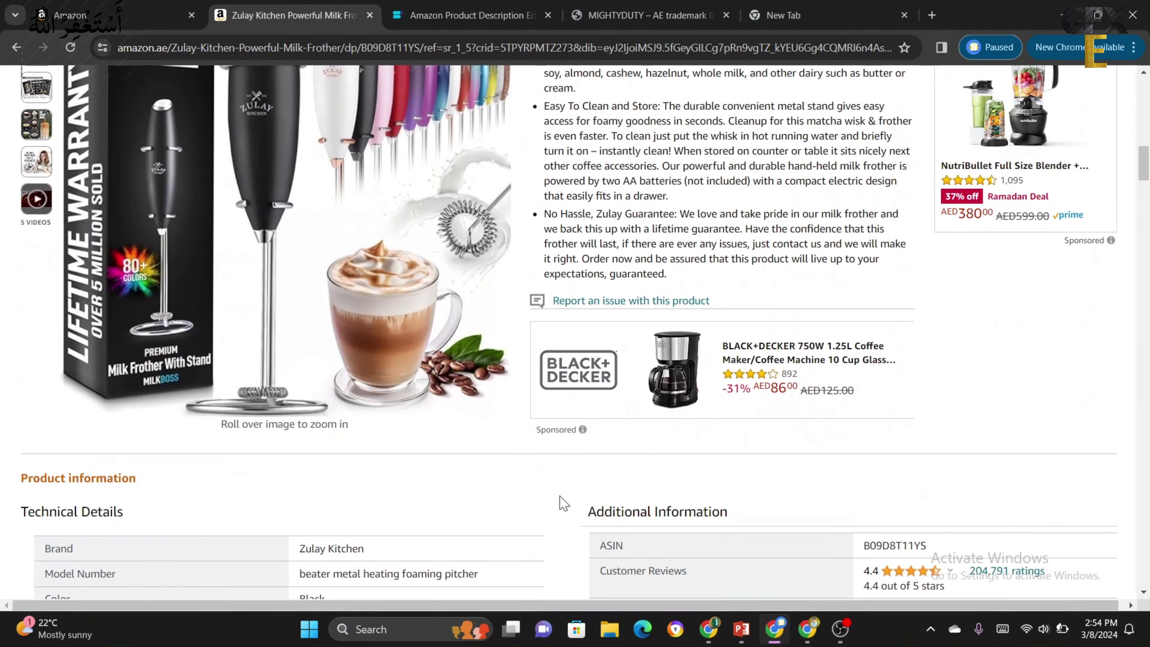
scroll(561, 503, "down", 5)
scroll(563, 503, "down", 15)
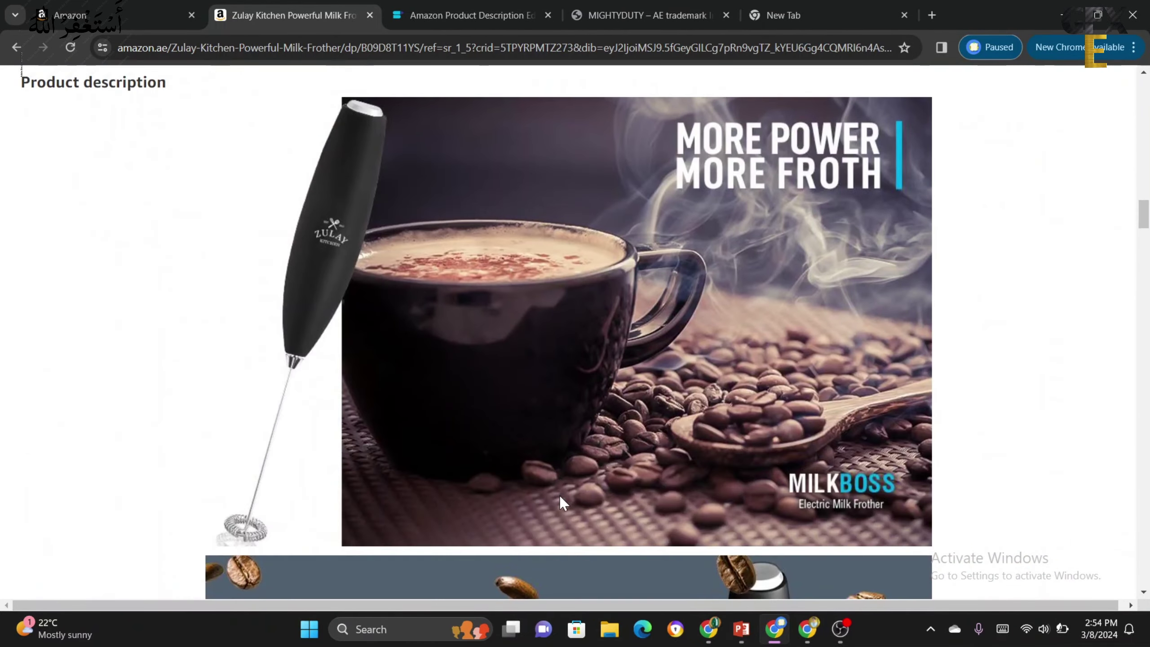
scroll(562, 502, "down", 5)
scroll(562, 503, "up", 20)
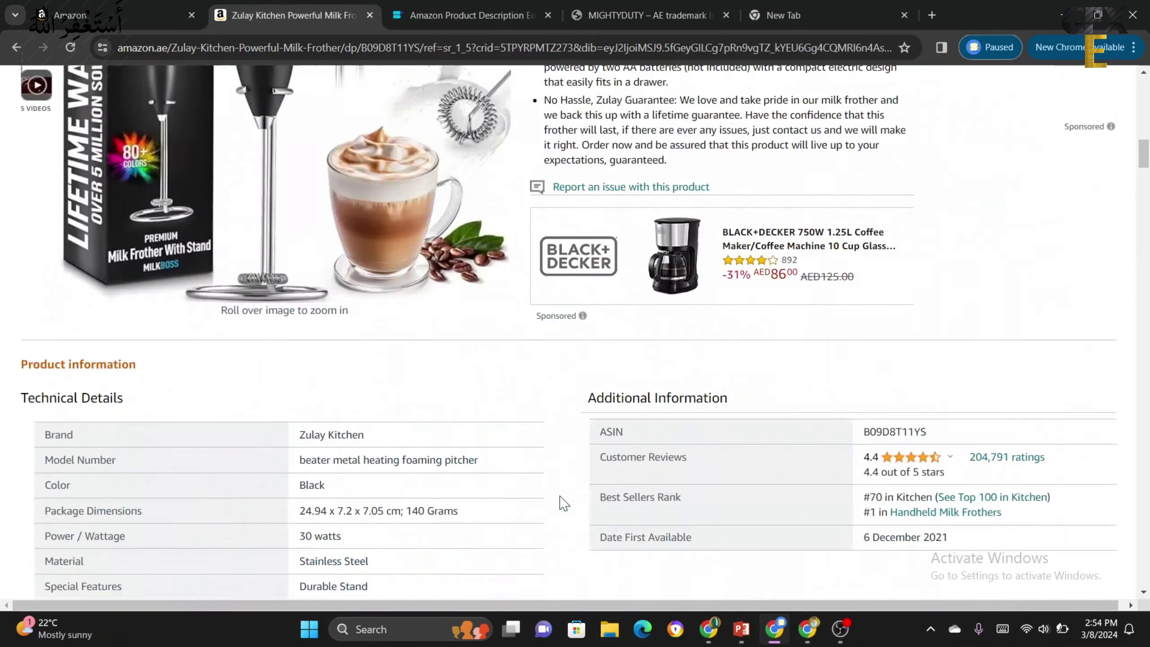
scroll(561, 502, "up", 5)
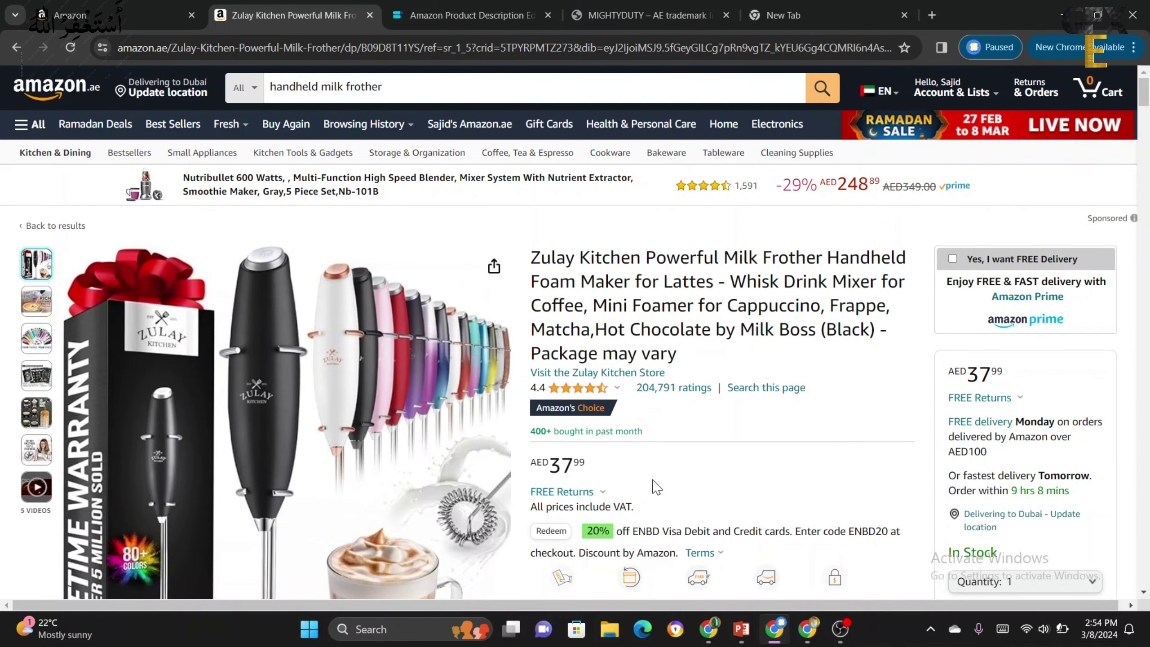
- Copy the first "About this item" bullet from "Make Rich, Creamy Froth In Seconds" through "hot chocolate"
scroll(655, 487, "down", 10)
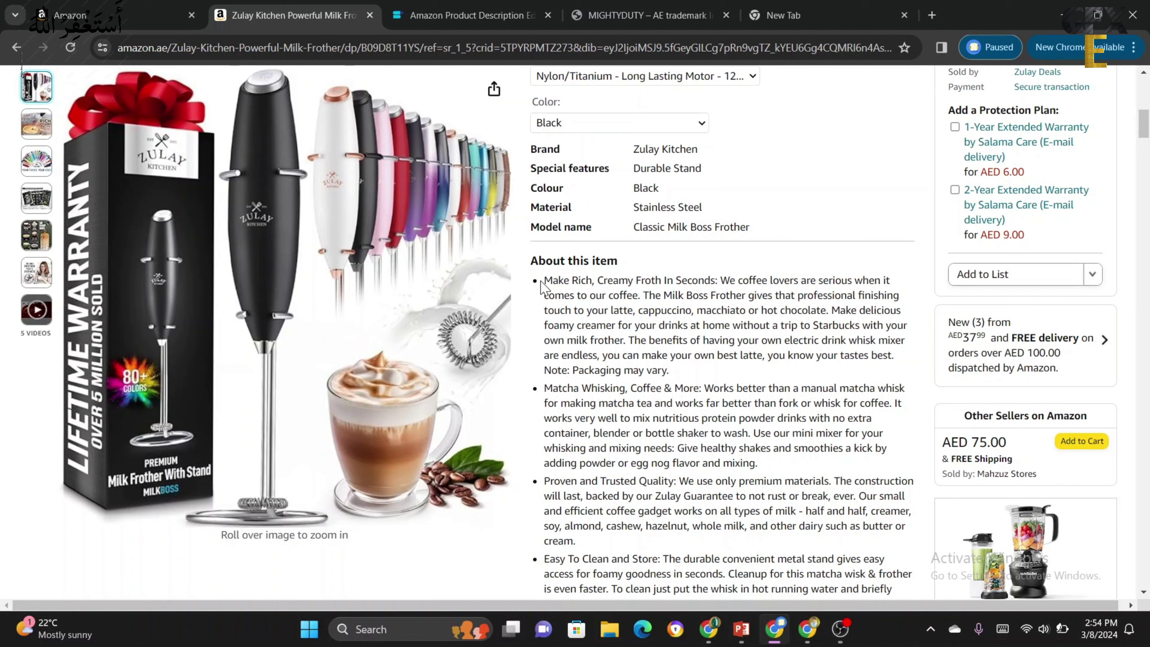
left_click_drag(542, 281, 824, 313)
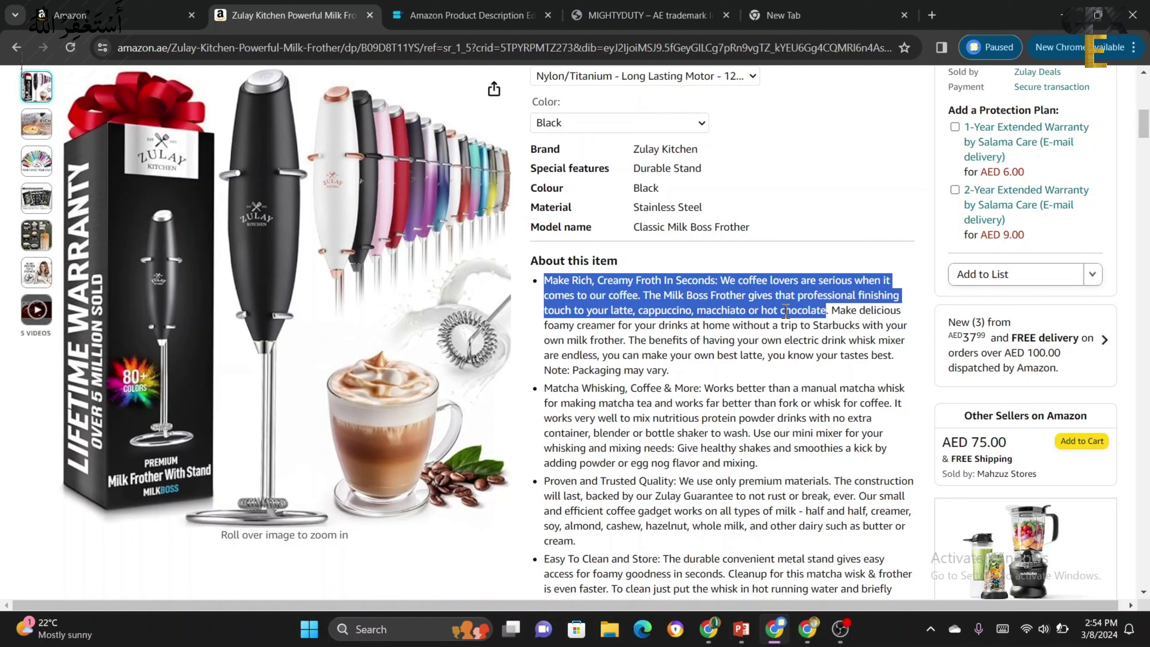
right_click(772, 307)
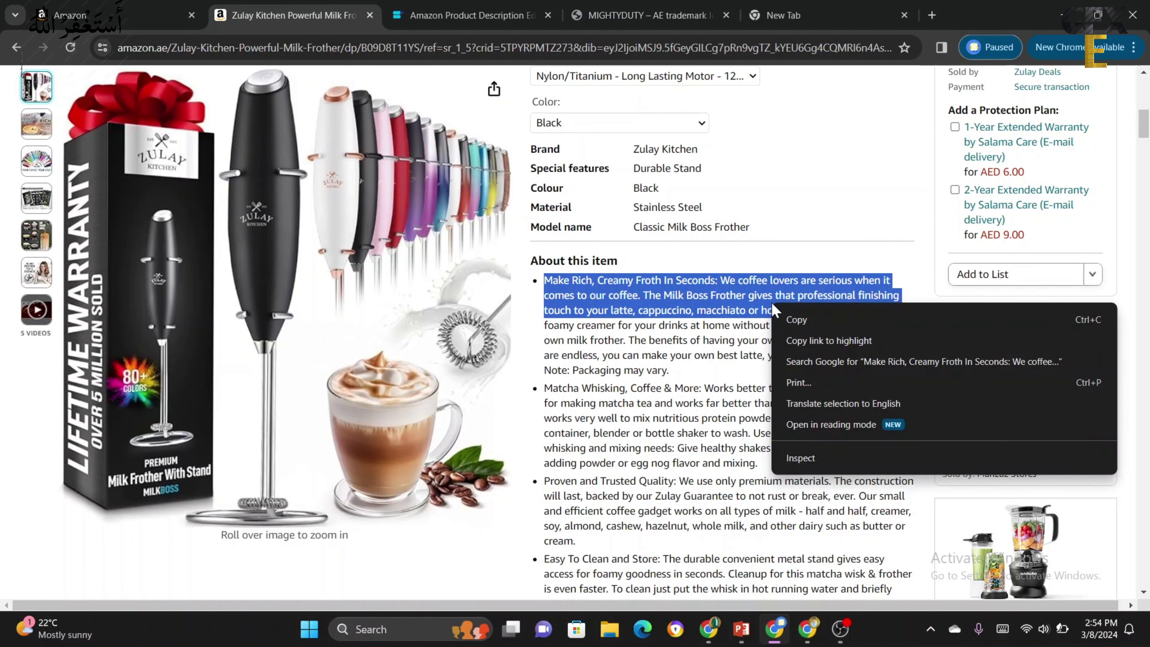
left_click(808, 318)
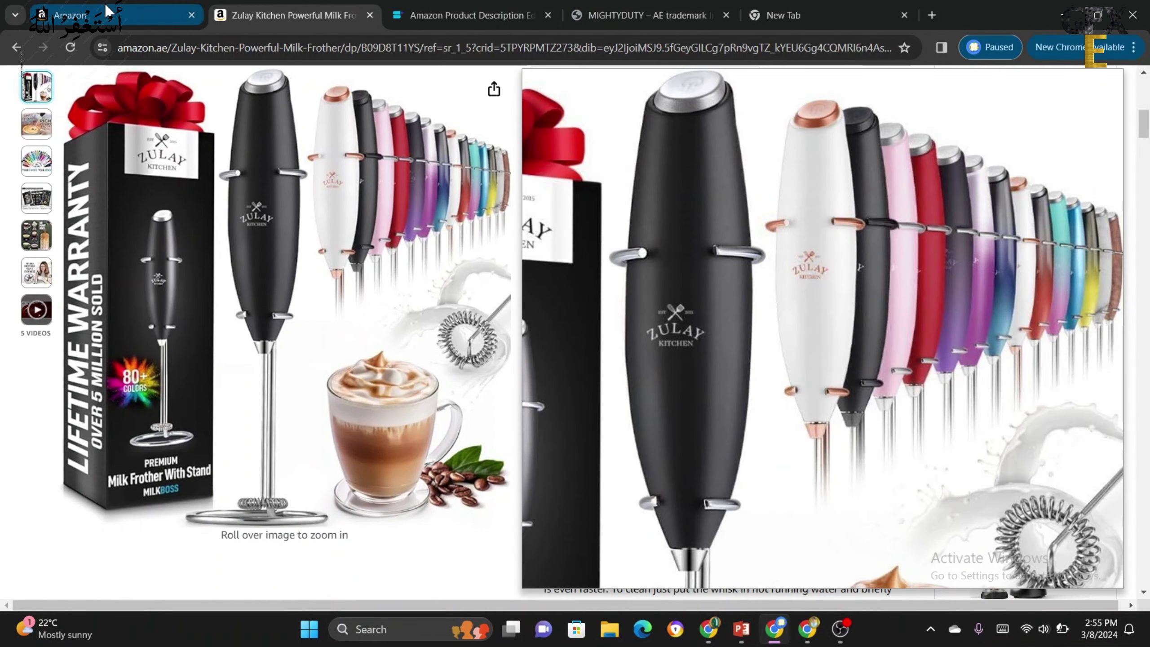
- Paste the copied text into the Bullet Point field of the Seller Central listing and add a second bullet point field
left_click(110, 14)
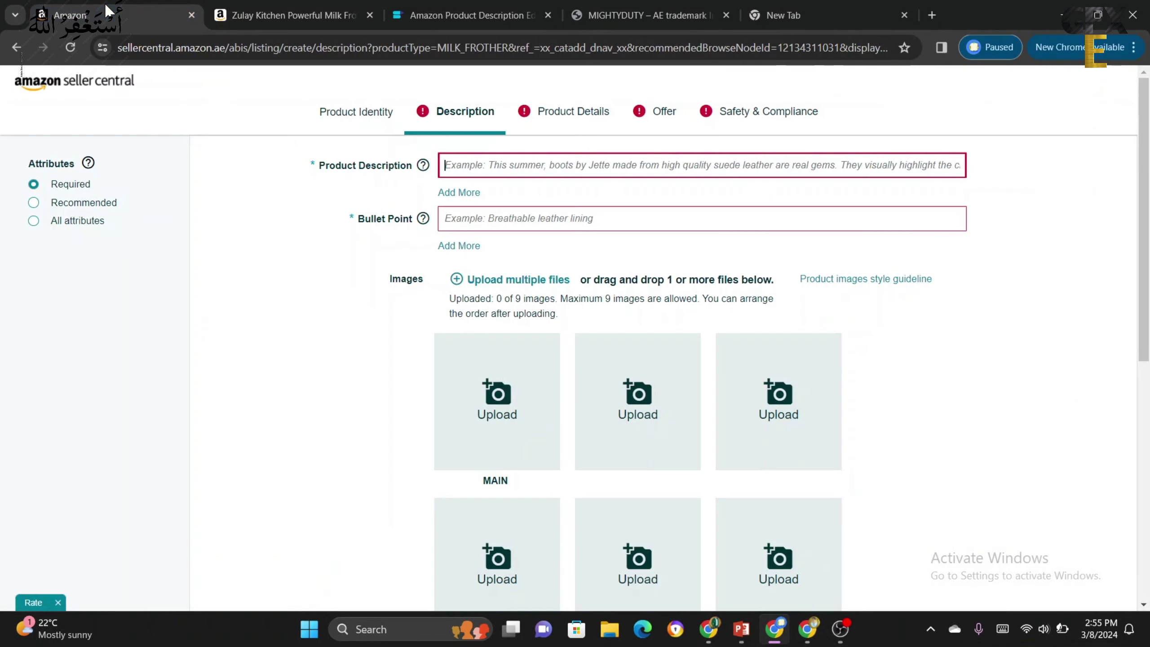
left_click(490, 221)
right_click(490, 220)
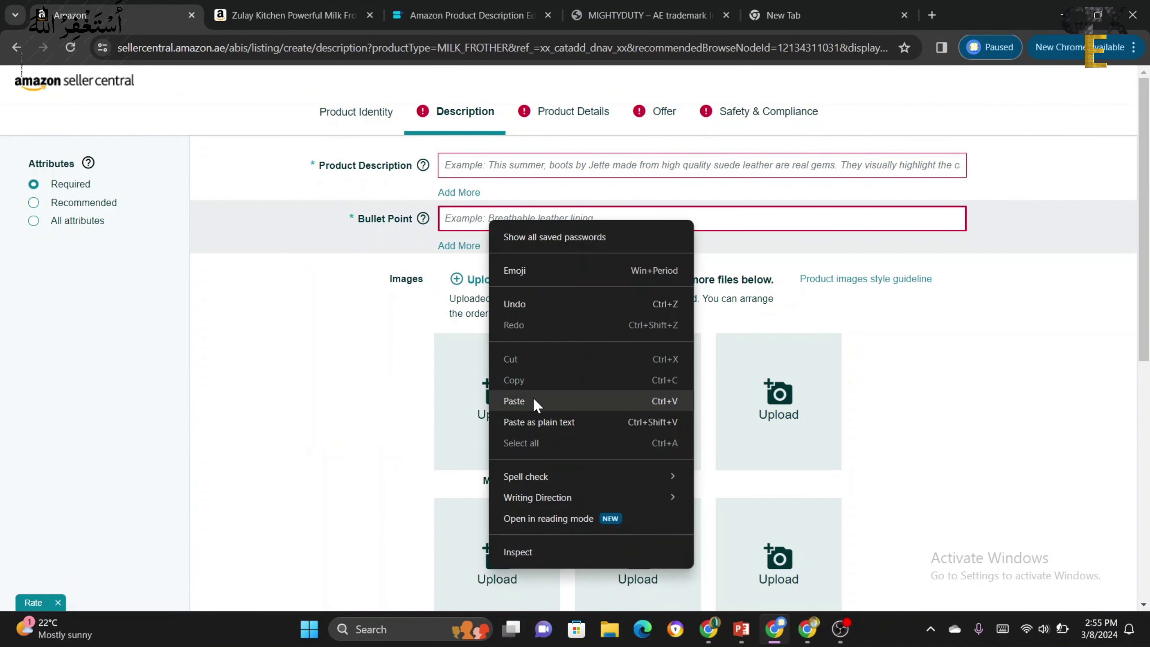
left_click(532, 396)
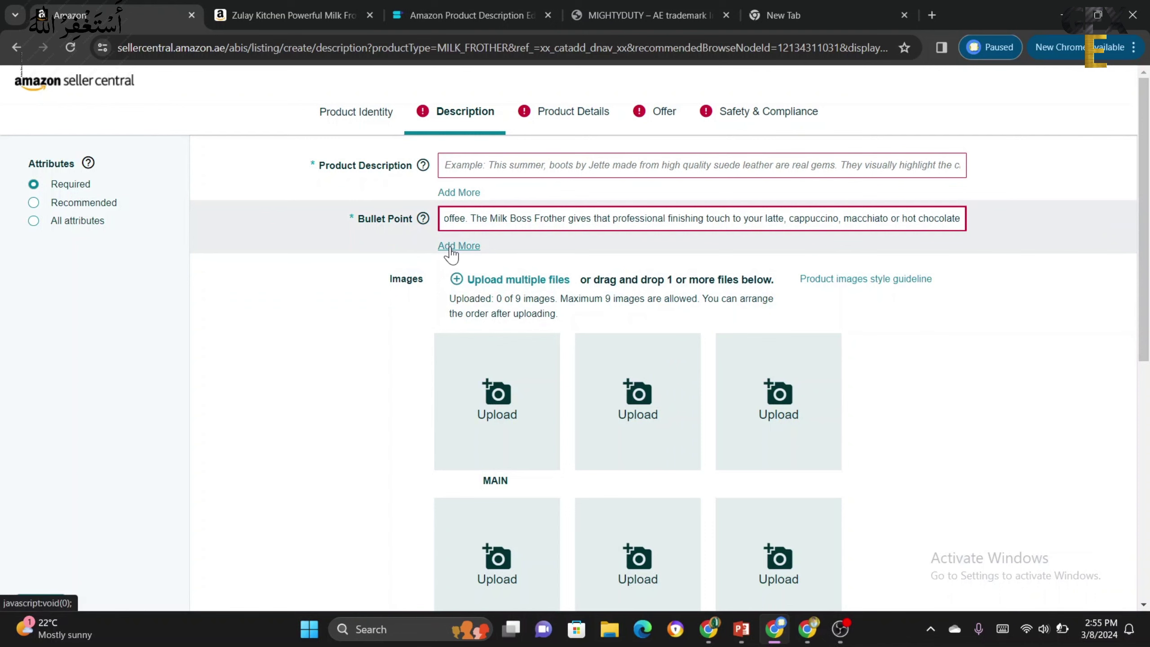
left_click(451, 248)
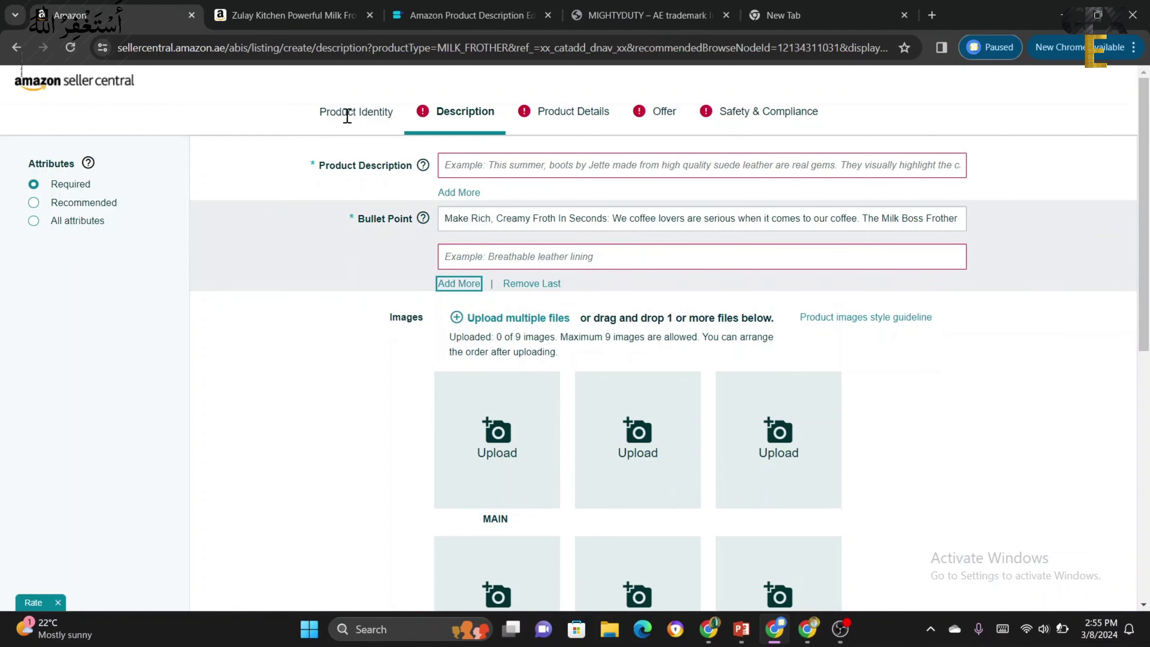
- Copy the whole "Proven and Trusted Quality" bullet from the Zulay Kitchen product page
left_click(277, 7)
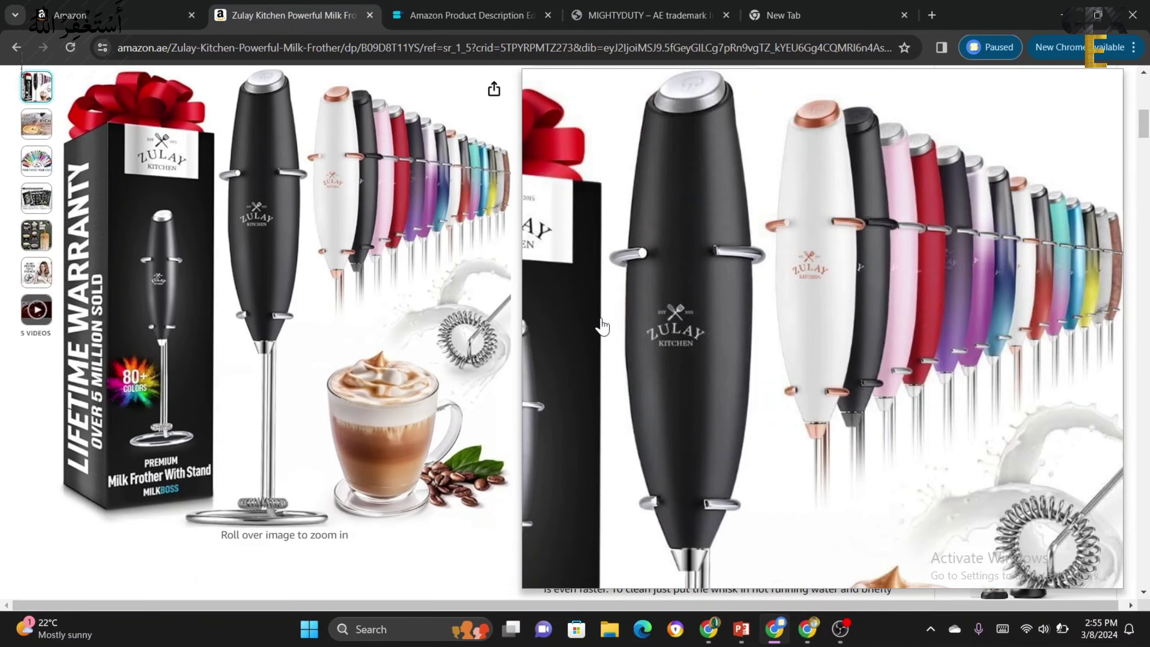
scroll(635, 454, "down", 1)
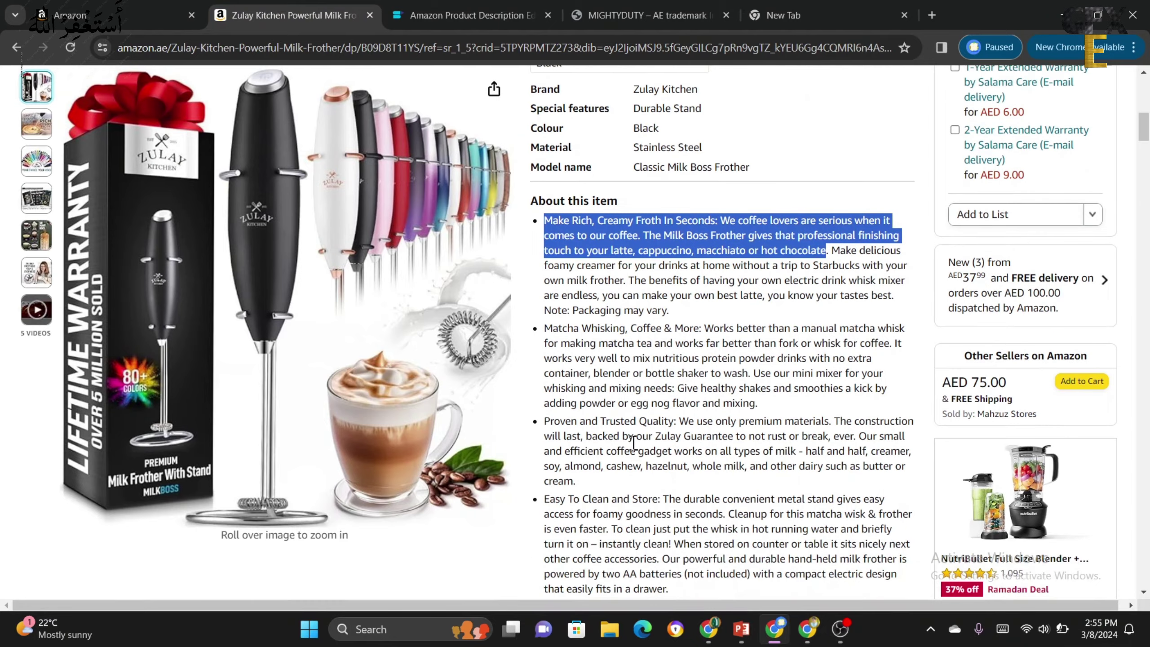
left_click(631, 358)
scroll(631, 358, "down", 1)
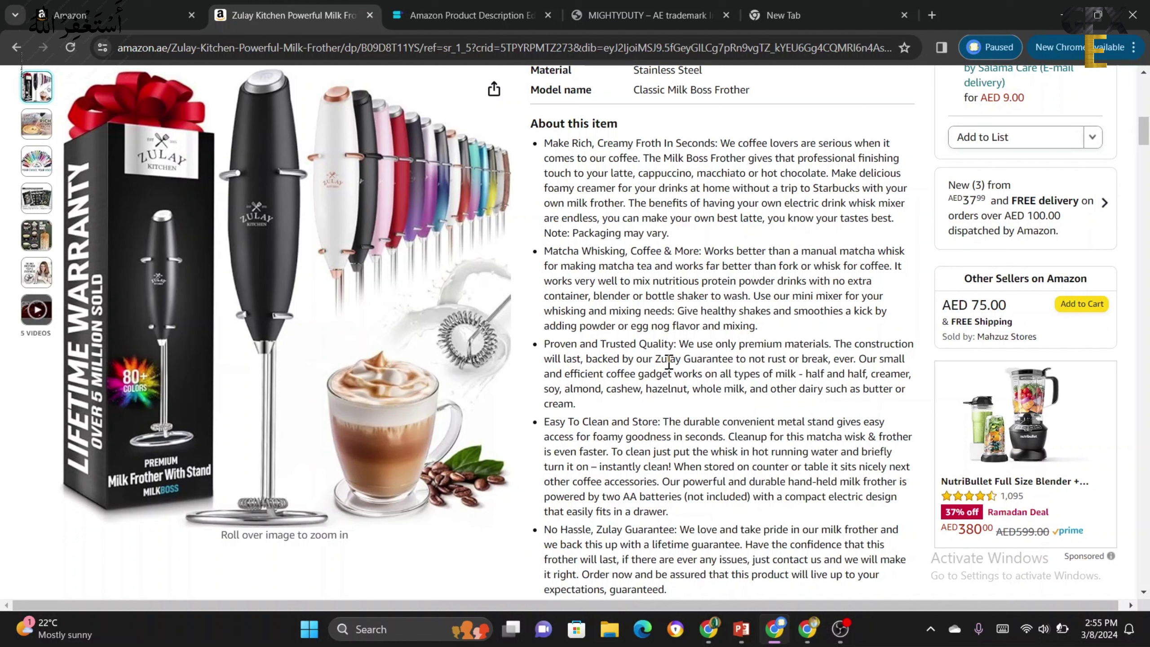
triple_click(669, 361)
double_click(669, 362)
triple_click(668, 361)
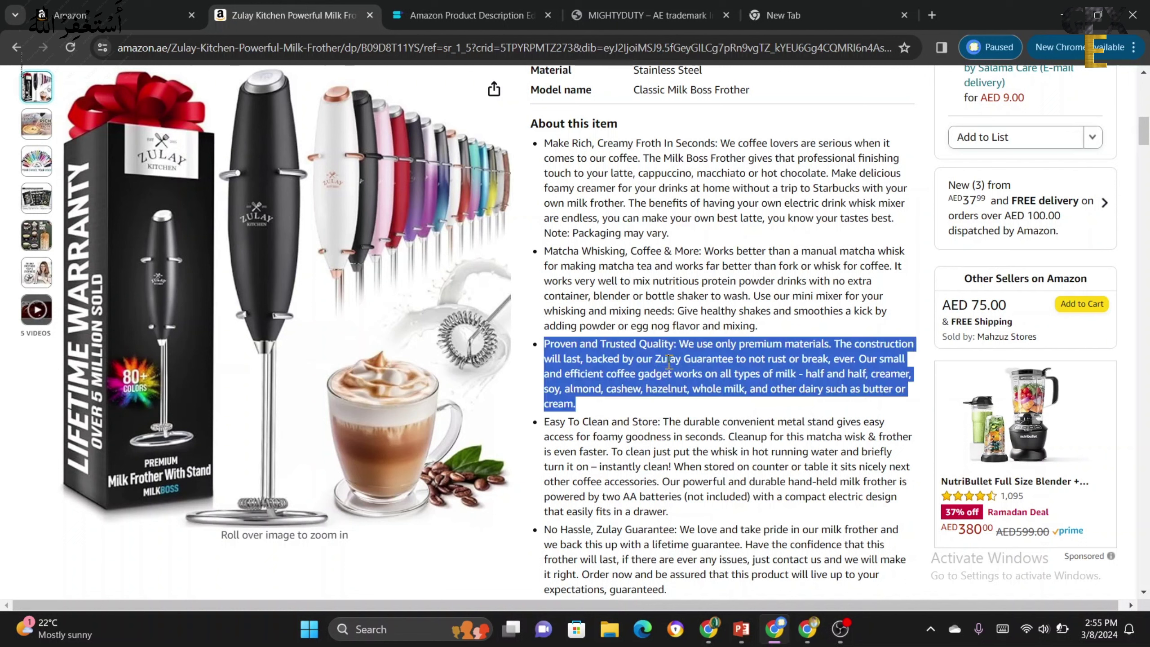
right_click(670, 361)
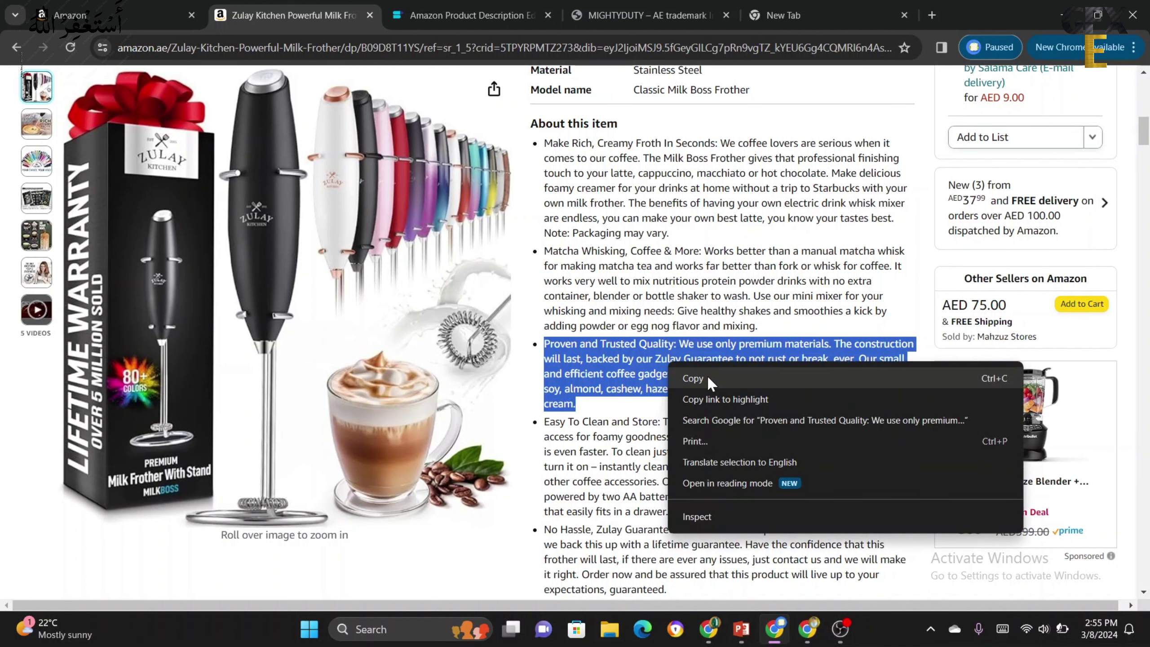
left_click(706, 374)
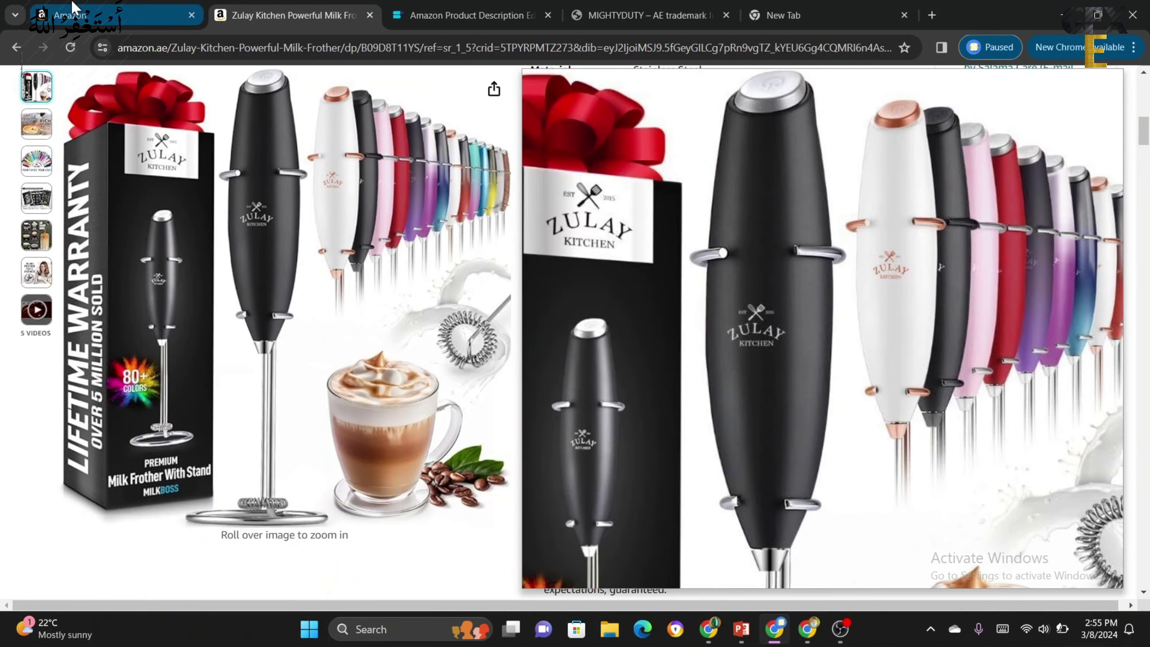
- Paste the copied "Proven and Trusted Quality" text into the second bullet point field of the Seller Central listing
left_click(75, 11)
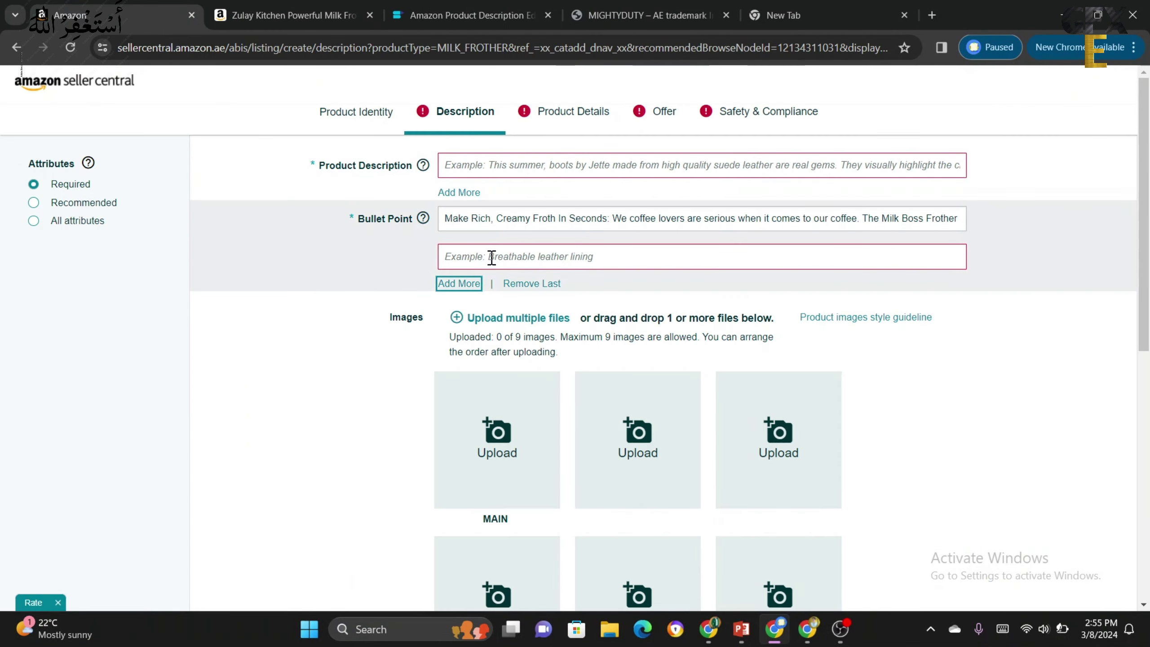
left_click(491, 258)
right_click(492, 259)
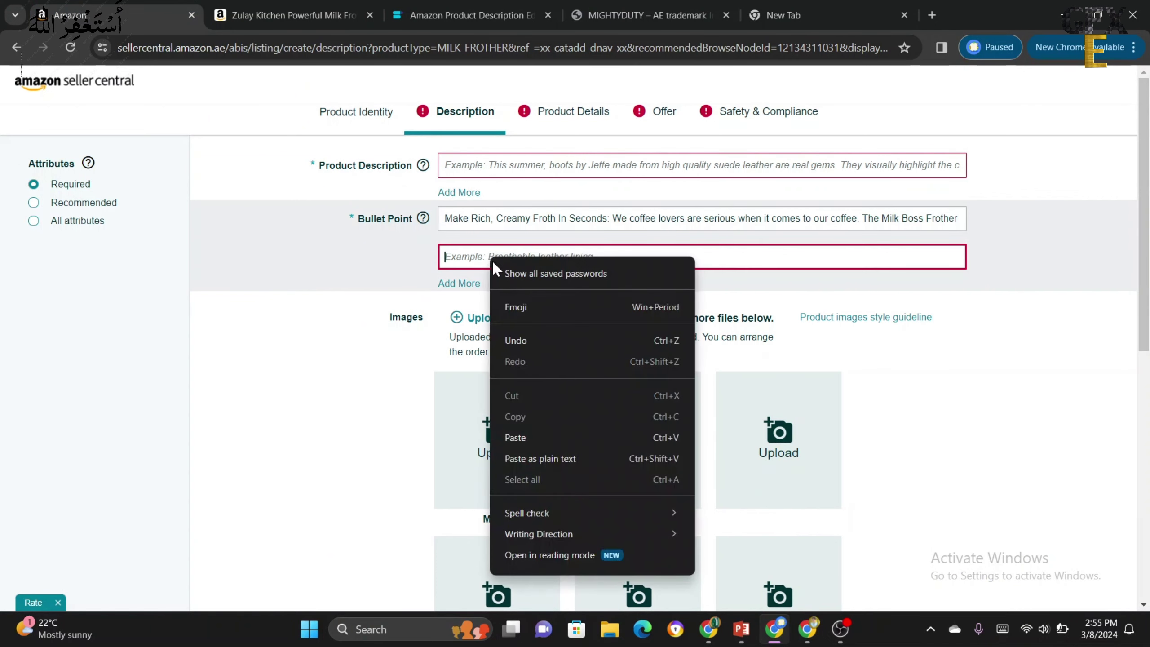
left_click(538, 437)
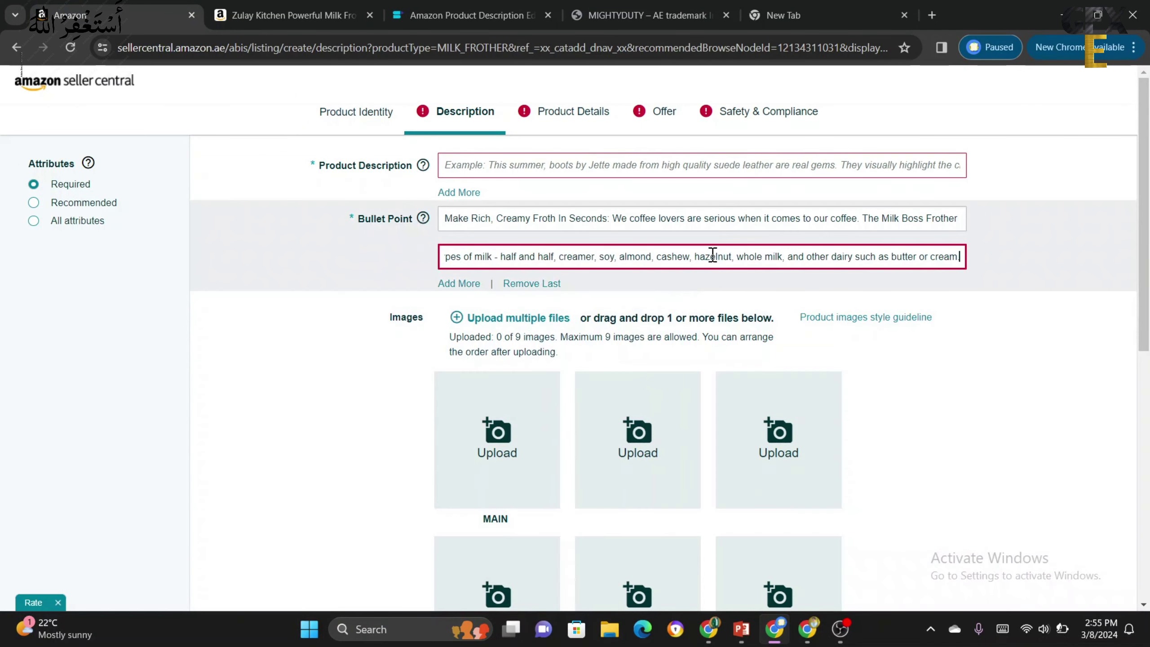
- Replace the brand "Zulay" before "Guarantee" with "AMK" in the second bullet point
scroll(712, 257, "left", 5)
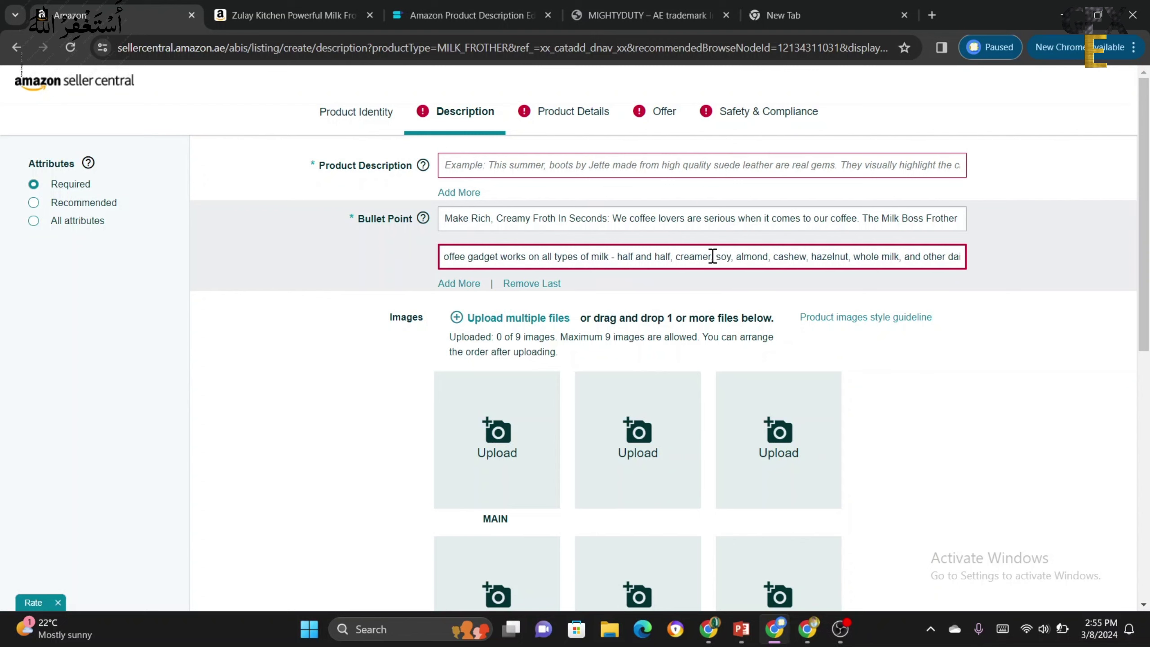
scroll(712, 256, "left", 5)
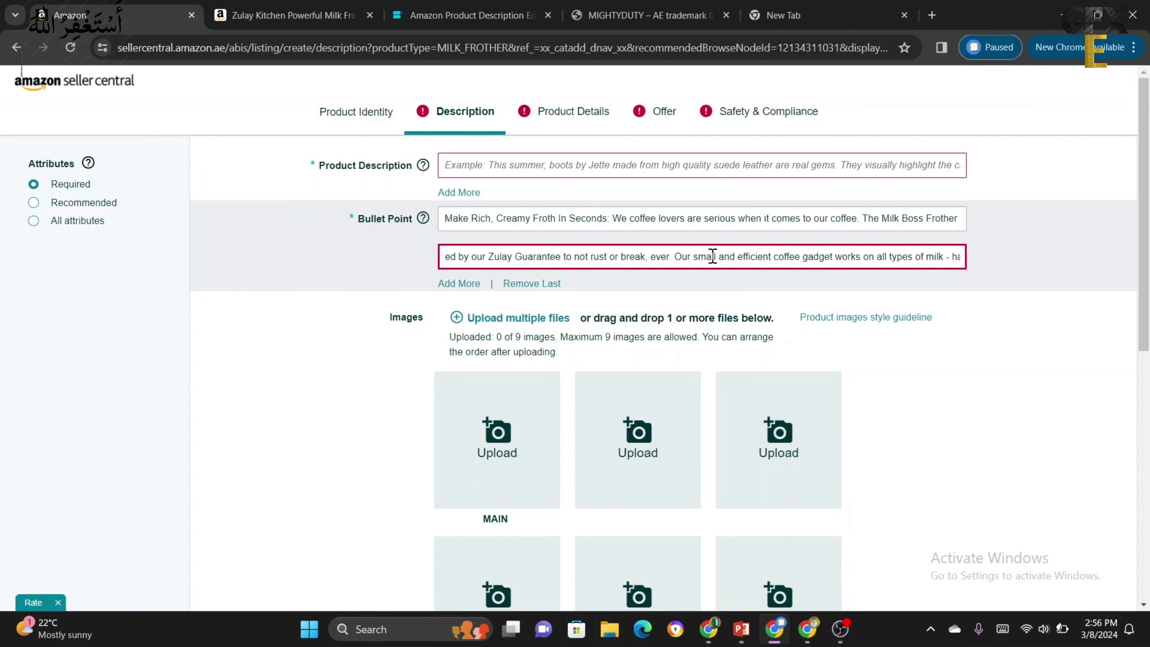
left_click(580, 256)
key("BackSpace")
key("BackSpace")
key("BackSpace")
key("BackSpace")
key("BackSpace")
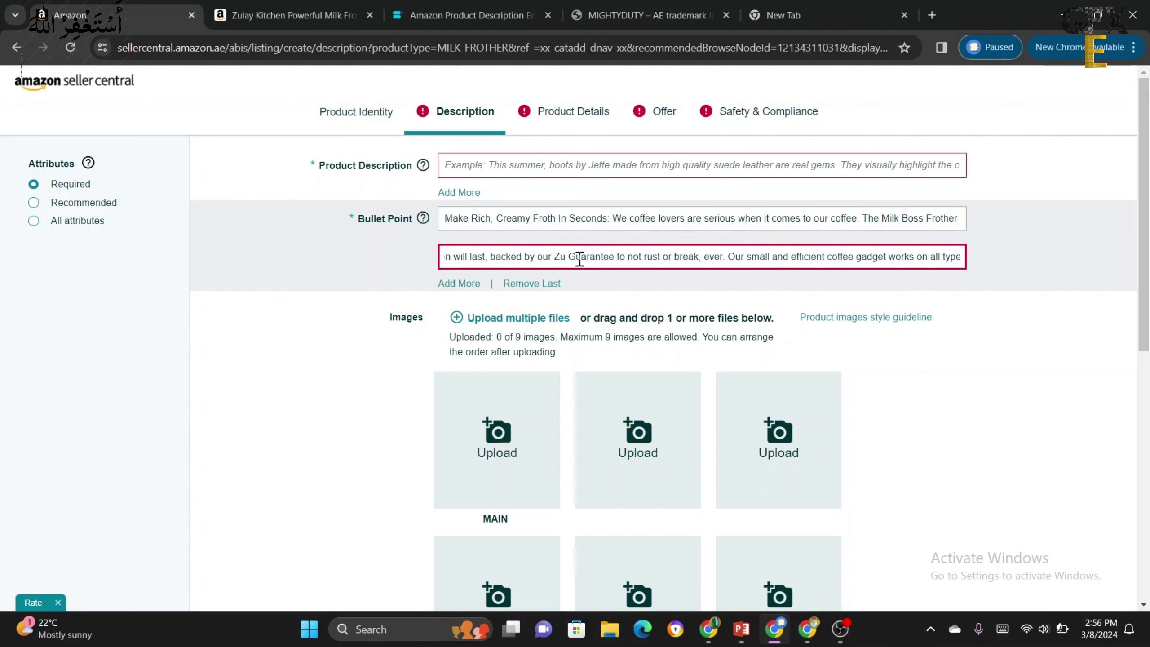
type("AMK")
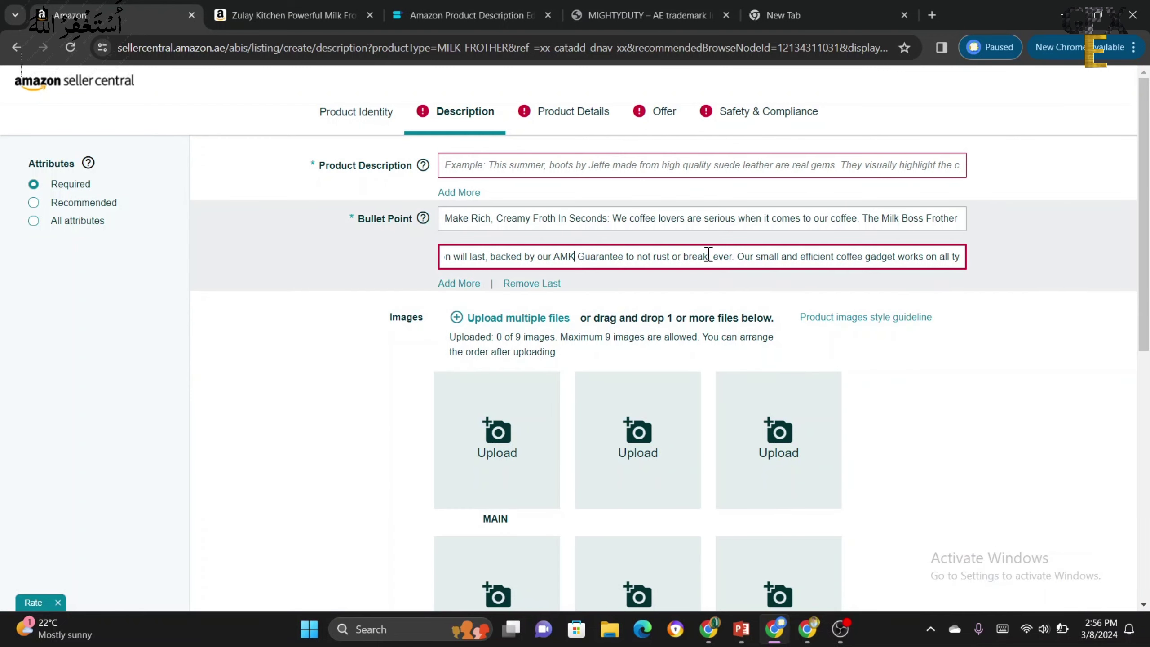
left_click(707, 257)
type(",")
- In the SellerApp description editor, replace the selected product title with the copied "Proven and Trusted Quality" bullet text
left_click(464, 5)
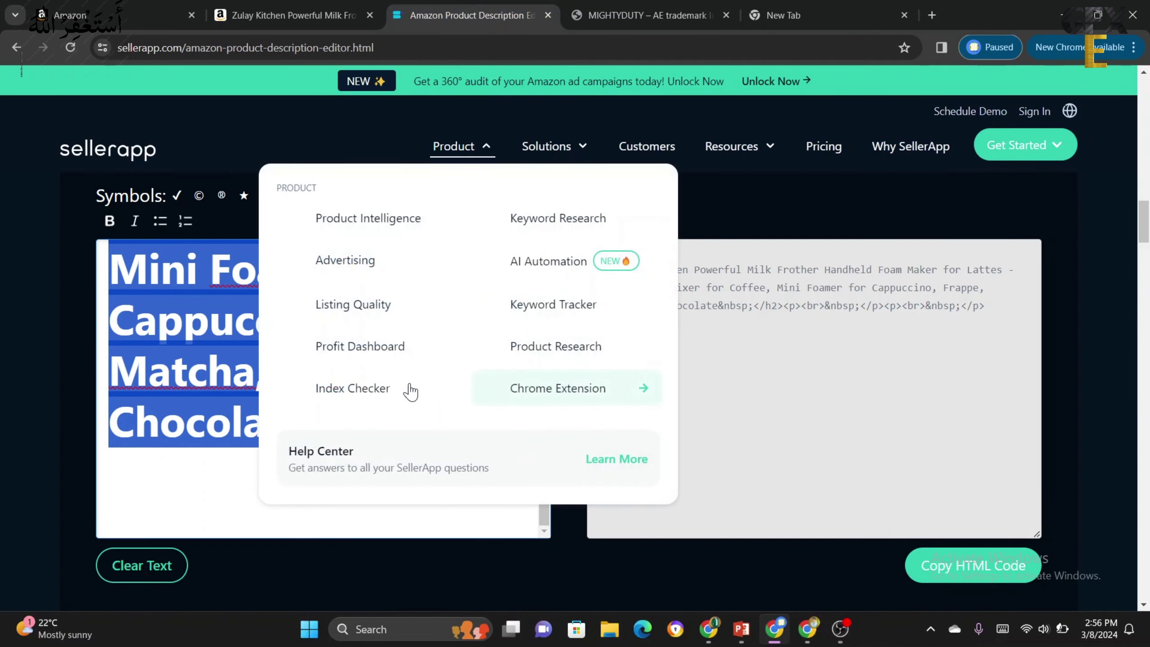
right_click(235, 319)
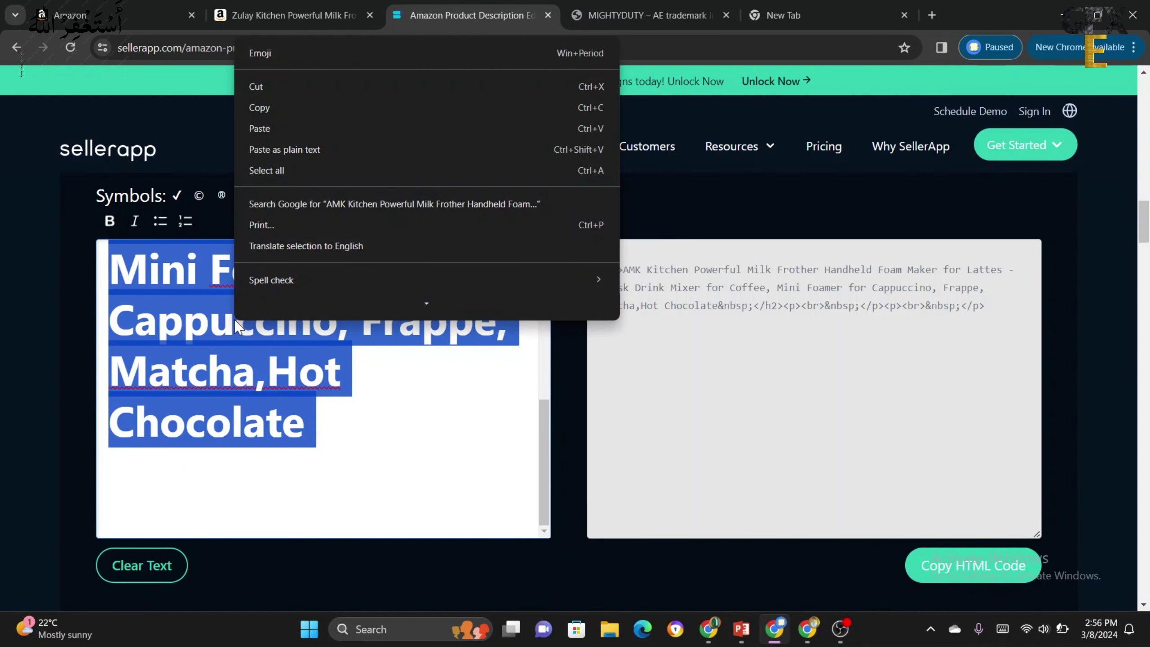
left_click(270, 133)
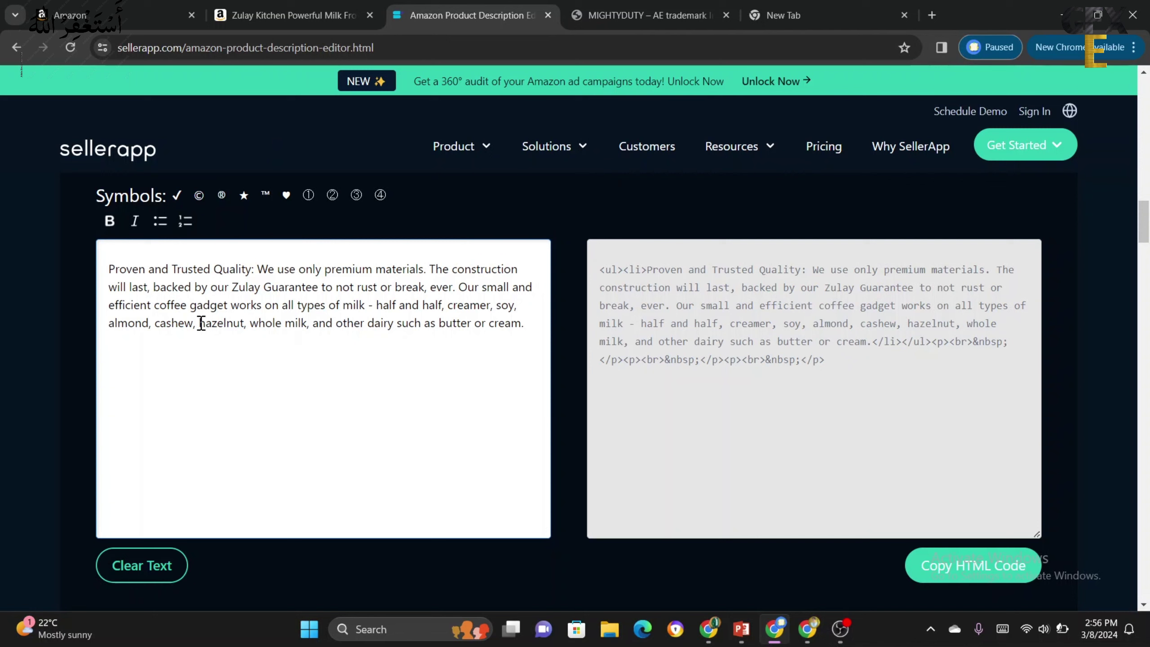
- Make the heading "Proven and Trusted Quality:" bold in the SellerApp editor text
left_click_drag(253, 269, 107, 271)
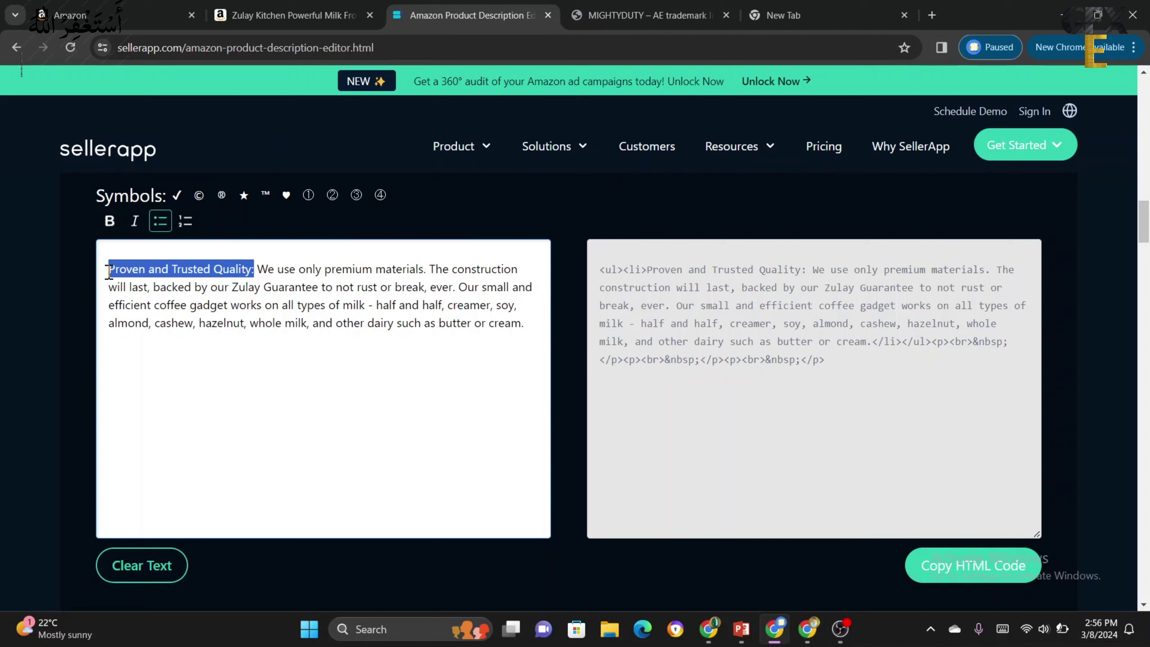
left_click(103, 229)
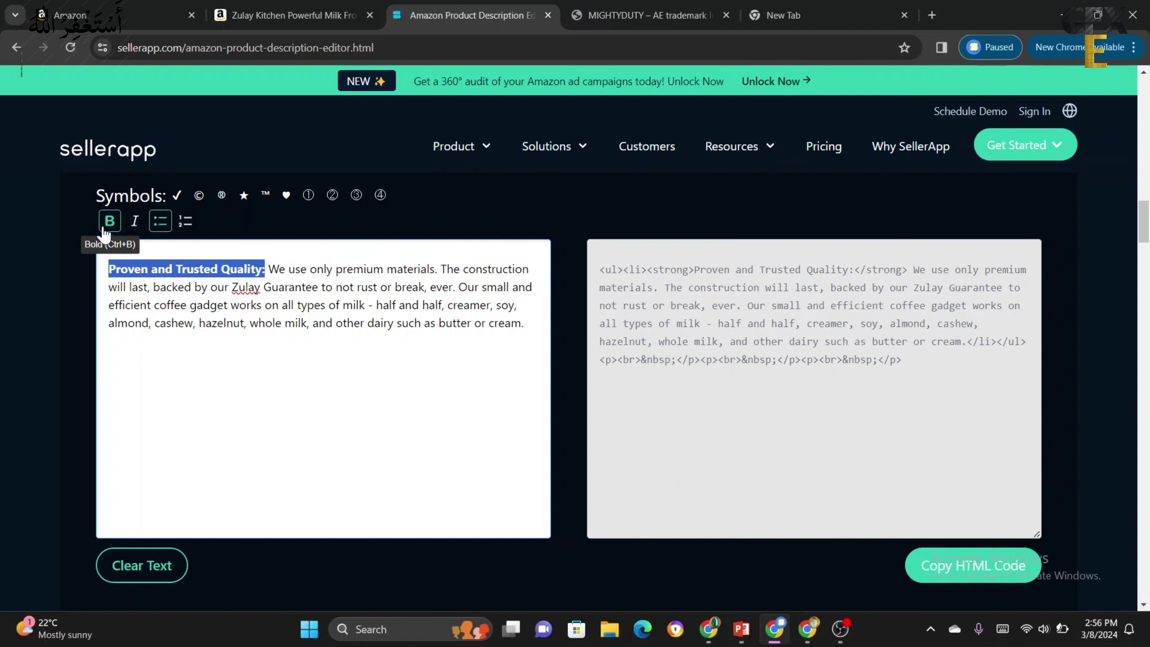
left_click(320, 456)
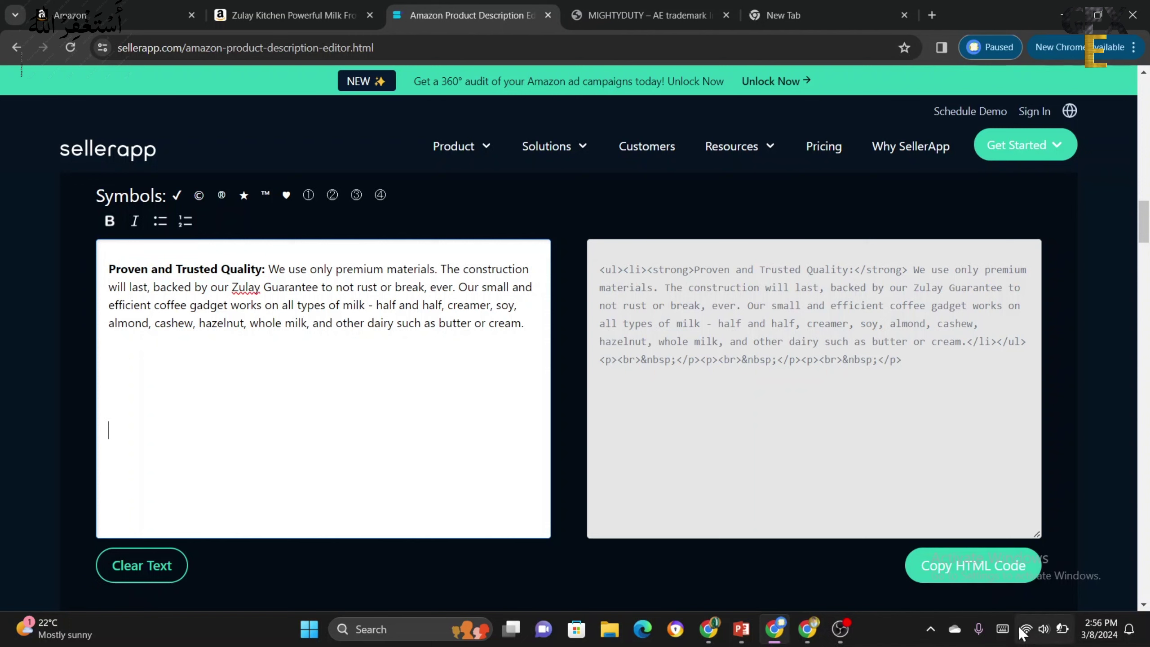
- Copy the generated HTML code from the SellerApp editor and replace the second bullet point's text in Seller Central with it
left_click(982, 584)
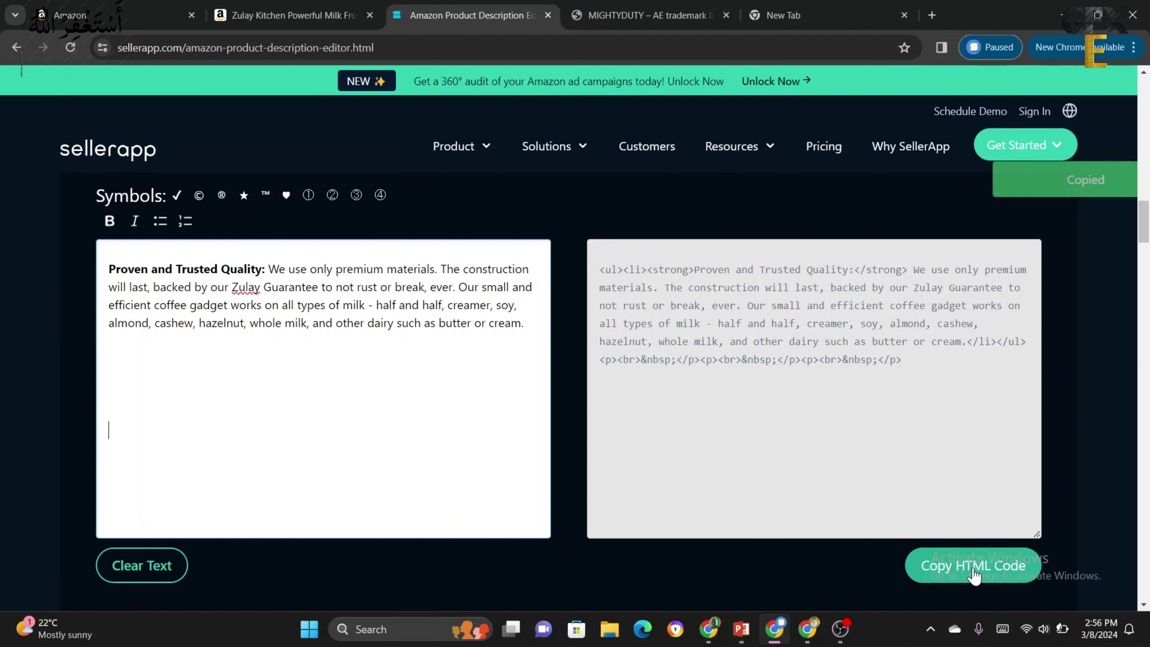
left_click(114, 15)
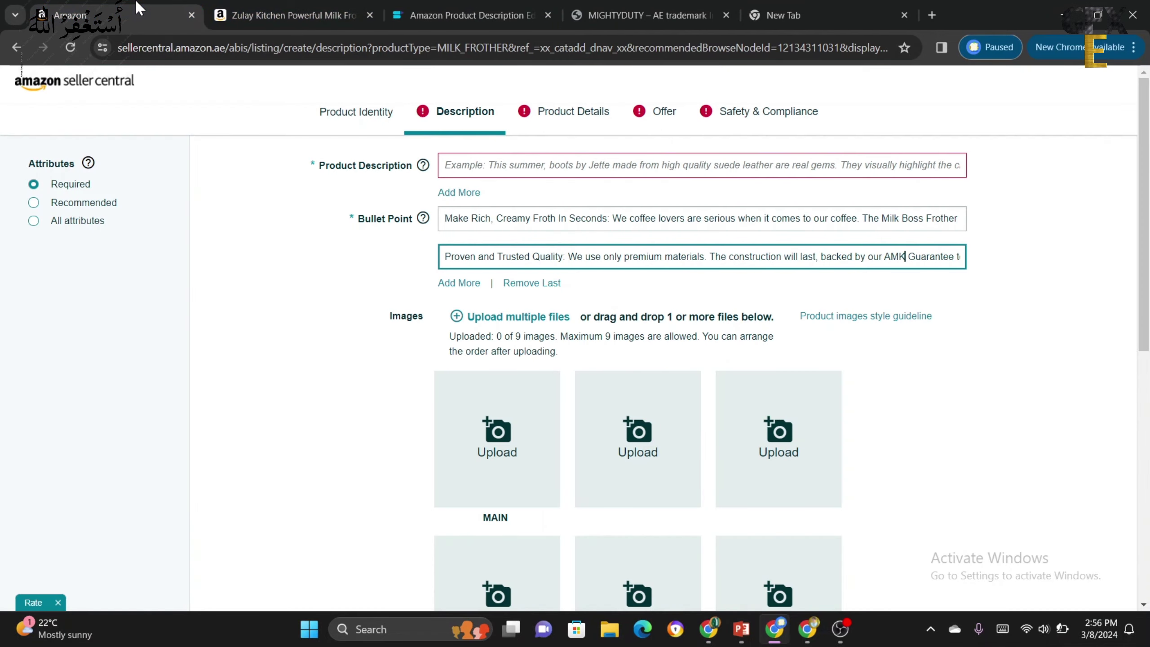
key("ctrl+a")
right_click(584, 259)
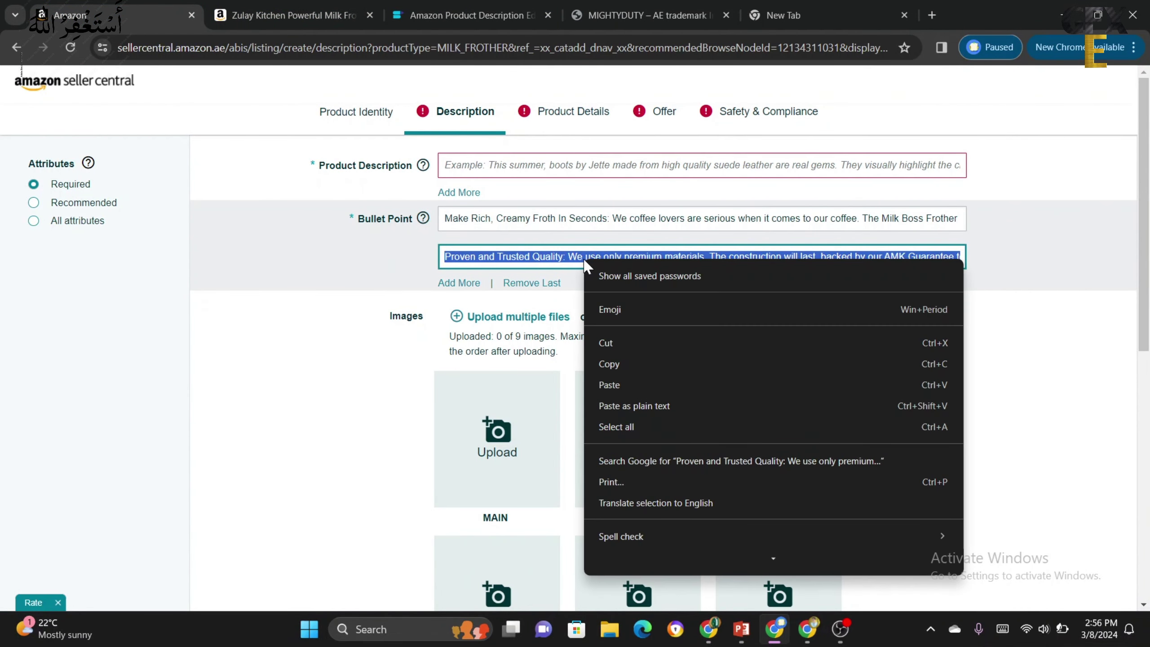
left_click(609, 384)
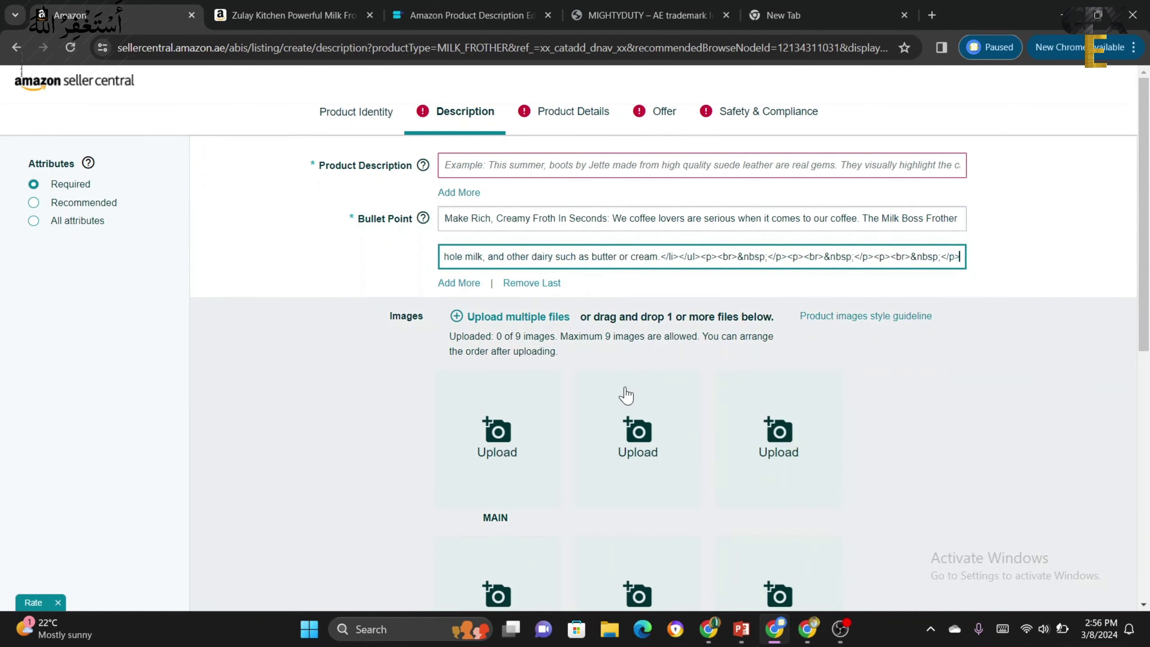
- Review the pasted HTML code in the second bullet point field from its end back to its beginning
key("Left")
key("Left")
key("Left")
key("Left")
key("Left")
key("Left")
key("Left")
key("Left")
key("Left")
key("Left")
key("Left")
key("Left")
key("Left")
key("Left")
key("Left")
key("Left")
key("Left")
key("Left")
key("Left")
key("Left")
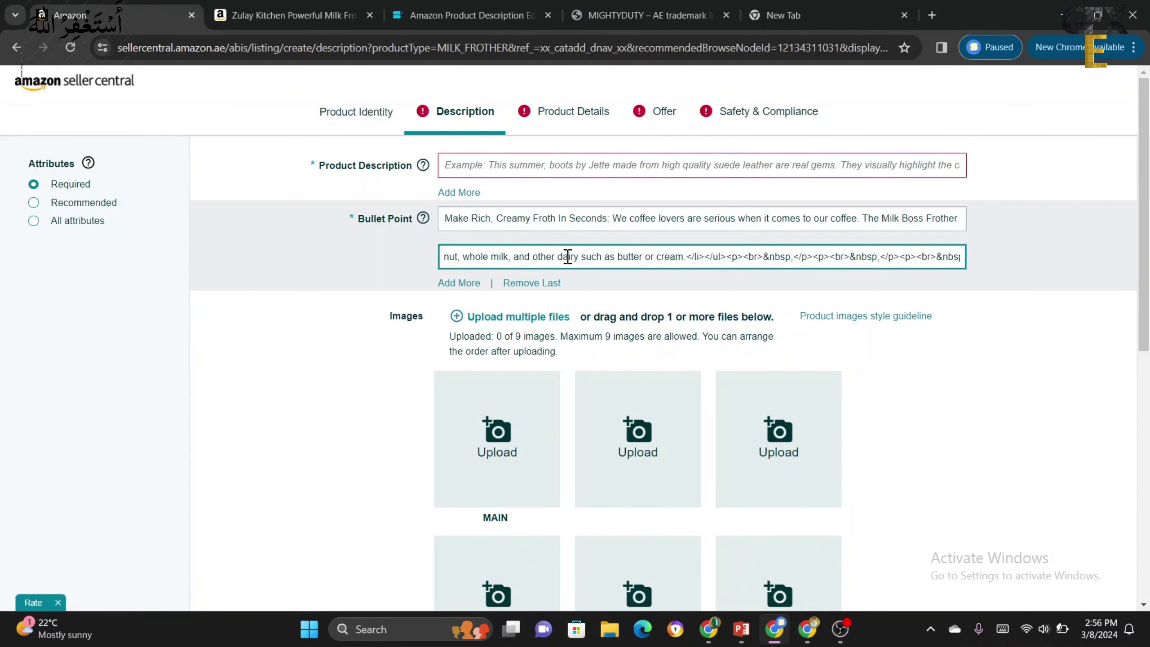
key("Left")
key("Left")
key("Left")
key("Left")
key("Left")
key("Left")
key("Left")
key("Left")
key("Left")
key("Left")
key("Left")
key("Left")
key("Left")
key("Left")
key("Left")
key("Left")
key("Left")
key("Left")
key("Left")
key("Left")
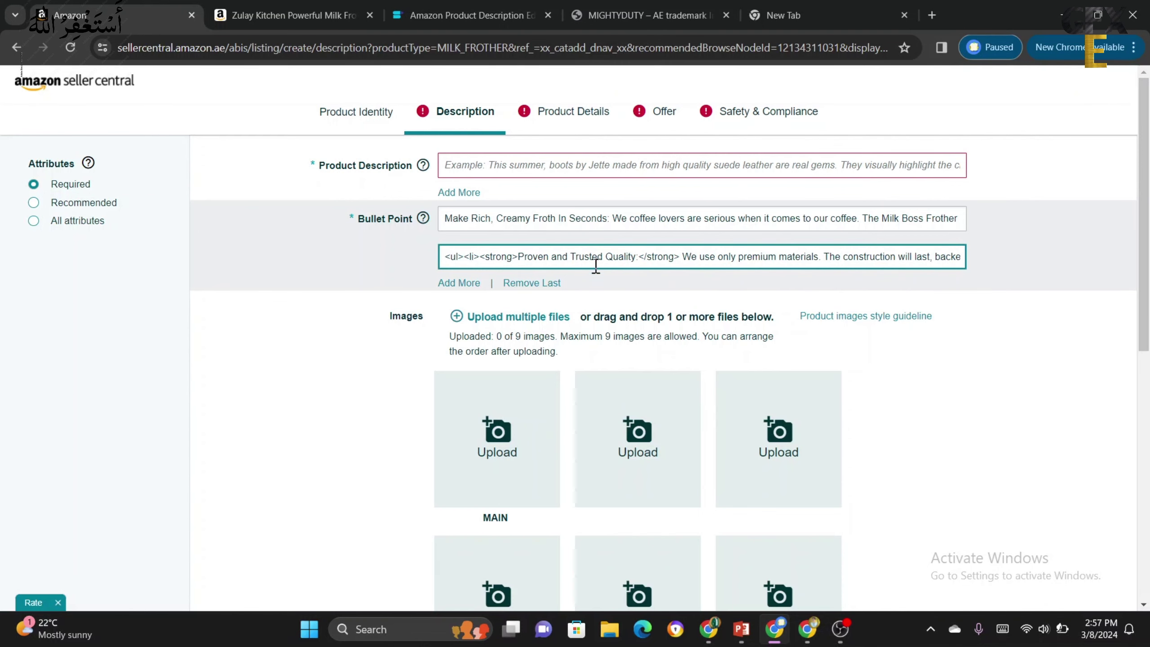
- Add a third bullet point field, and copy the first sentence of "Matcha Whisking, Coffee & More" from the Zulay product page
left_click(459, 283)
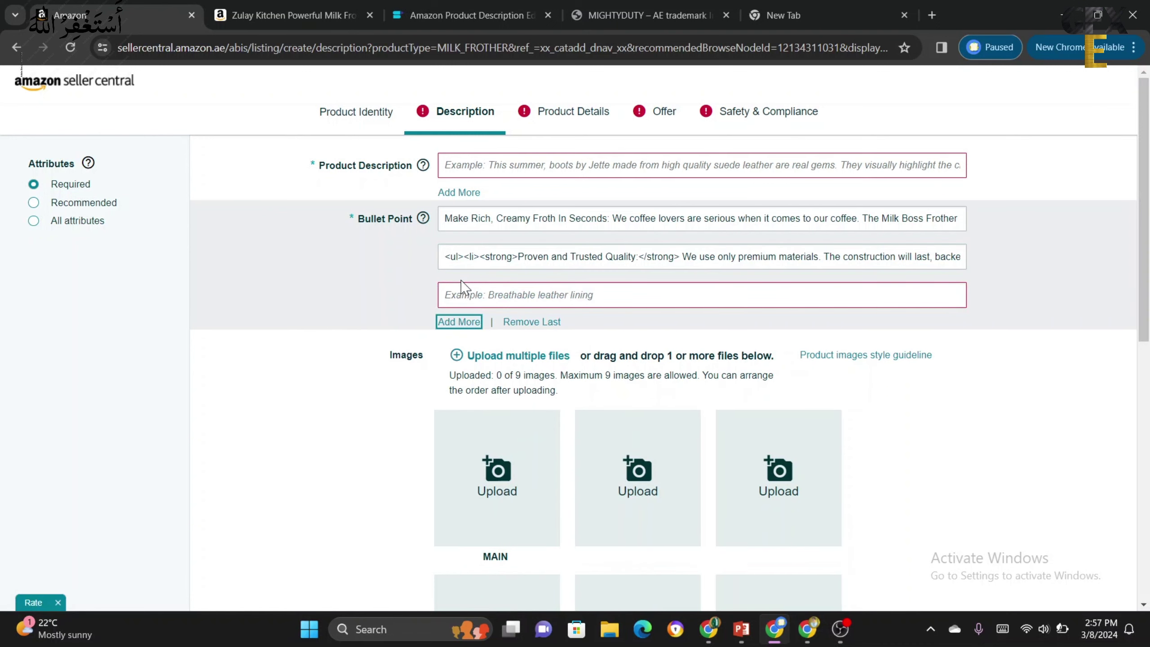
left_click(265, 8)
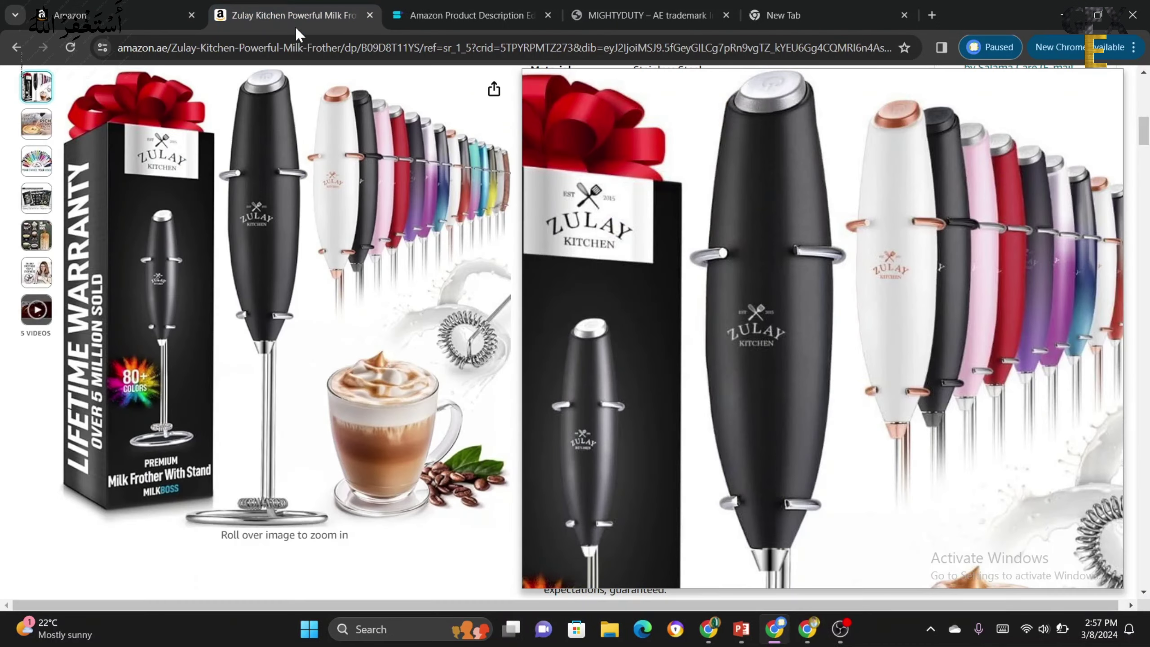
scroll(654, 491, "down", 2)
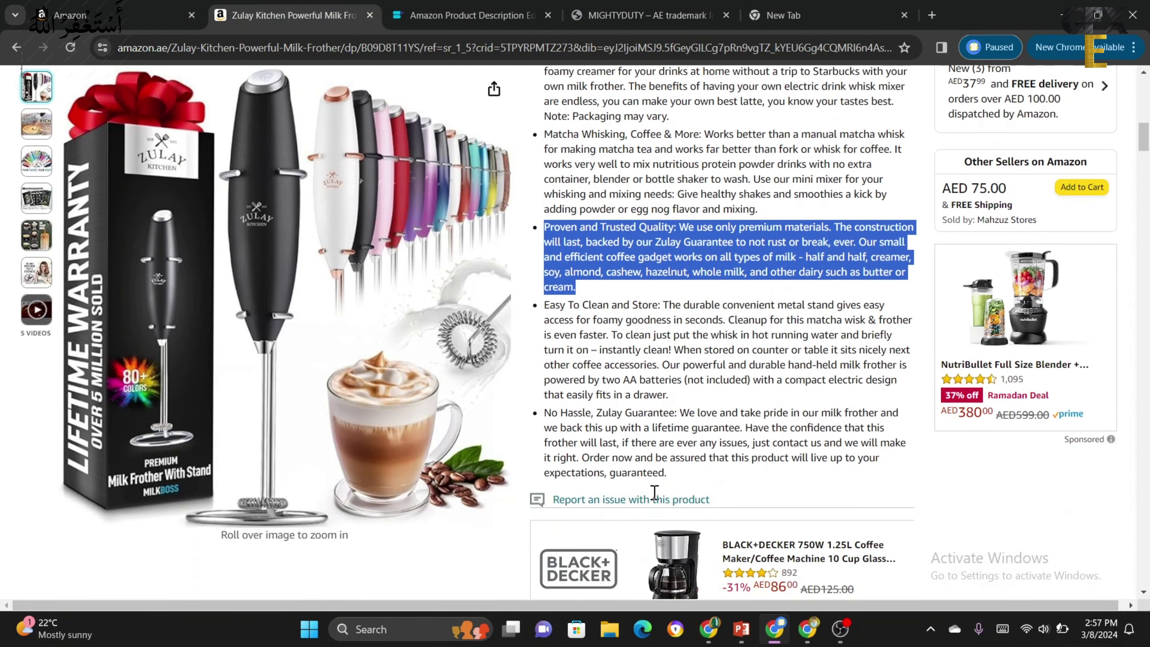
scroll(654, 491, "up", 2)
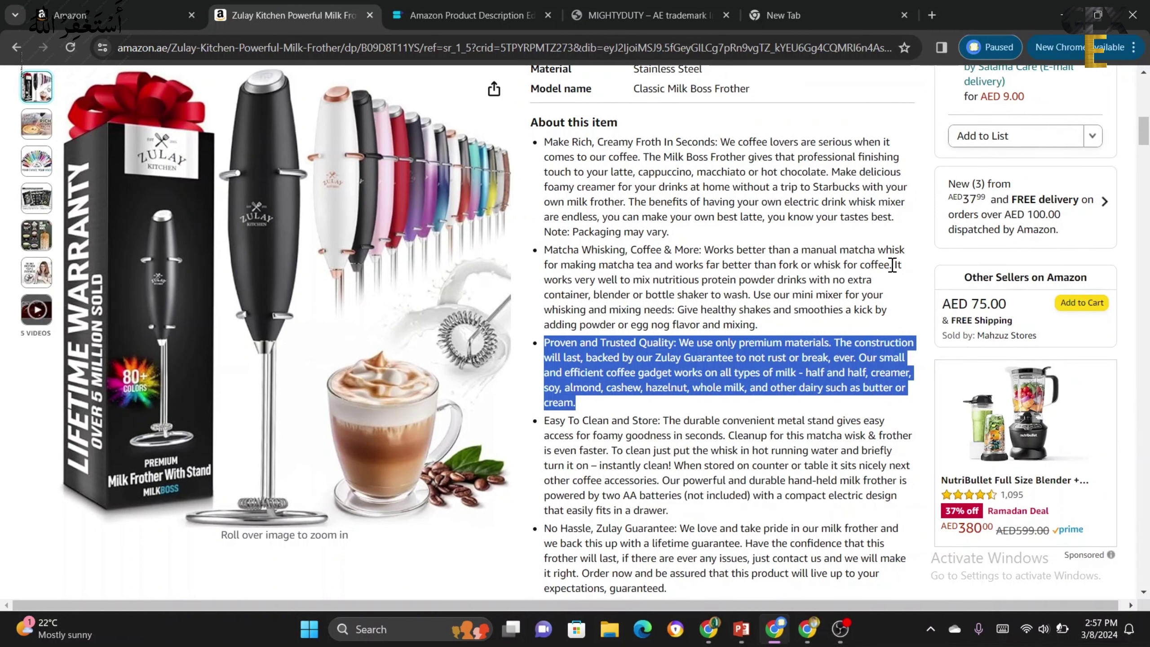
left_click_drag(892, 265, 541, 253)
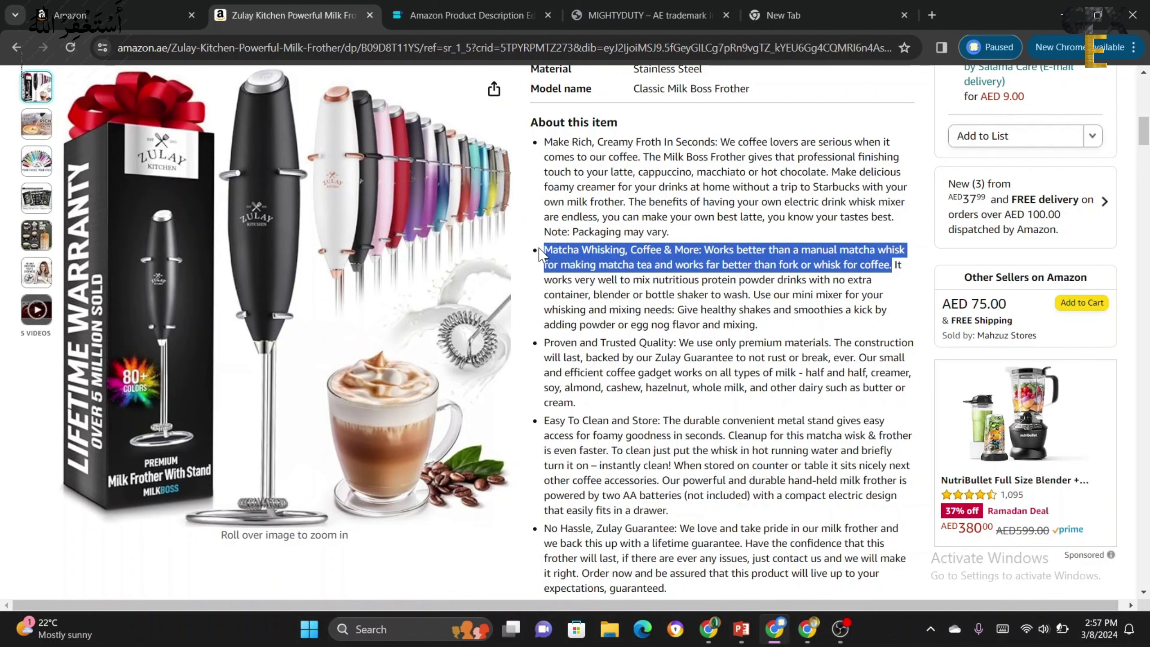
right_click(655, 255)
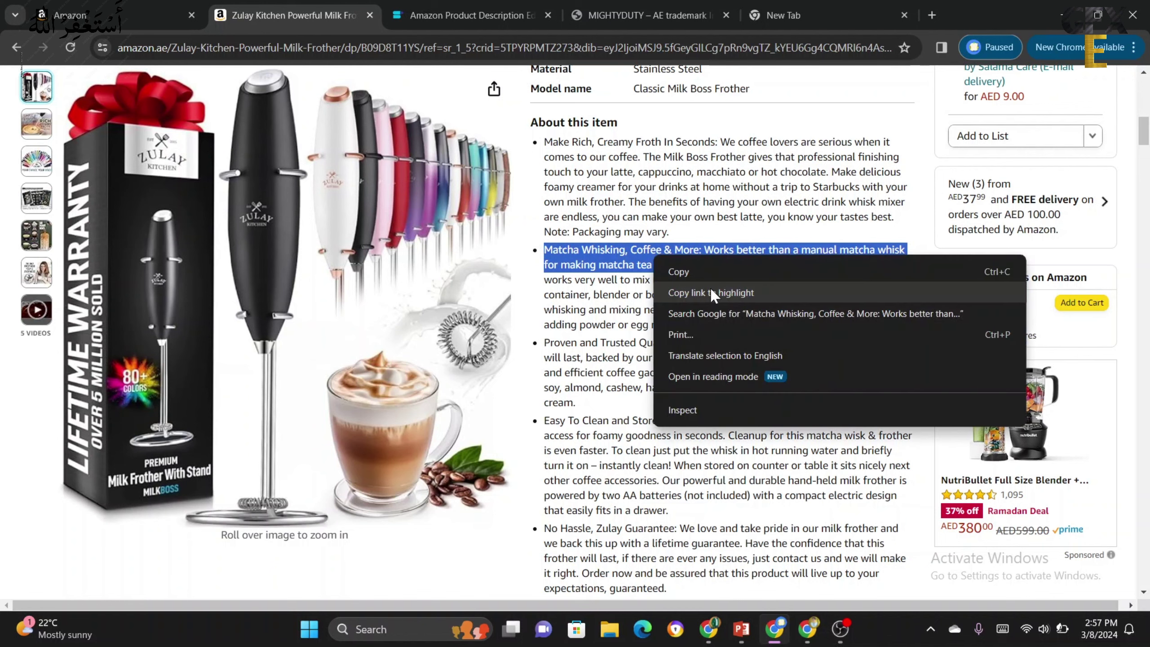
left_click(708, 277)
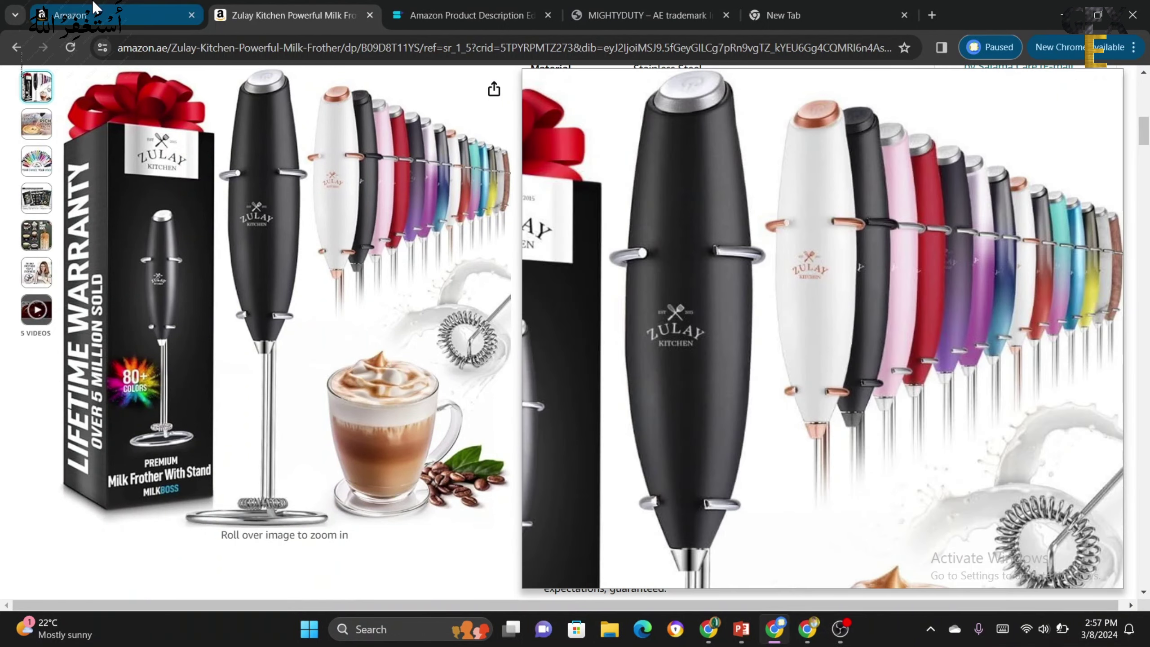
- Paste the copied "Matcha Whisking, Coffee & More" sentence into the third bullet point field of the Seller Central listing
left_click(93, 8)
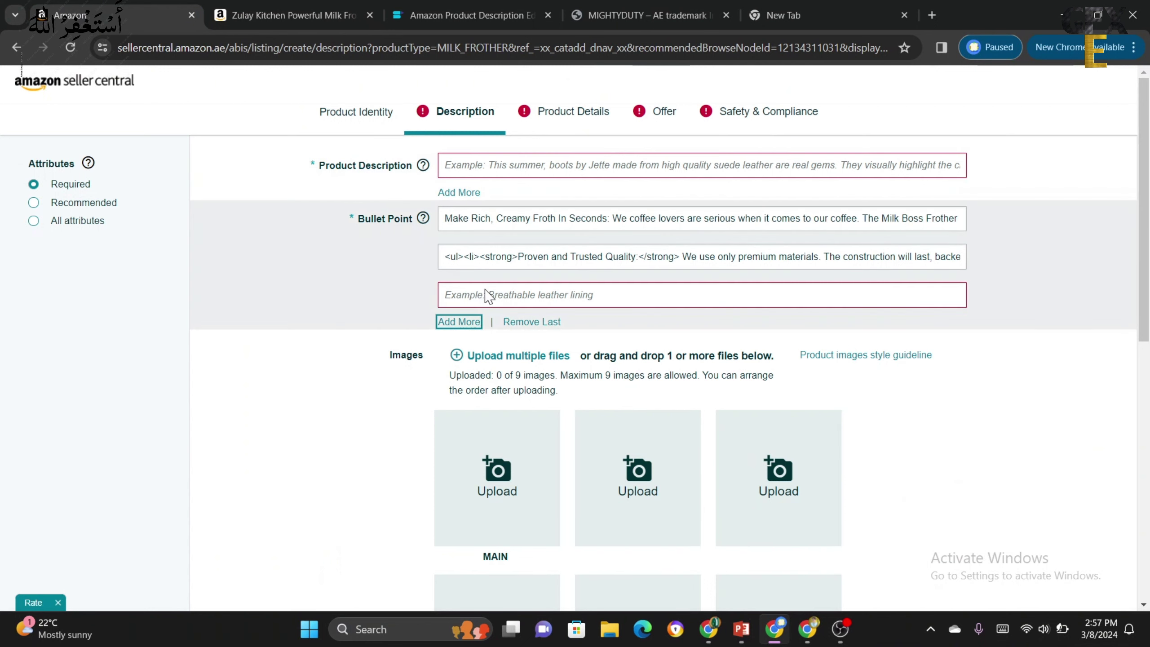
right_click(490, 297)
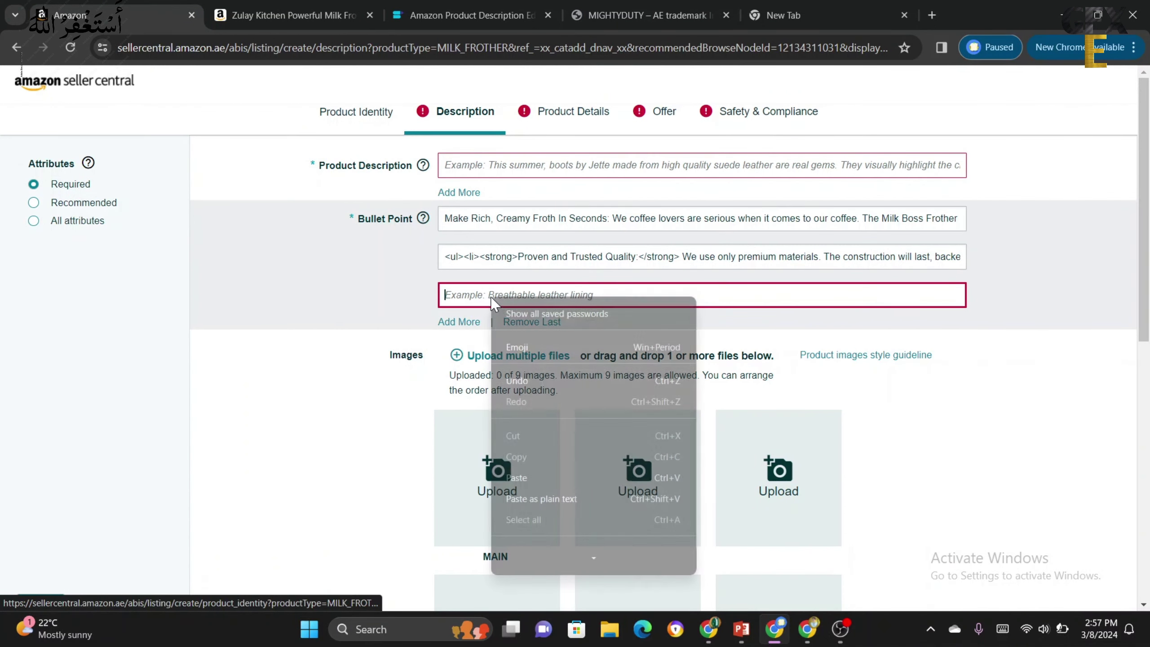
left_click(526, 481)
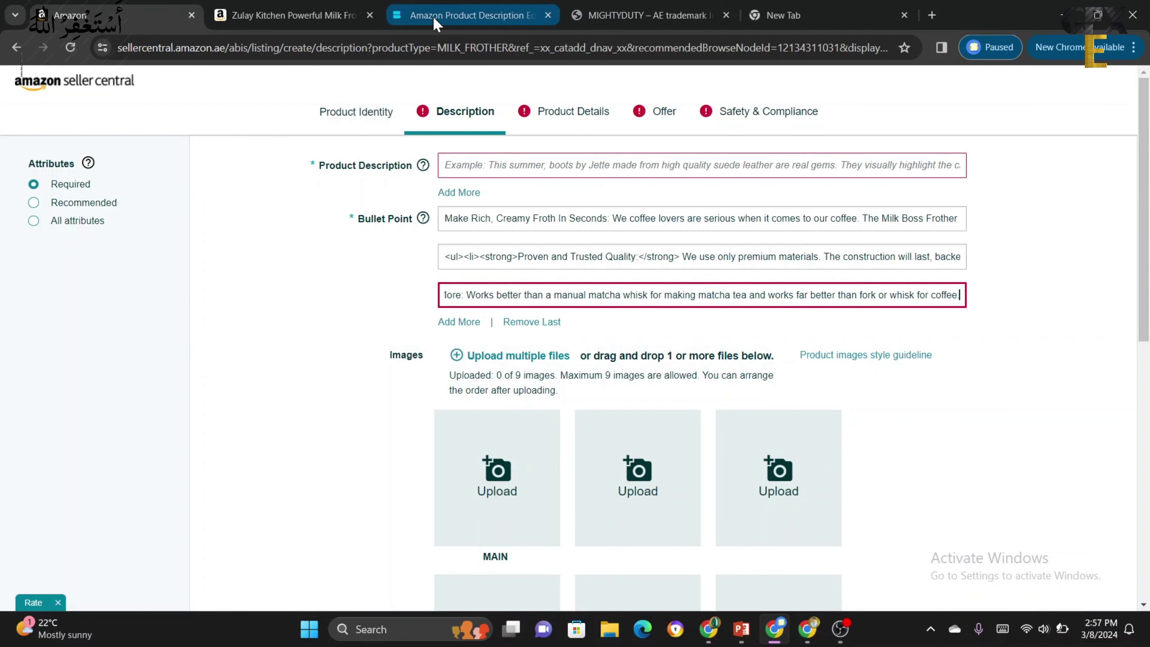
- Look over the listing's Description page, from the product description field to the image upload slots
left_click(439, 3)
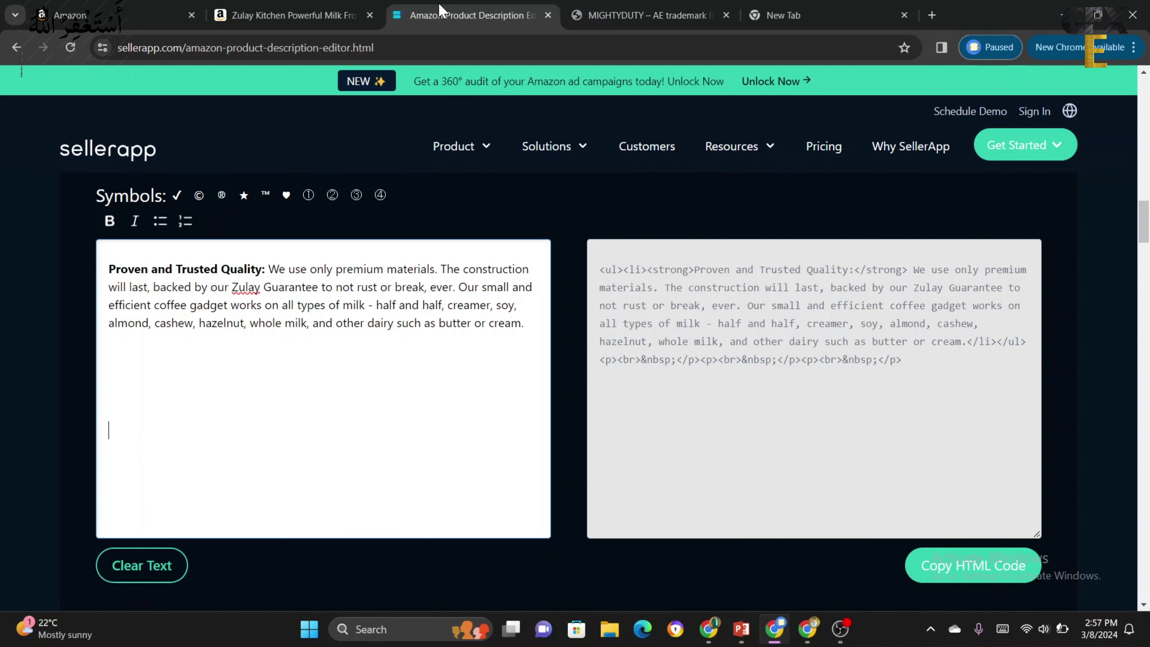
left_click(108, 6)
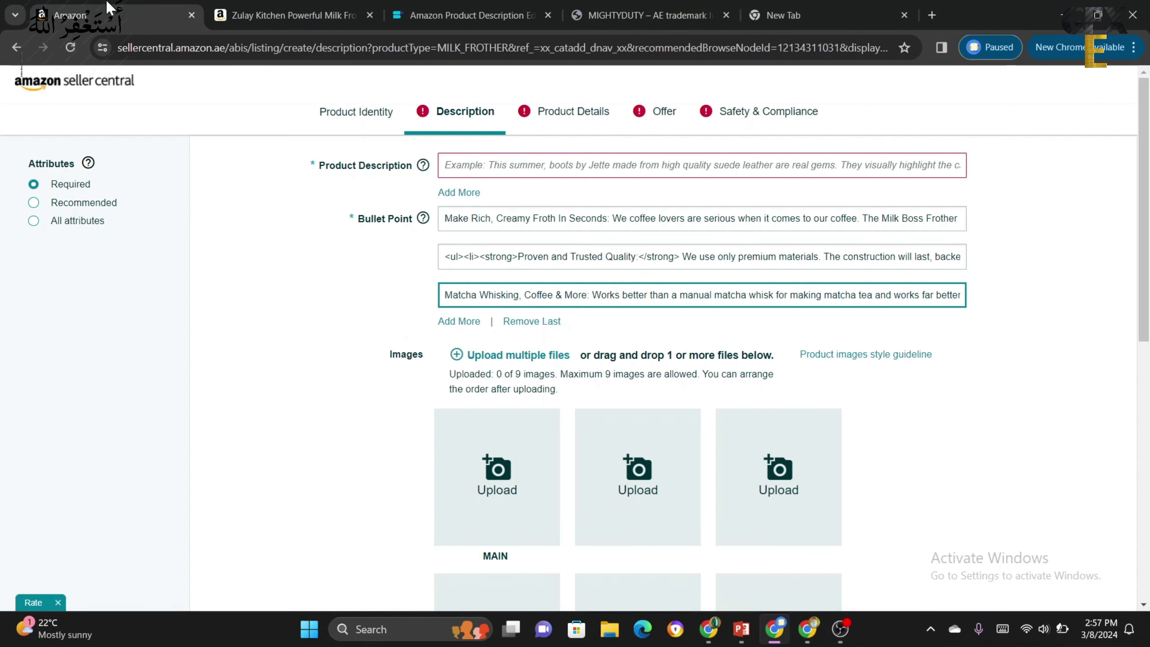
left_click(509, 166)
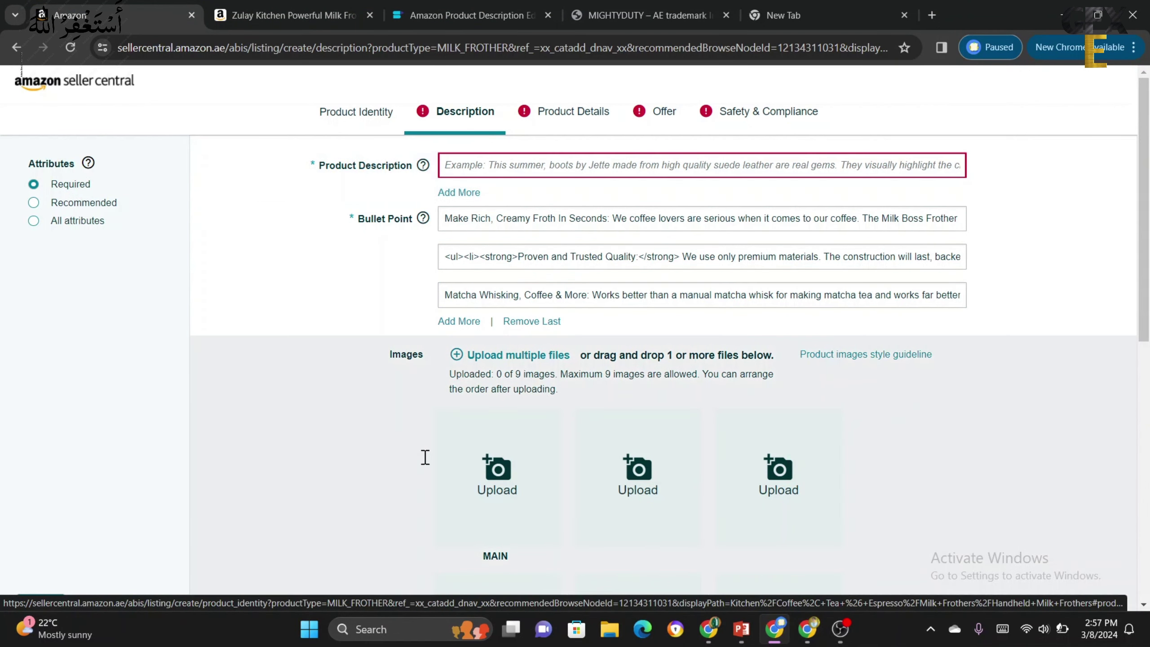
scroll(467, 486, "down", 4)
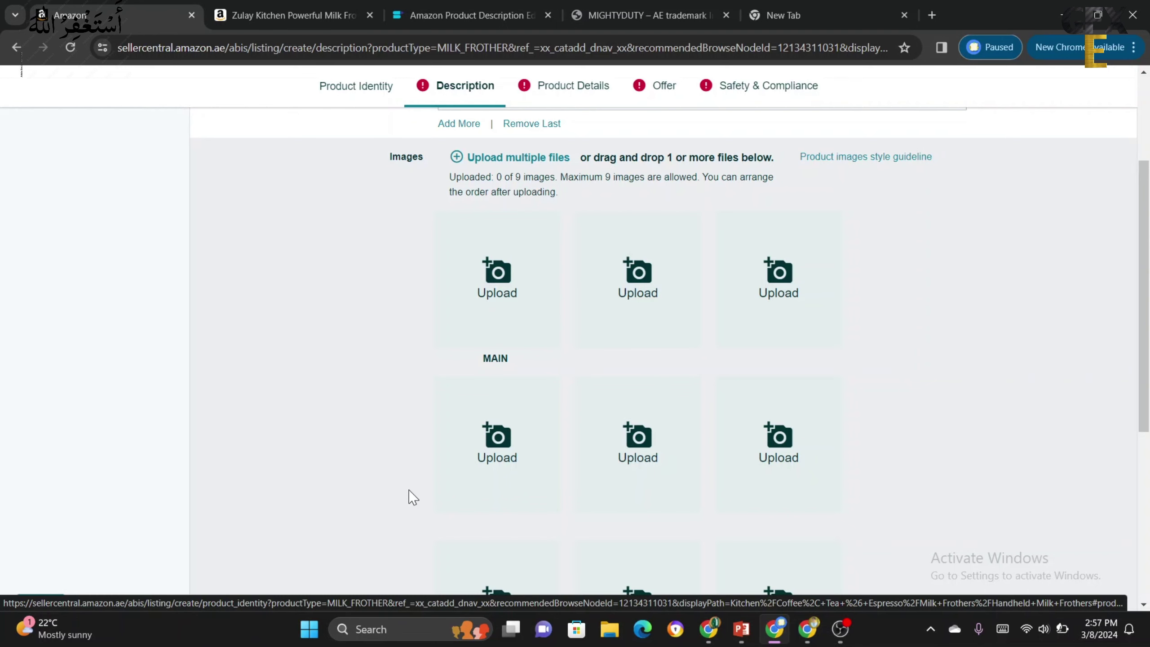
scroll(413, 497, "down", 4)
scroll(413, 497, "up", 5)
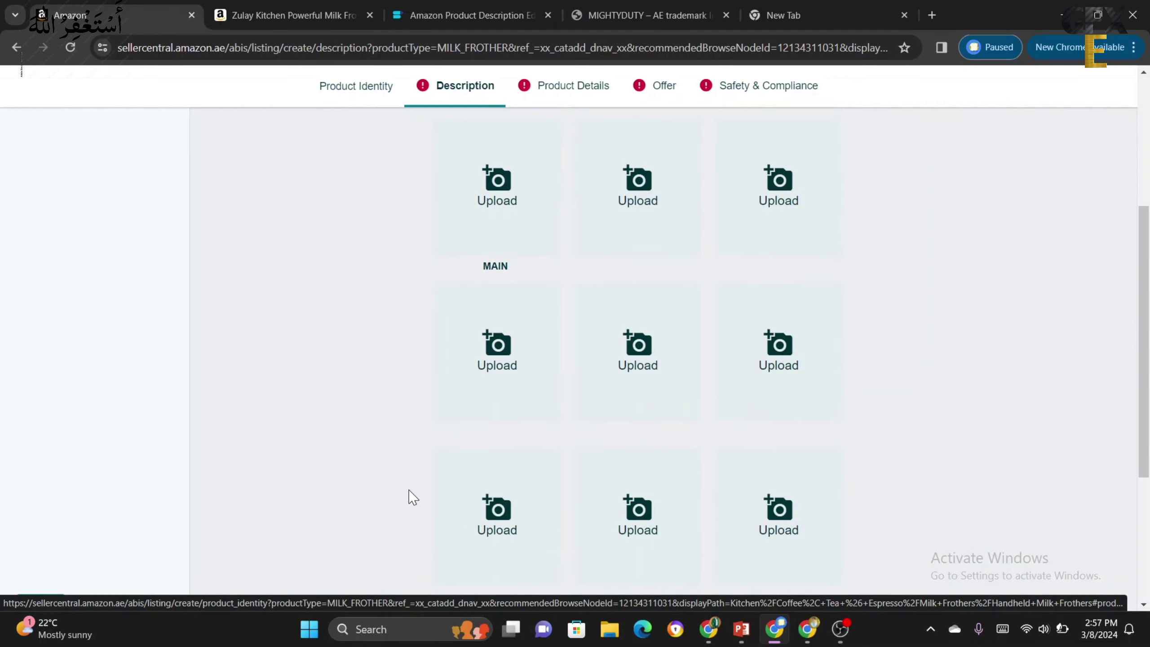
scroll(597, 480, "up", 3)
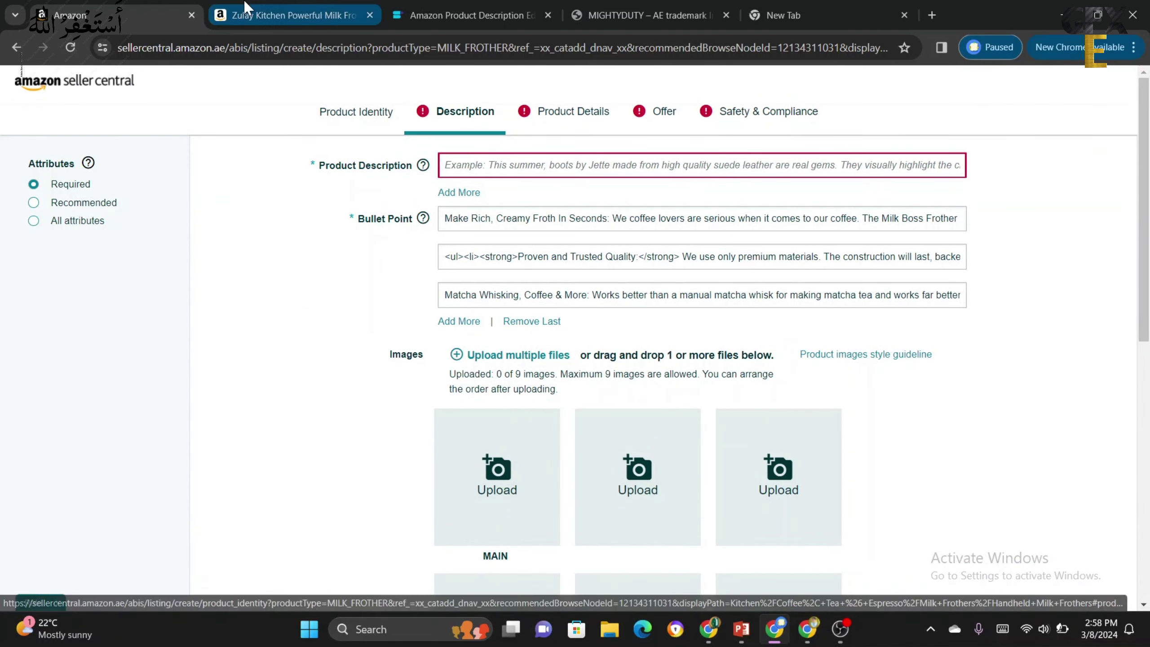
- Return to the Amazon.ae "handheld milk frother" search results and open the Mightyduty Rechargeable Milk Frother 3 Speeds product
left_click(246, 9)
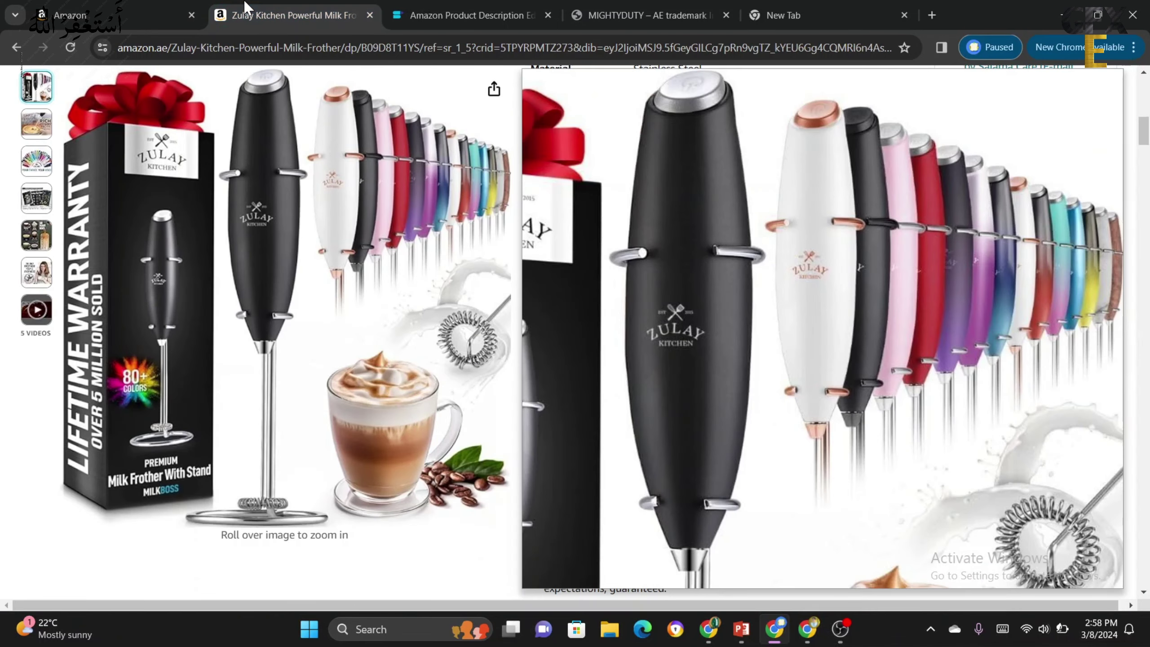
left_click(10, 50)
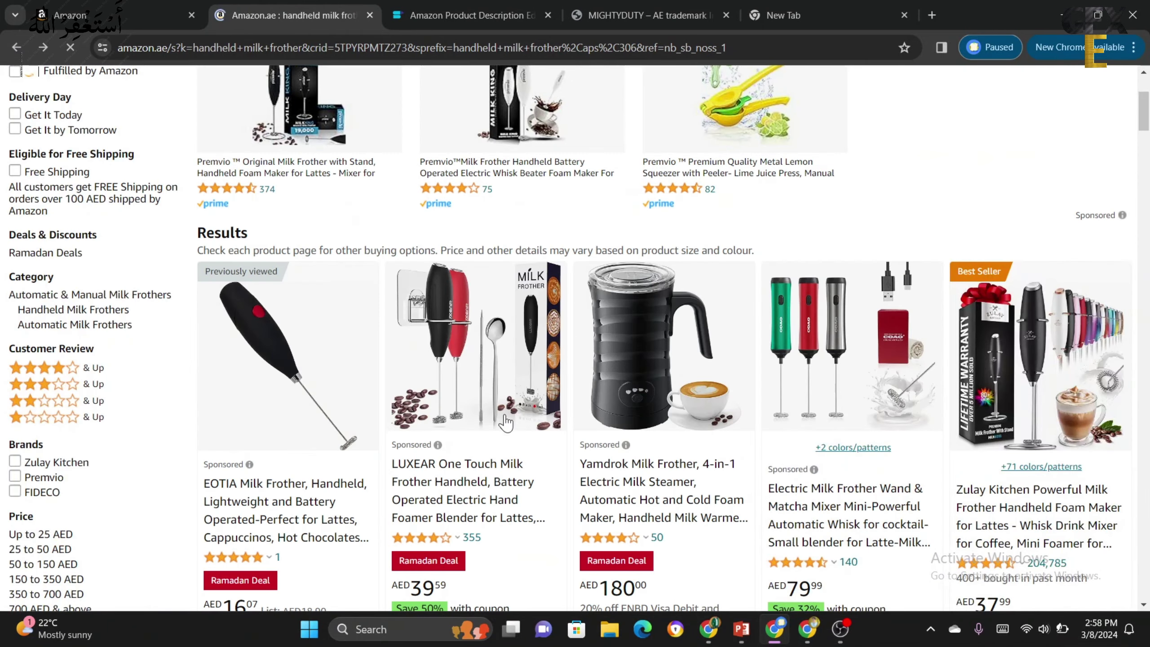
scroll(506, 422, "down", 10)
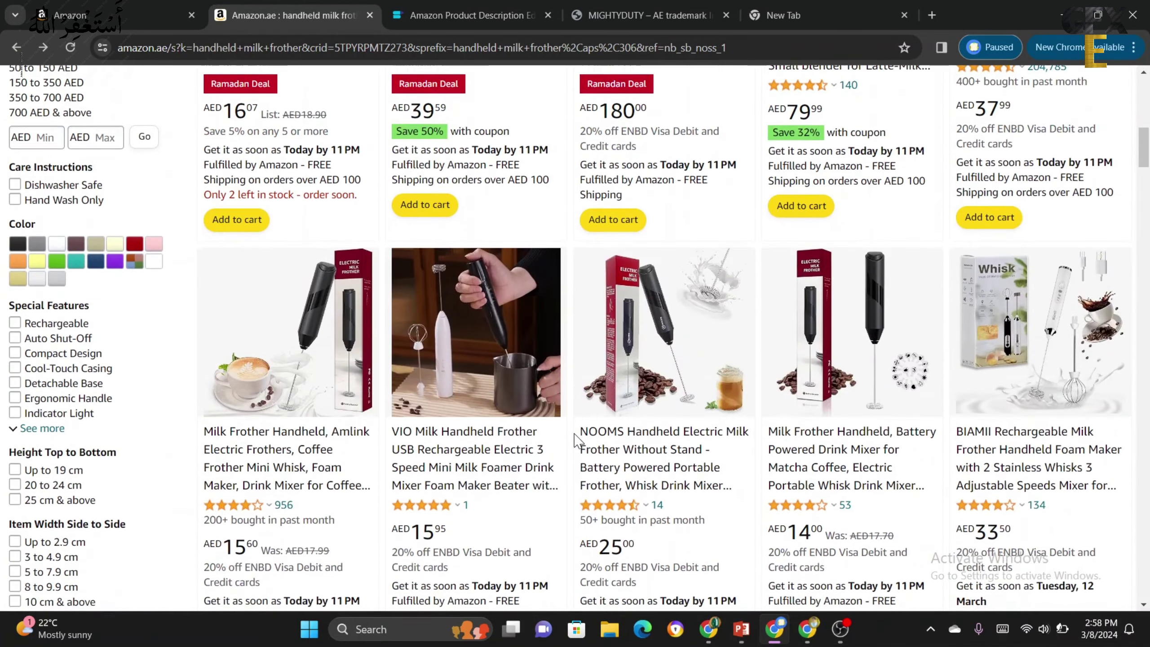
scroll(577, 439, "down", 20)
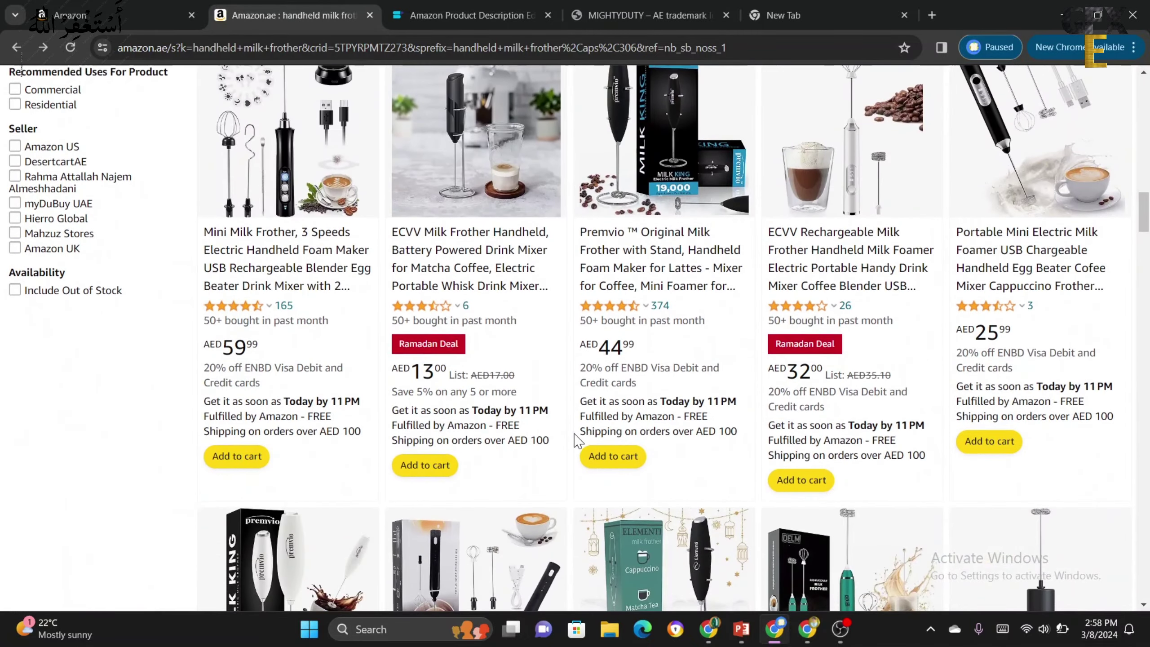
scroll(578, 439, "up", 3)
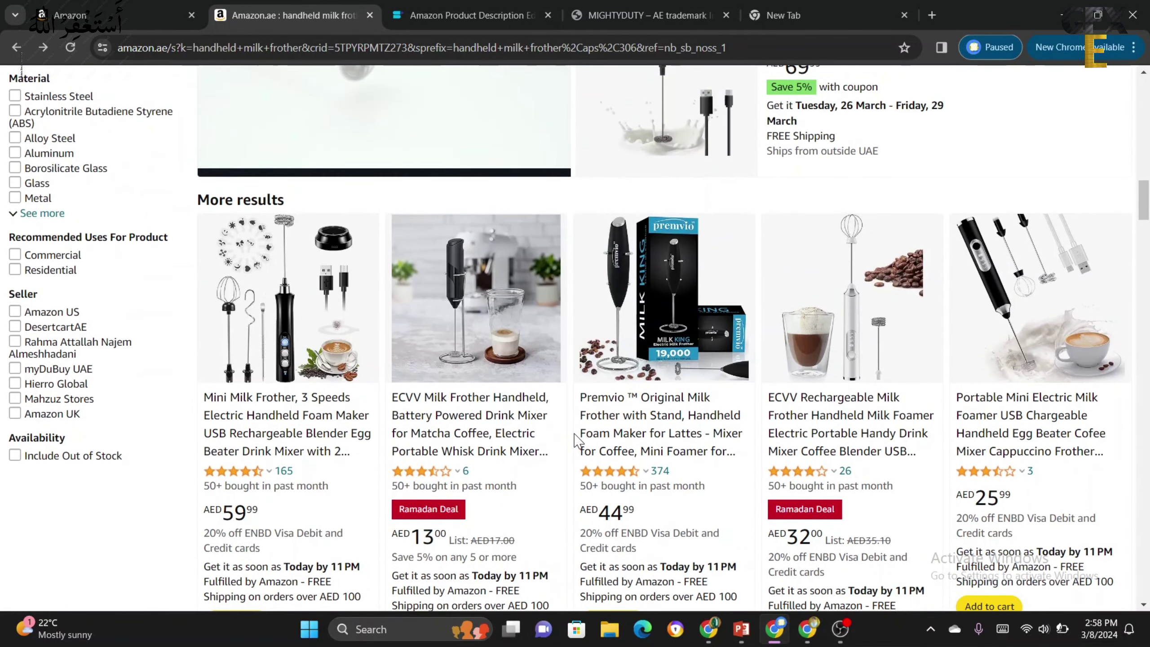
scroll(577, 439, "down", 16)
scroll(577, 439, "up", 5)
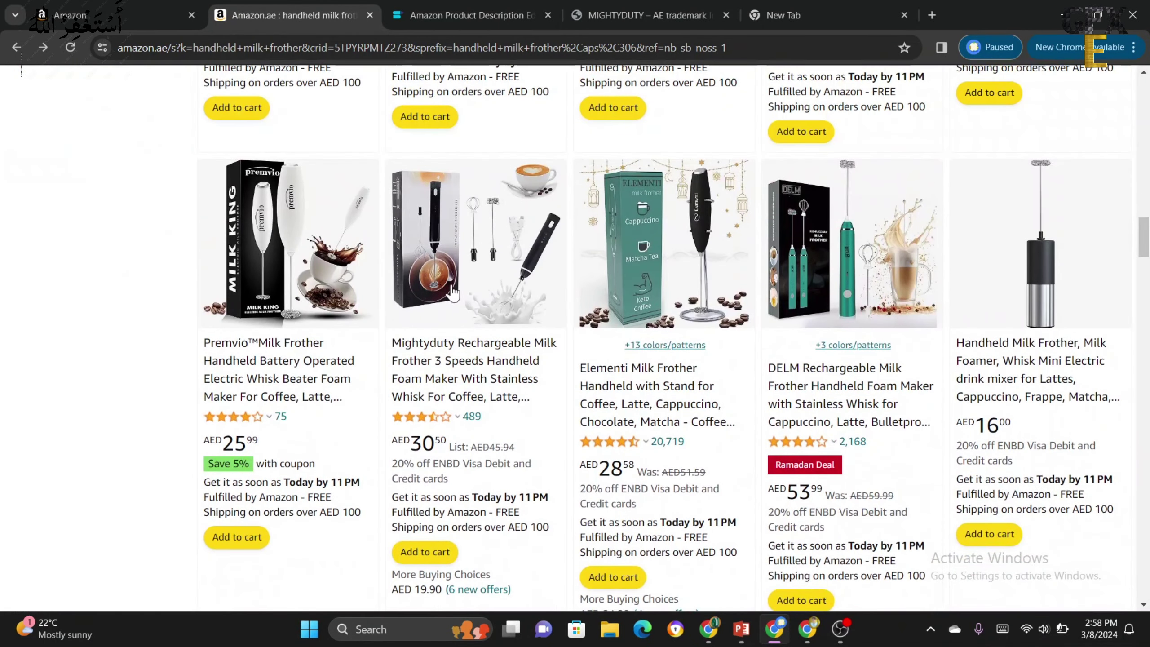
left_click(452, 292)
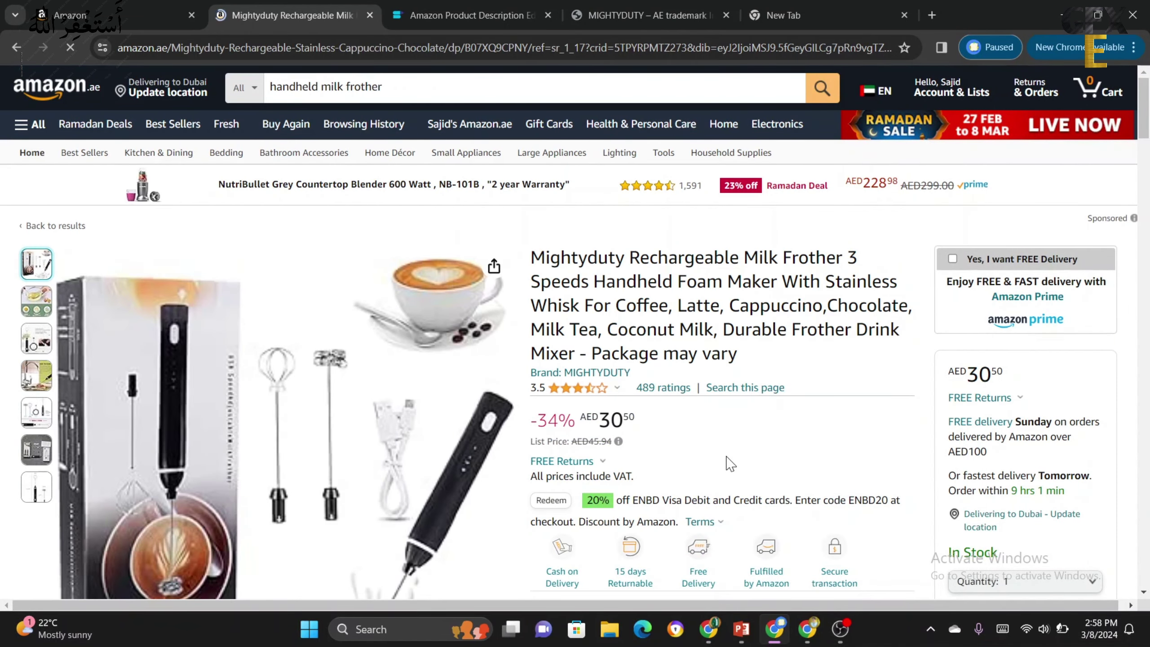
- Copy the full product description paragraph starting with "Material: abs material non slip handle" from the Mightyduty product page
scroll(726, 462, "down", 15)
scroll(729, 462, "down", 15)
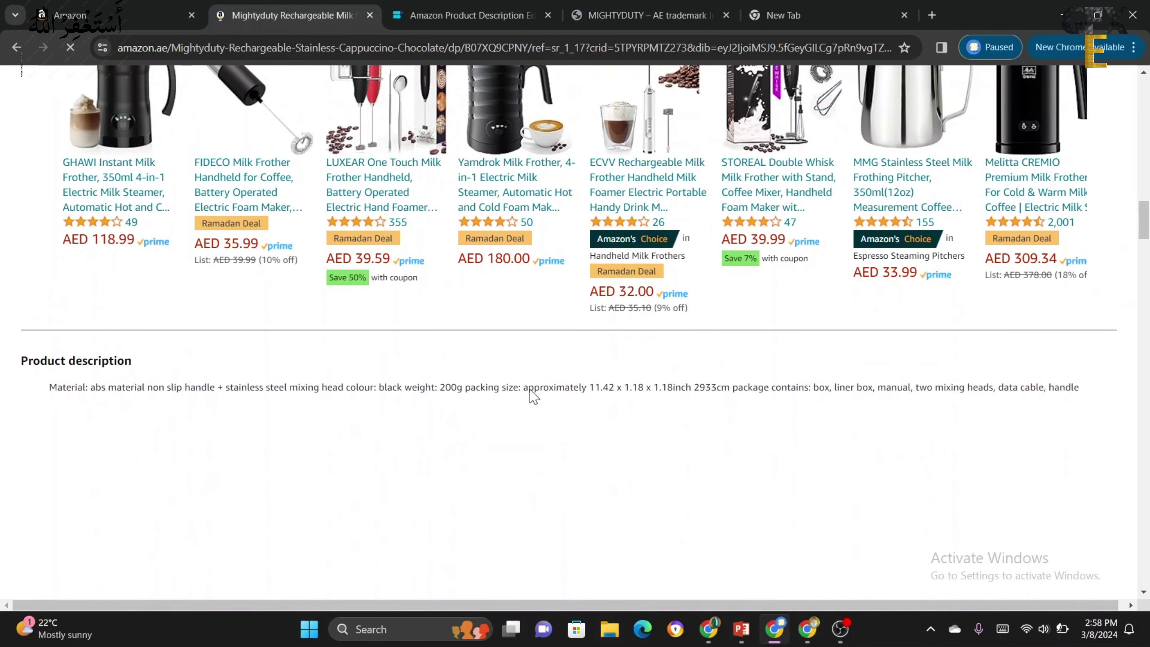
triple_click(547, 389)
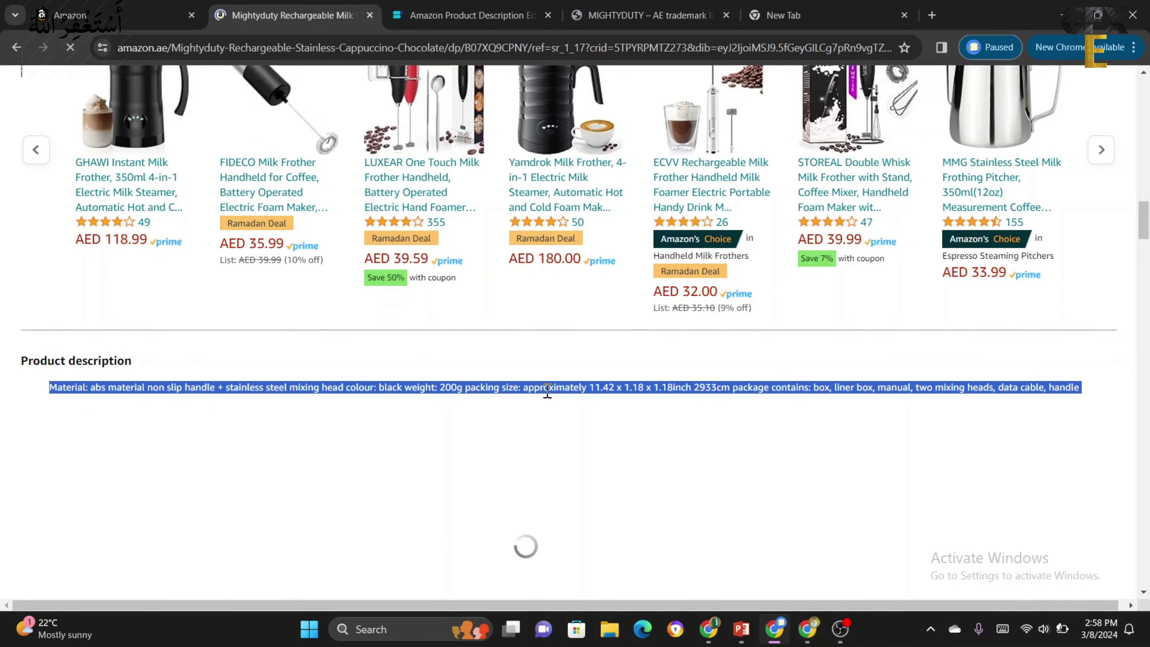
right_click(547, 392)
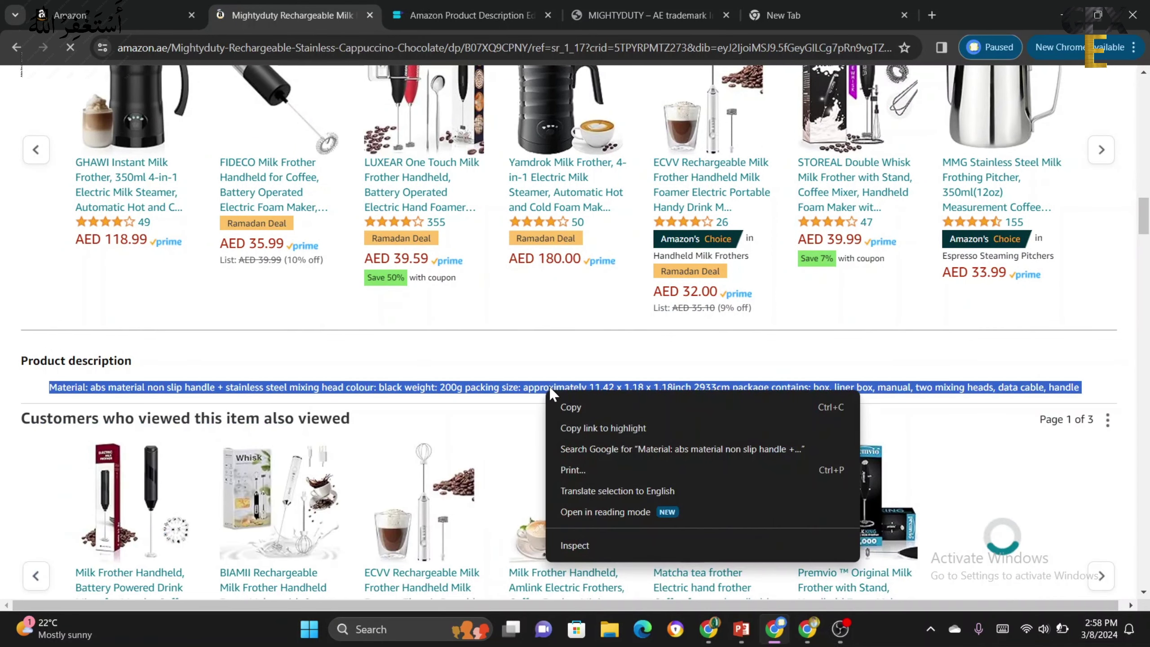
left_click(581, 400)
- Paste the copied Mightyduty description into the Product Description field of the Seller Central listing
left_click(56, 7)
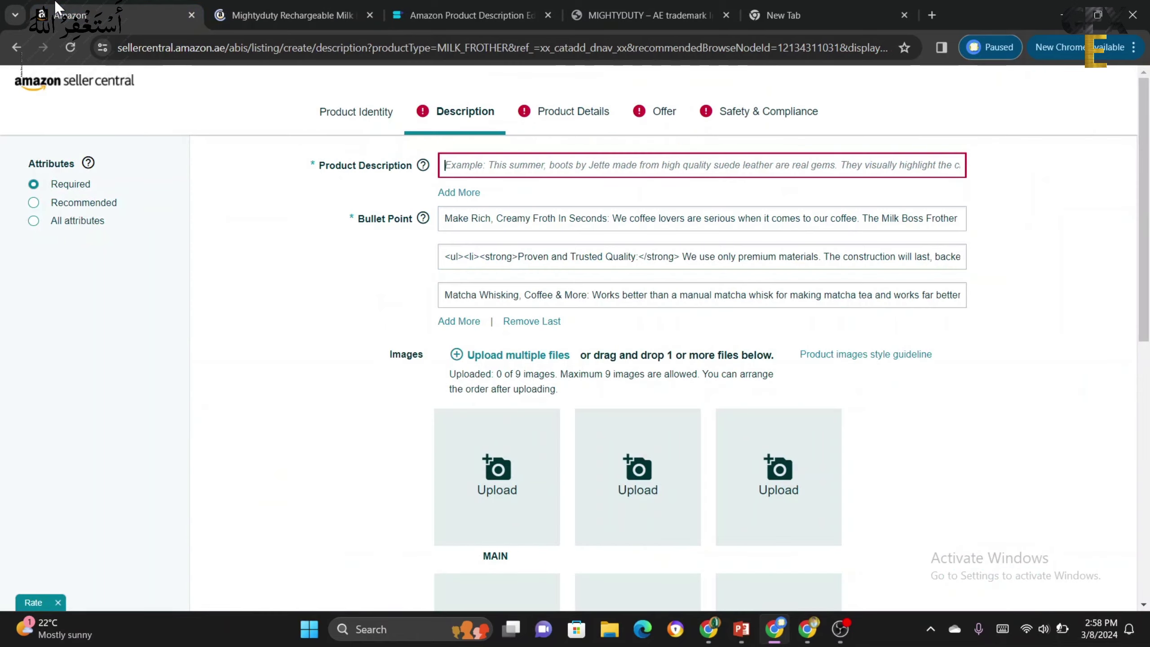
right_click(505, 158)
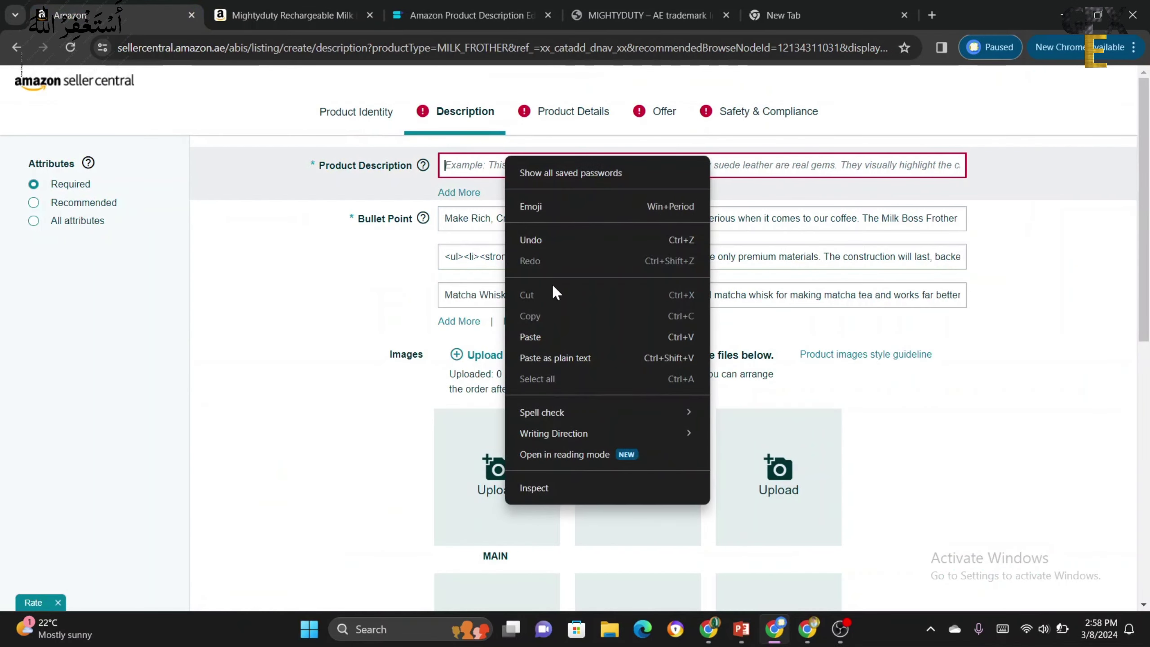
left_click(554, 337)
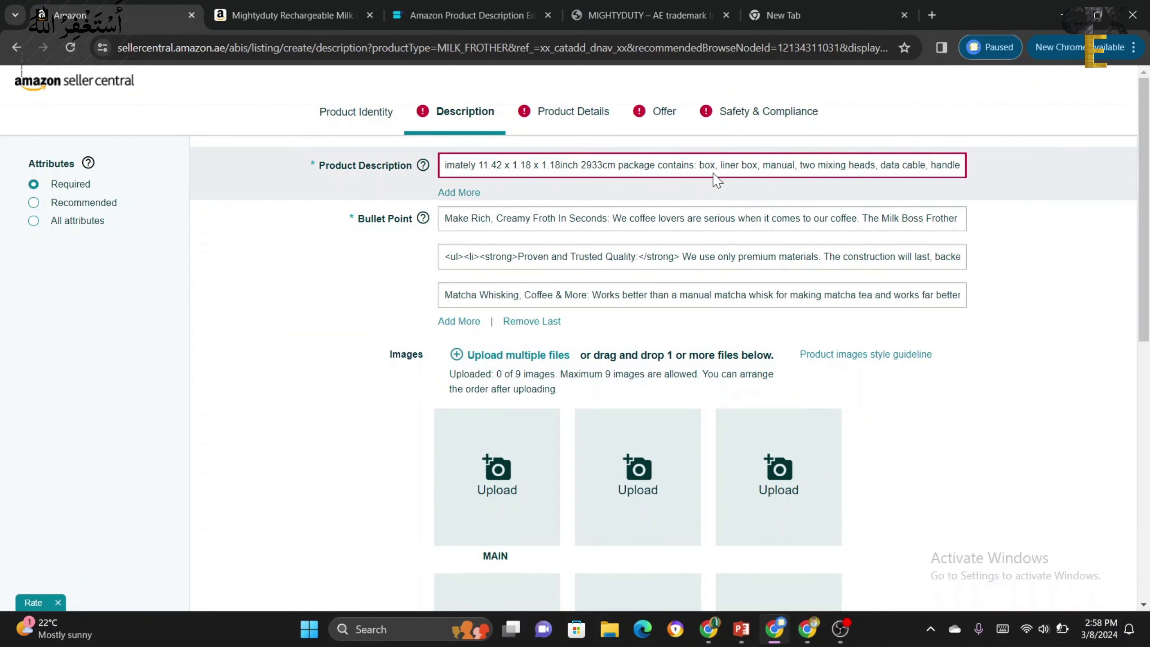
scroll(744, 160, "left", 2)
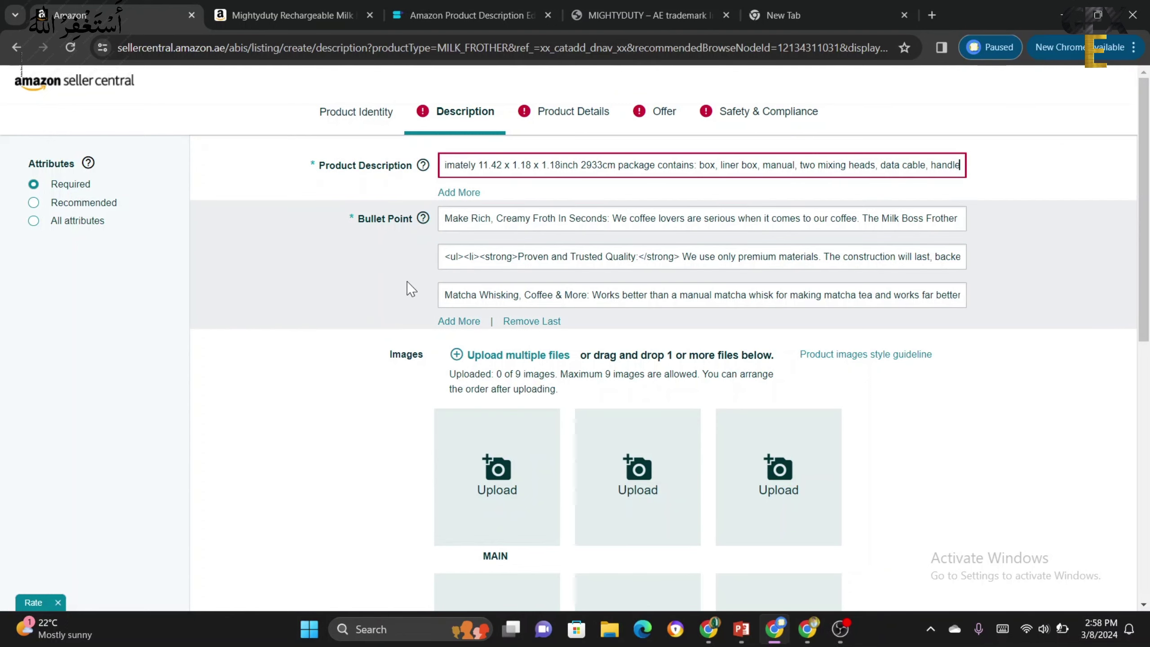
scroll(411, 289, "down", 8)
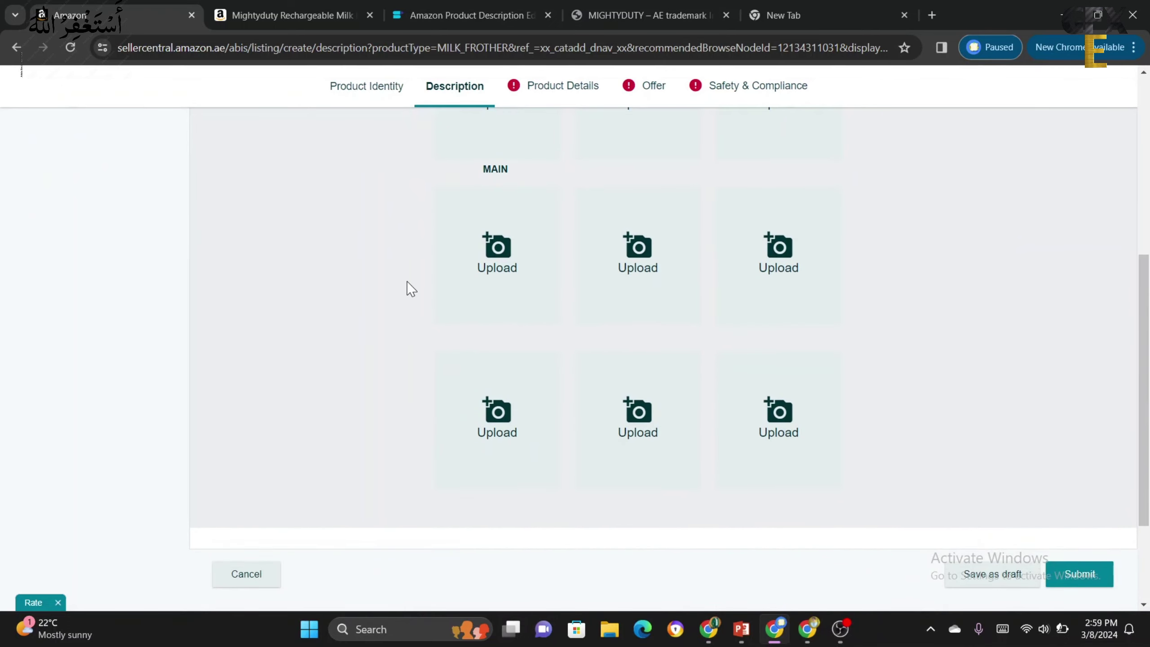
scroll(411, 289, "up", 7)
scroll(411, 288, "down", 2)
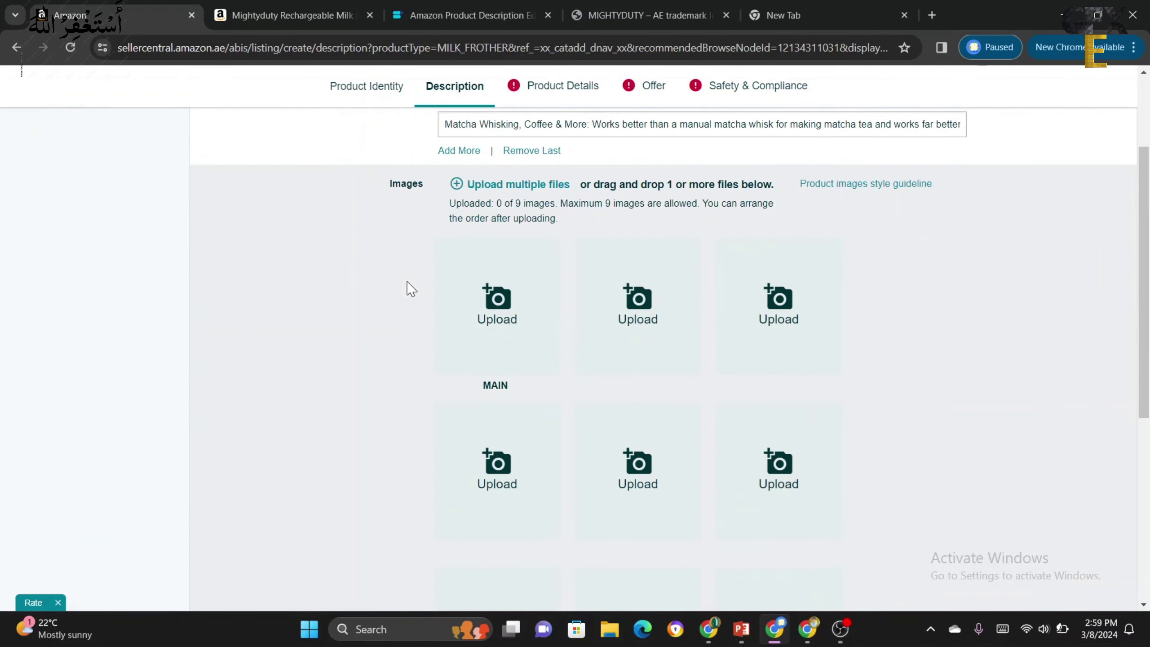
scroll(410, 288, "up", 3)
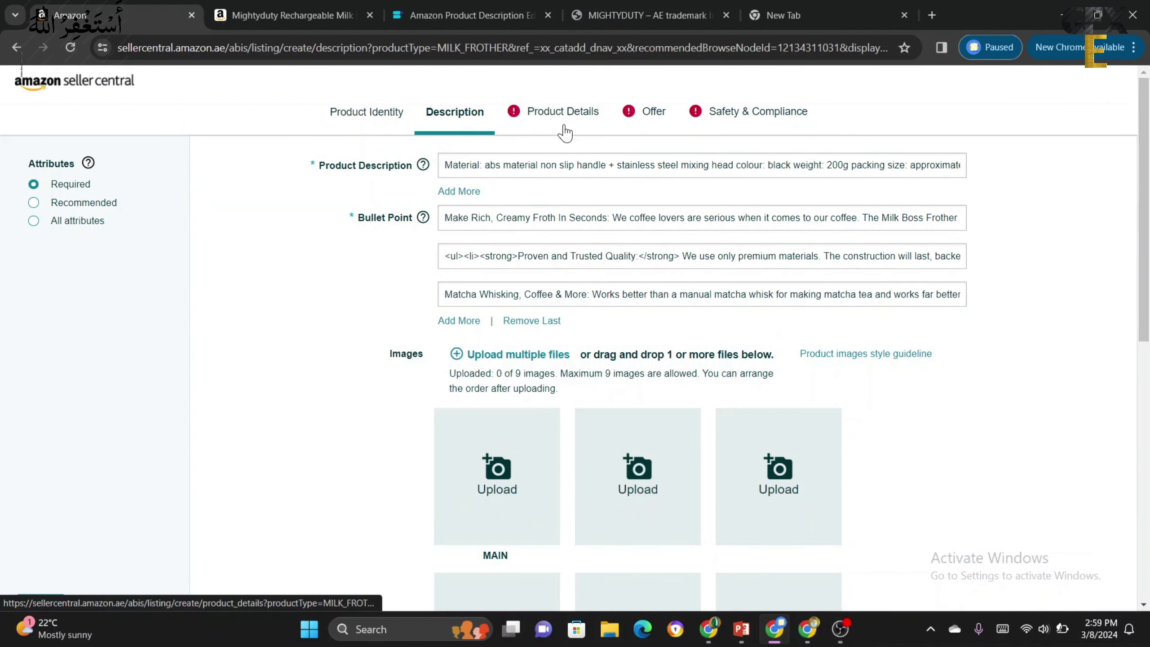
- Open the listing's Product Details page and set the Model Number to AMK and the Model Name to MILK FROTHER
left_click(564, 126)
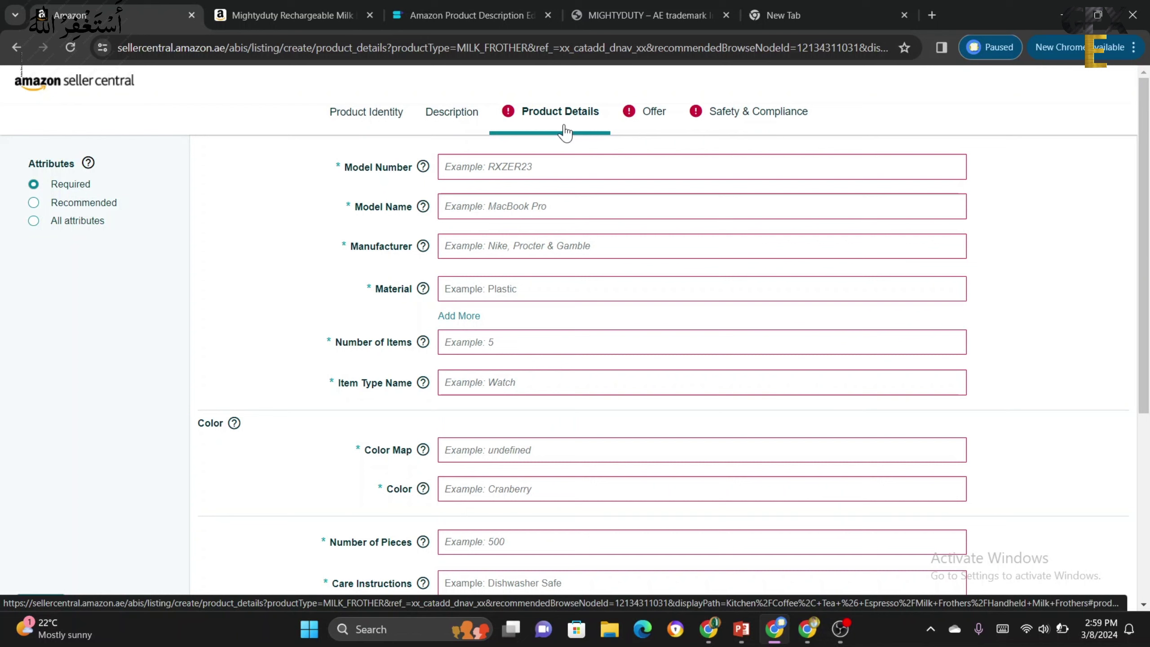
left_click(491, 168)
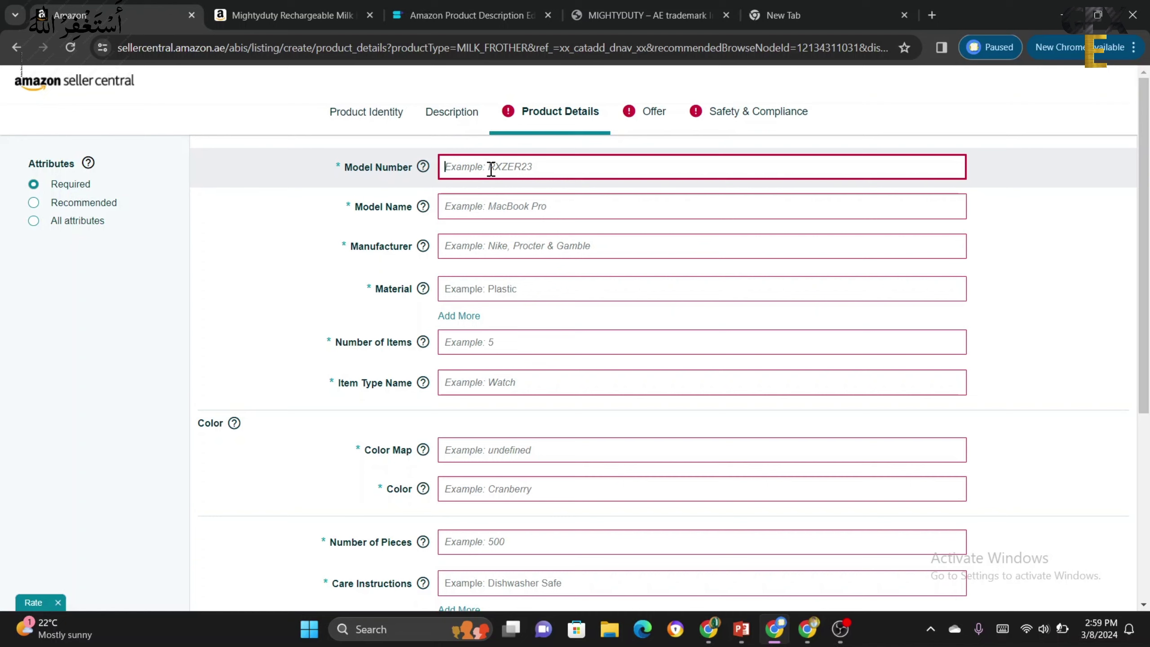
type("AMK")
left_click(474, 207)
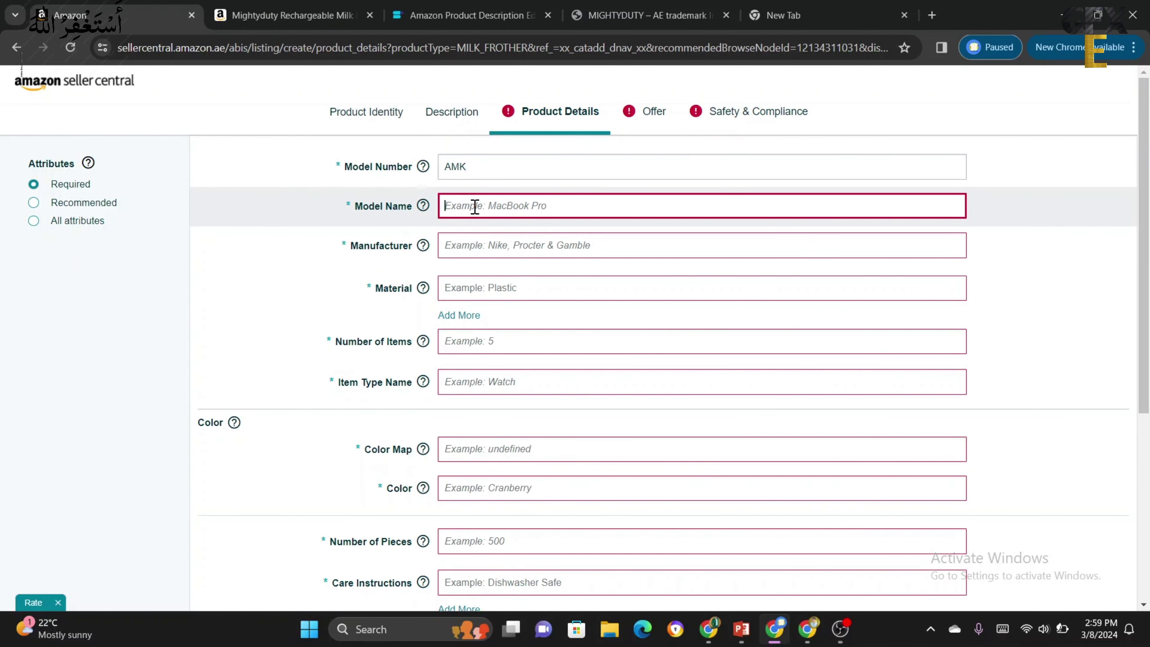
type("MILK FROTHER")
- Set the Manufacturer to AMK and choose Aluminum as the Material
left_click(470, 247)
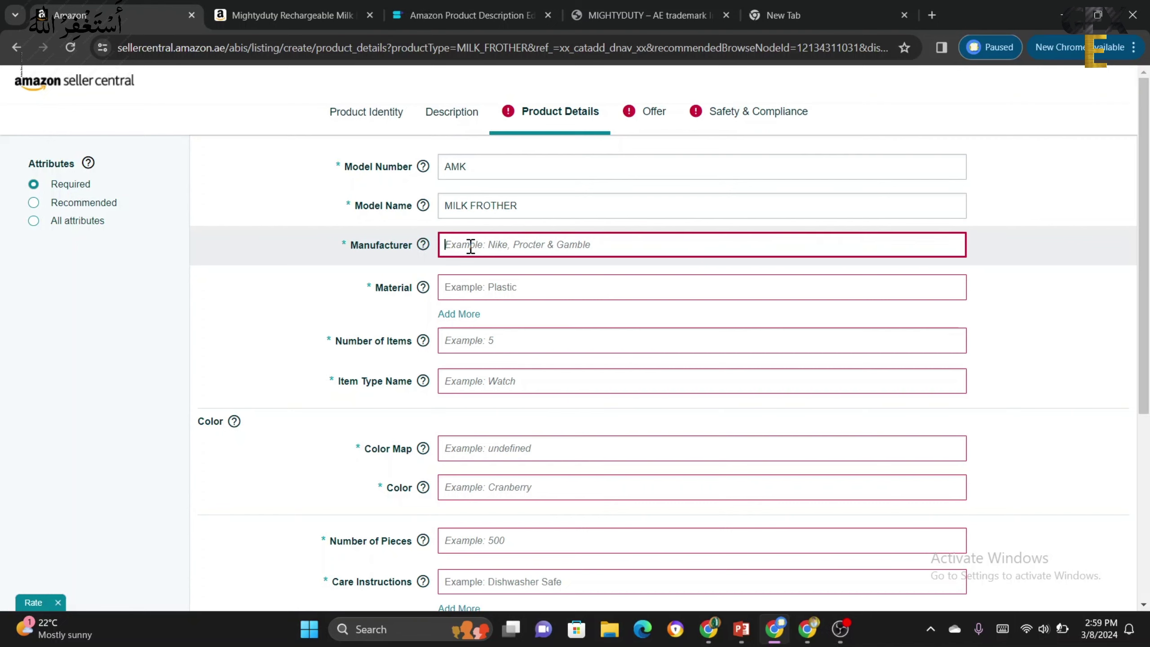
type("AMK")
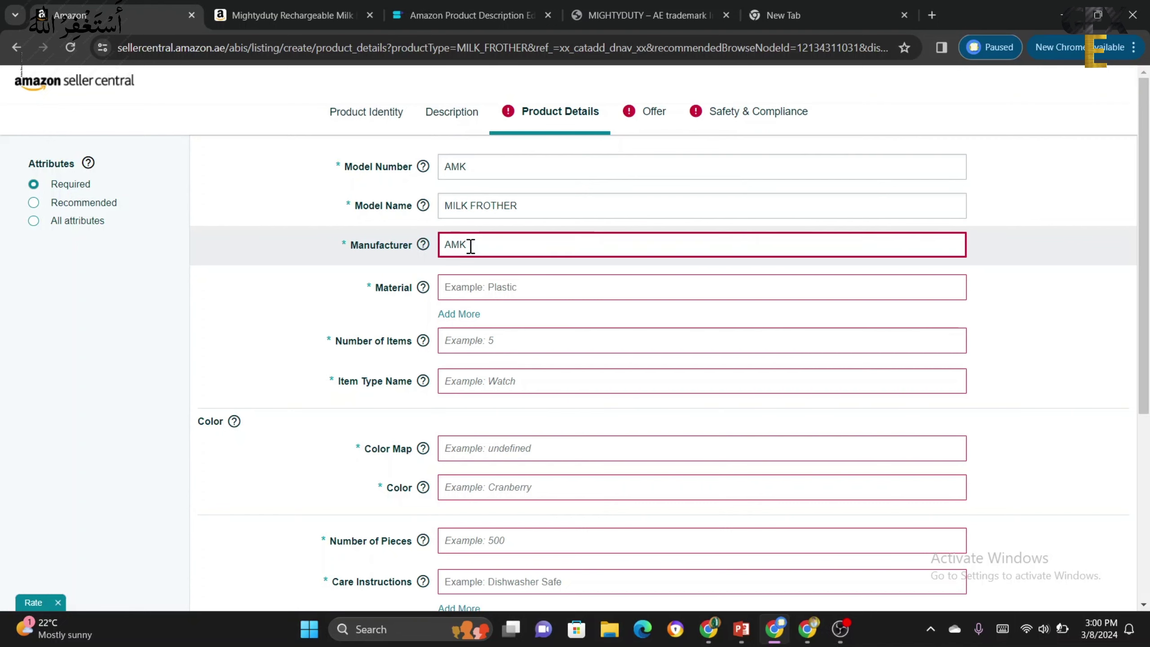
left_click(480, 287)
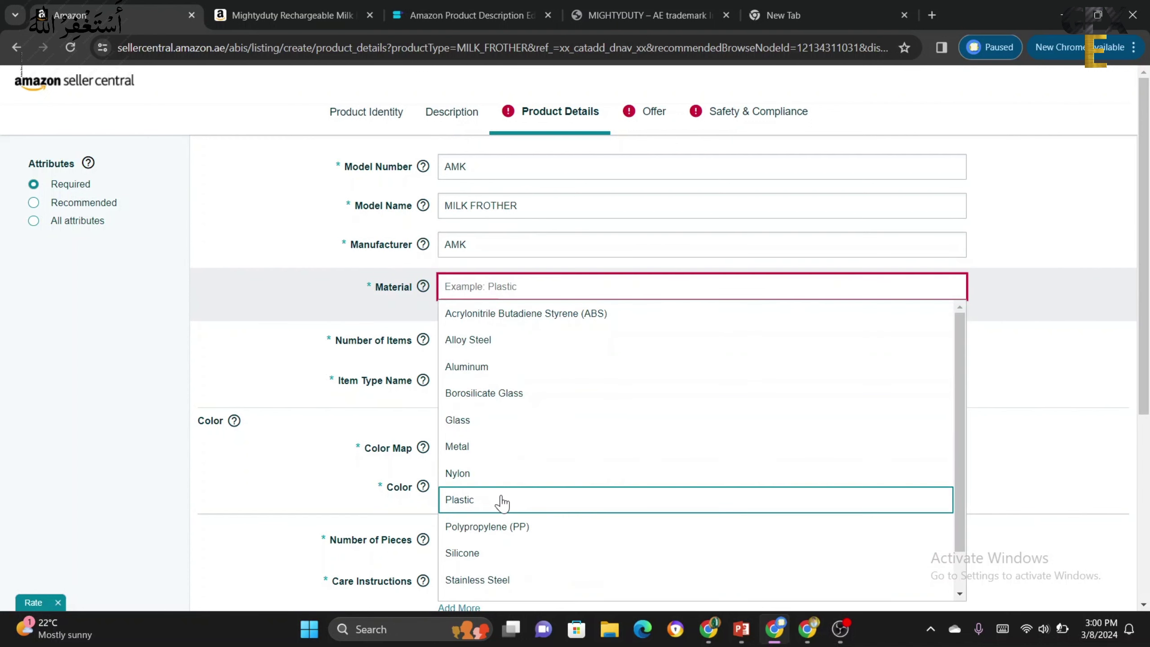
scroll(504, 503, "down", 1)
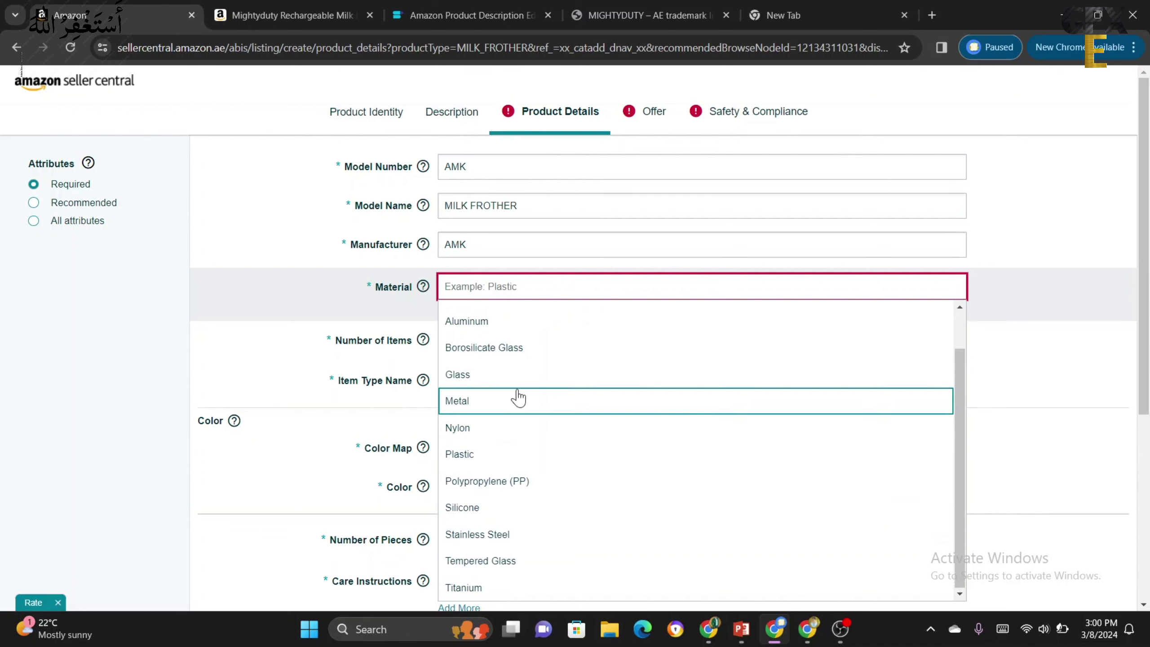
scroll(519, 397, "up", 1)
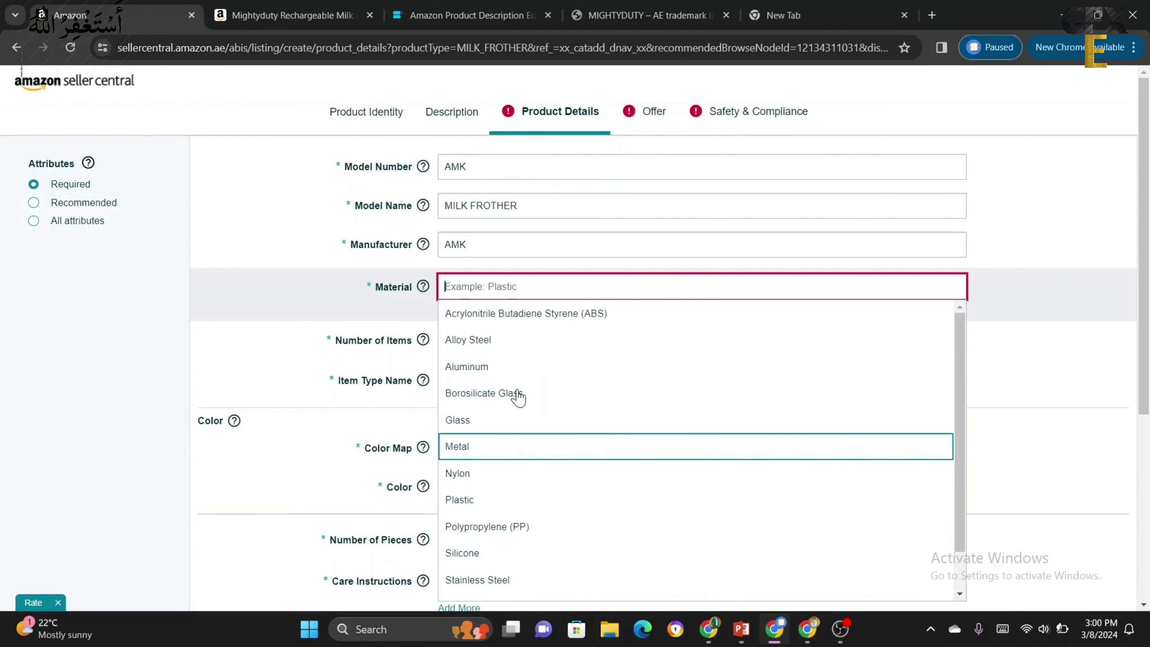
left_click(479, 370)
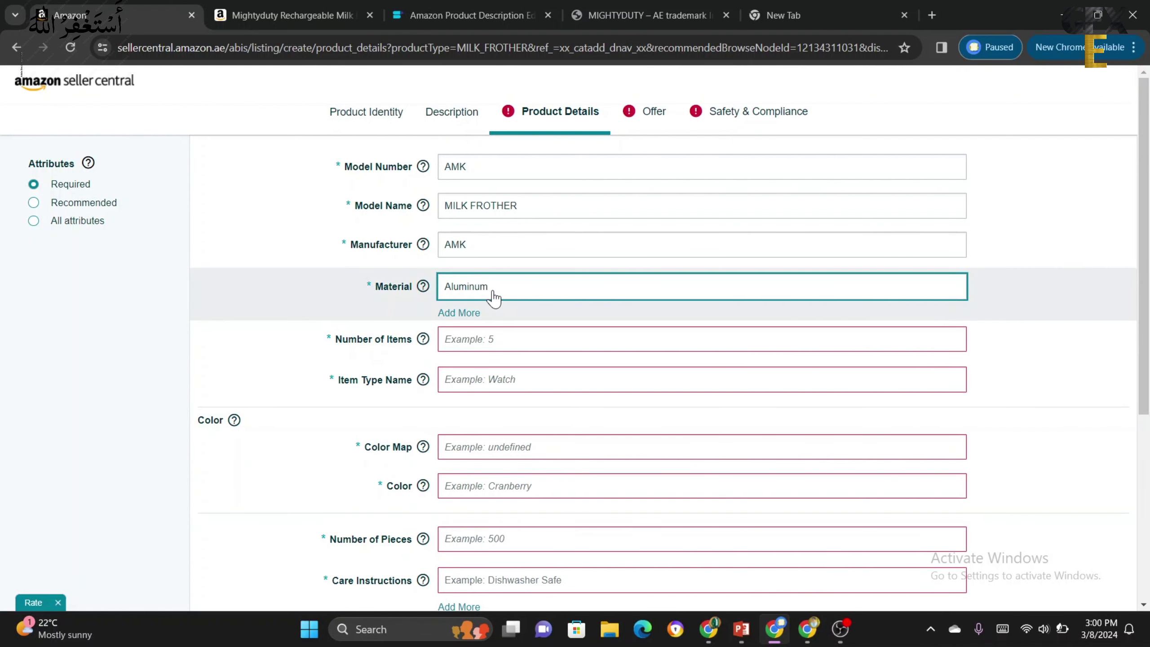
- Set the Number of Items to 3 and the Item Type Name to MILK FROTHER
left_click(472, 340)
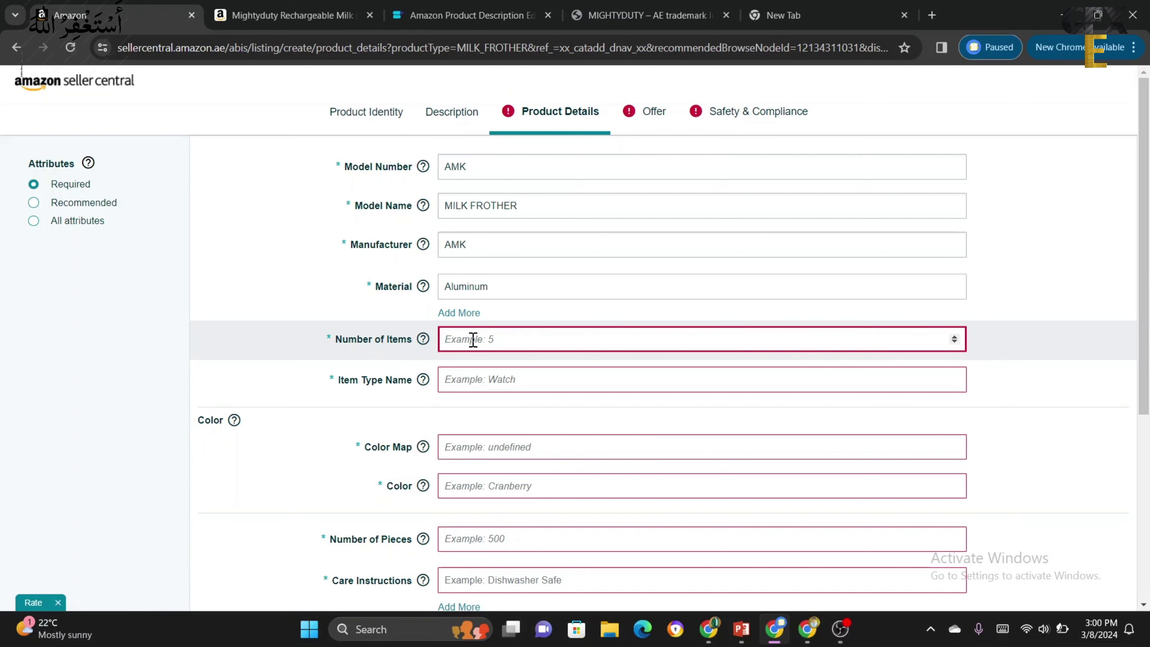
type("3")
scroll(473, 339, "down", 3)
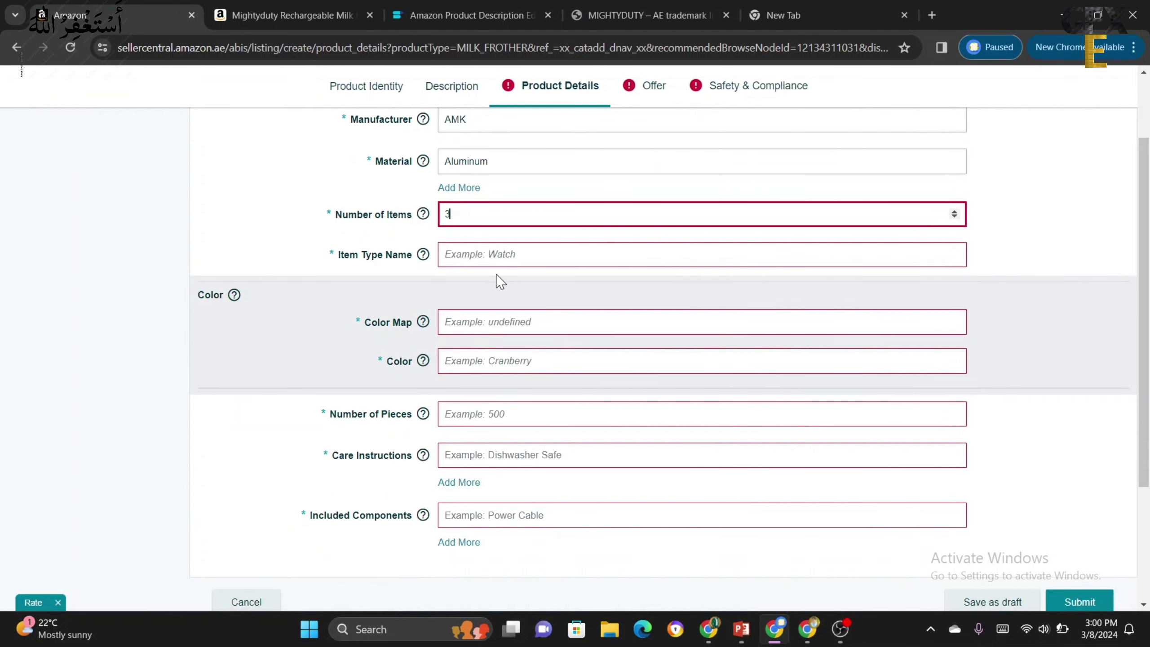
left_click(496, 254)
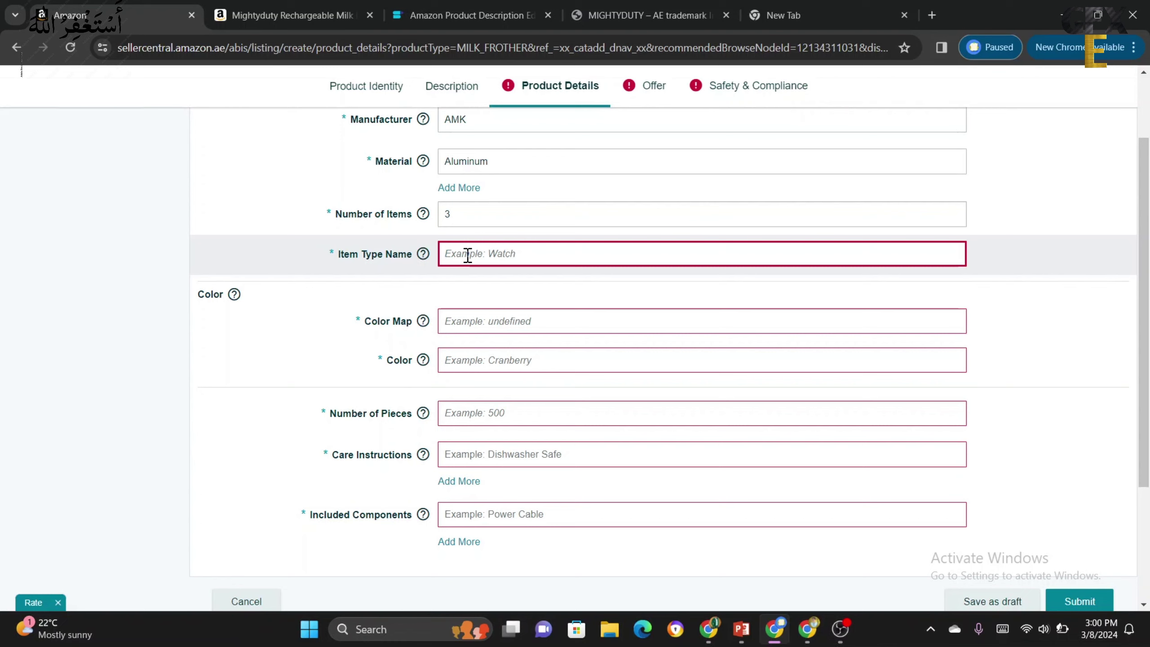
type("MILK FRO")
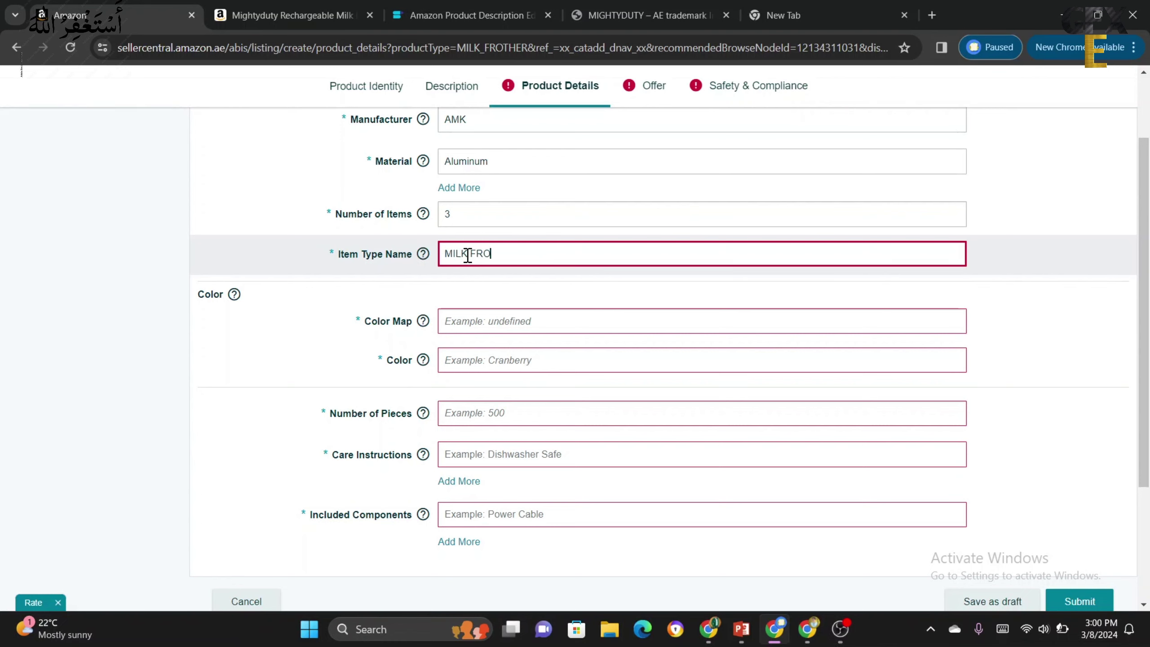
type("THER")
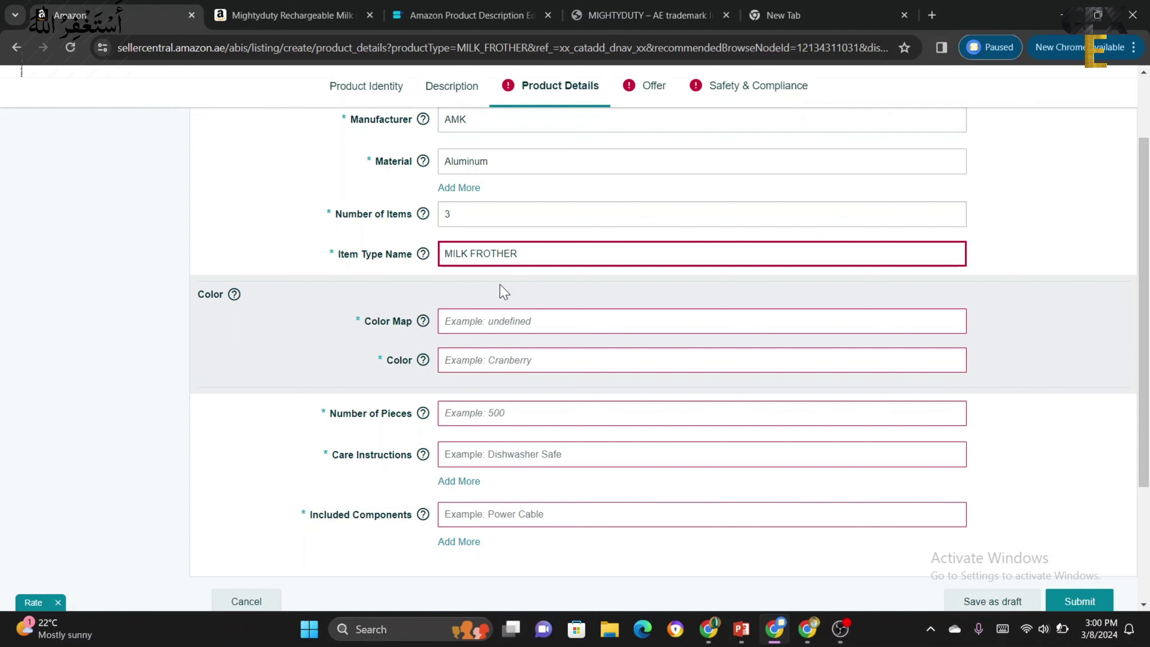
- Leave Color Map empty, set the Color to RED and enter 1 as the Number of Pieces
scroll(503, 289, "down", 1)
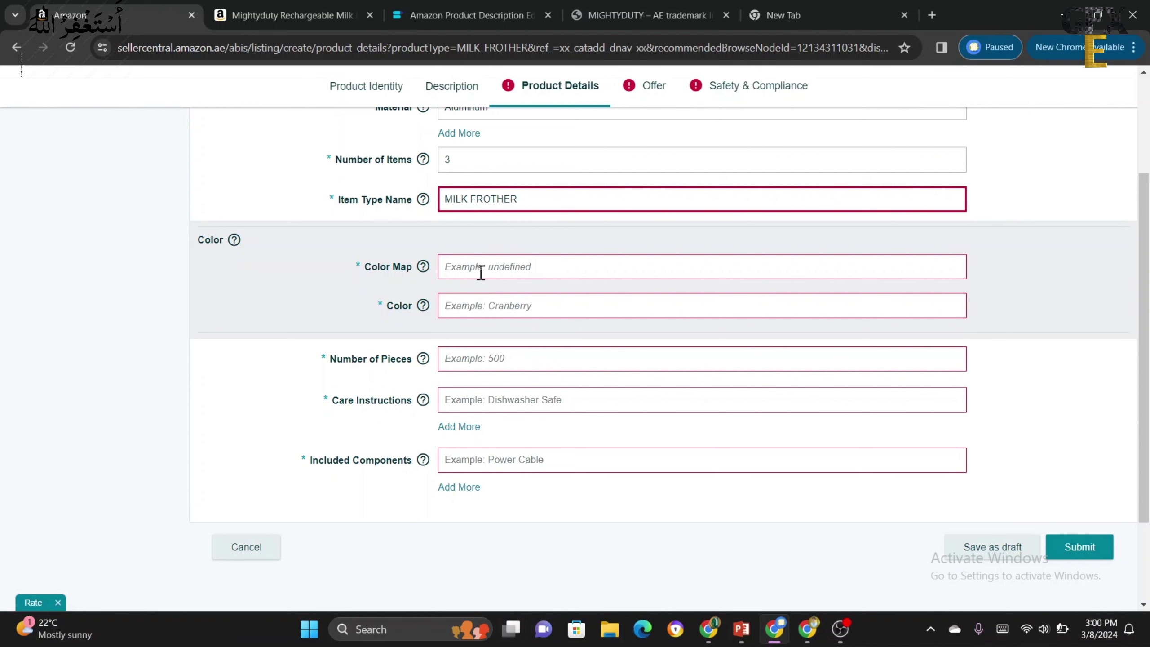
left_click(482, 268)
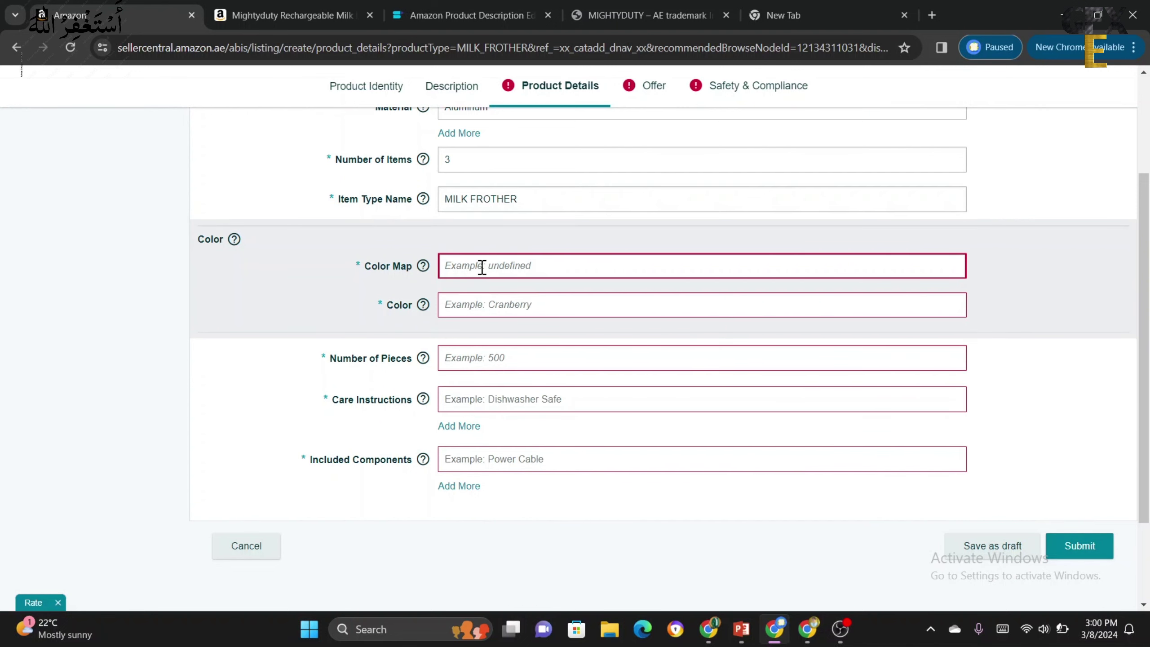
left_click(485, 302)
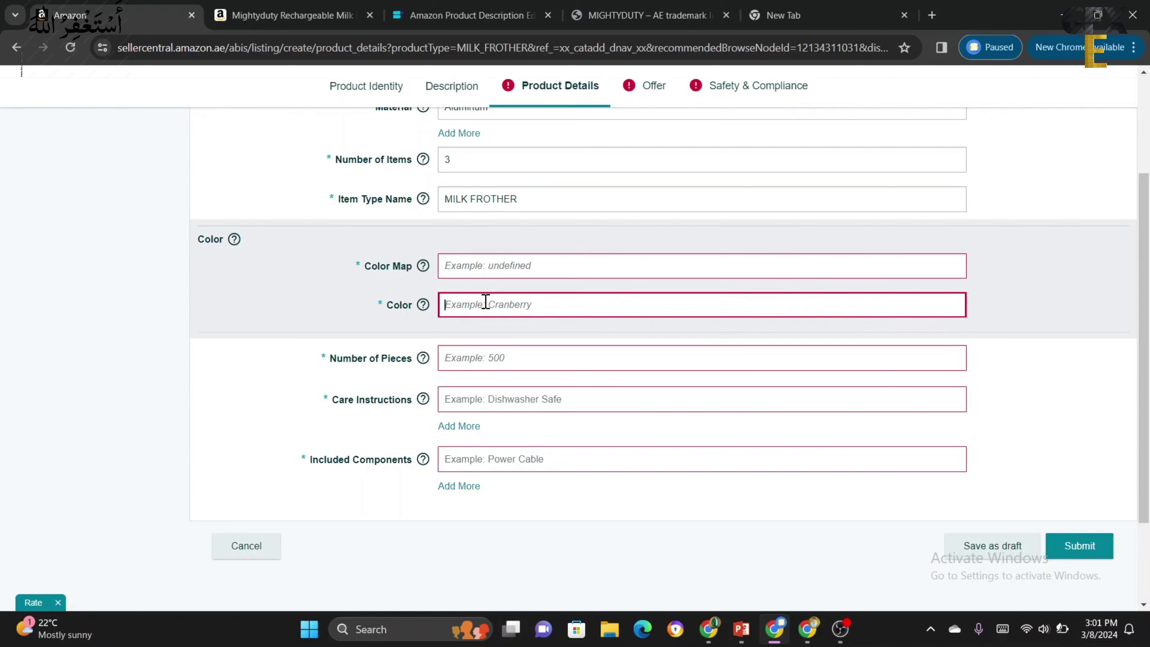
type("RED")
scroll(485, 302, "down", 2)
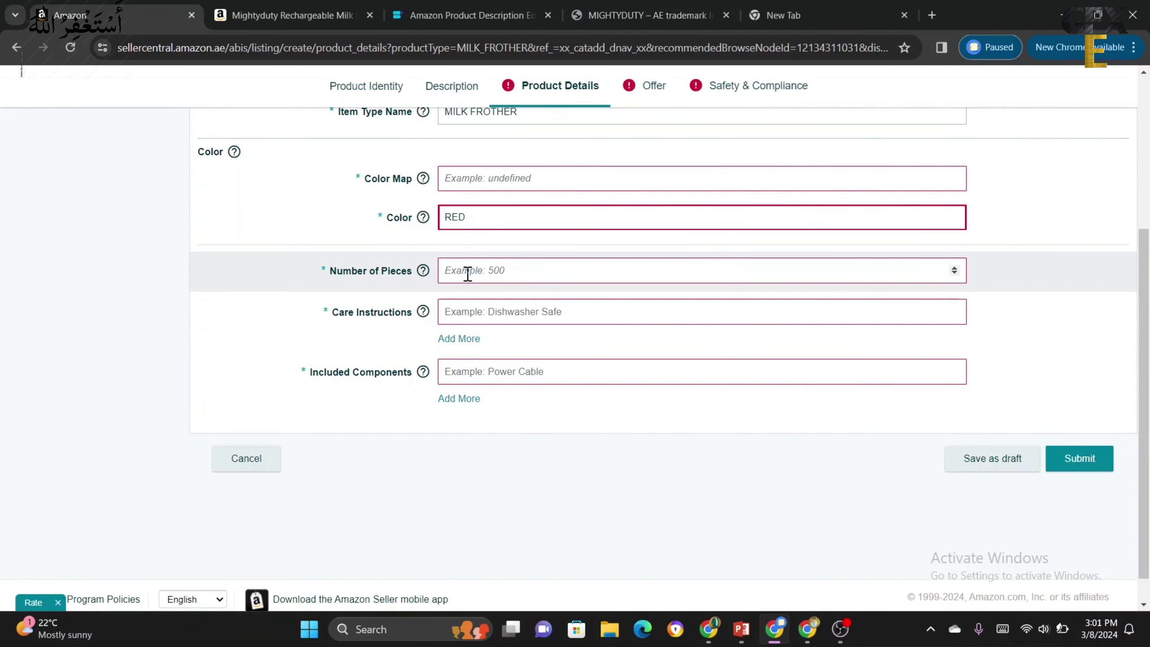
left_click(467, 272)
left_click(467, 281)
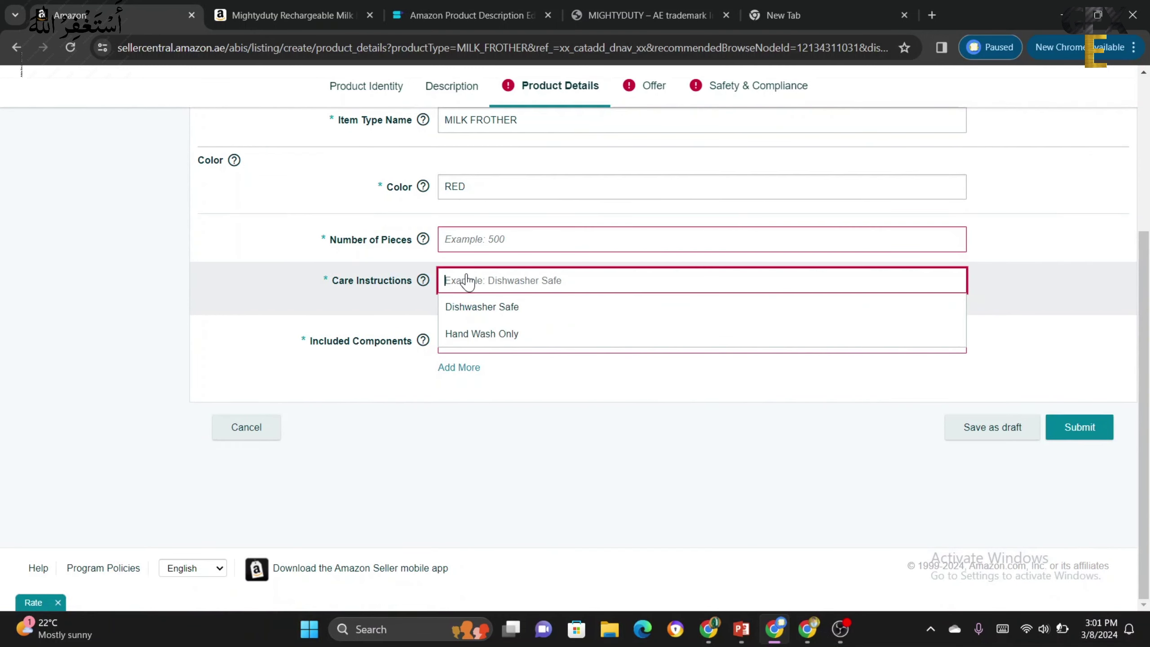
left_click(482, 239)
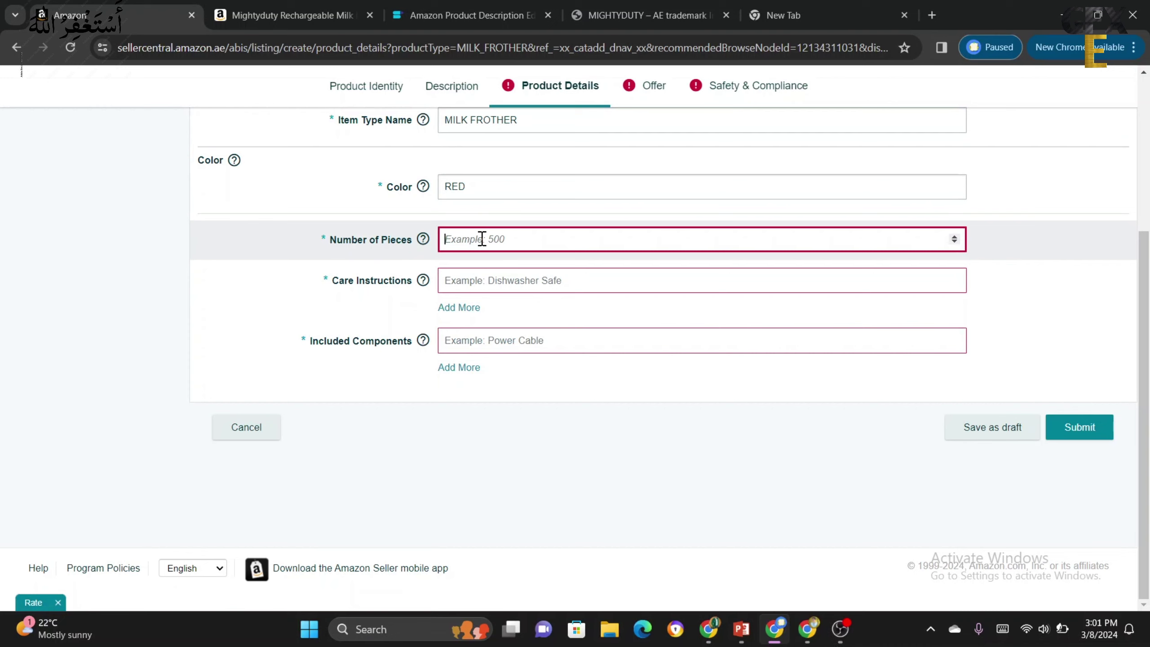
type("1")
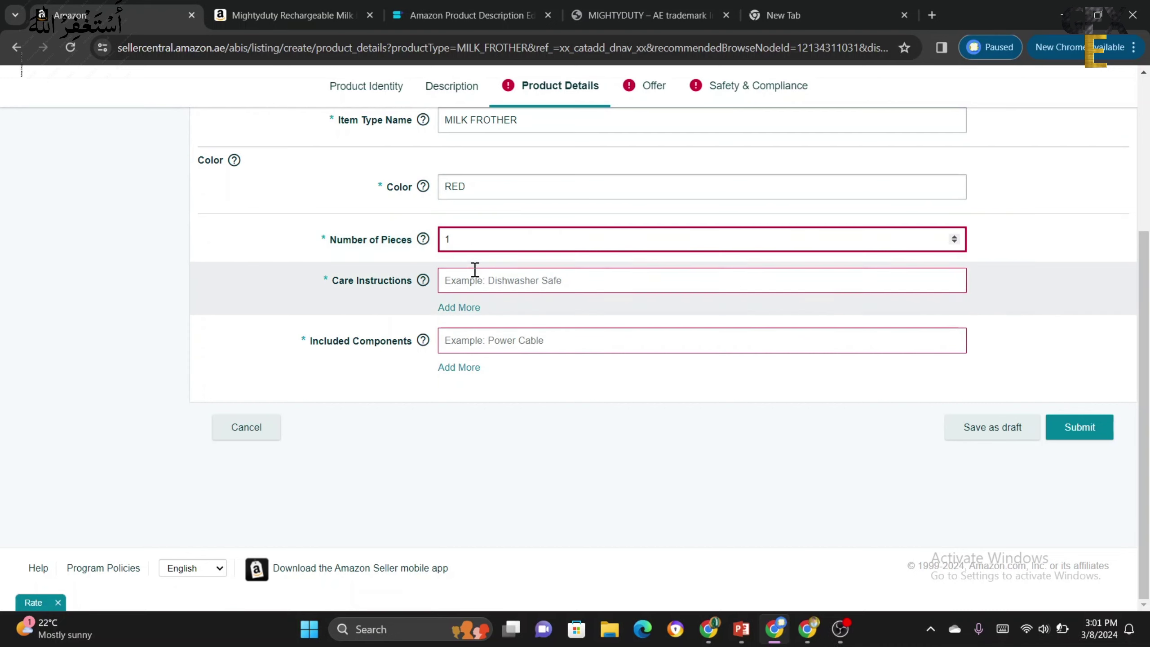
- Choose Hand Wash Only for Care Instructions and Battery for Included Components
left_click(487, 289)
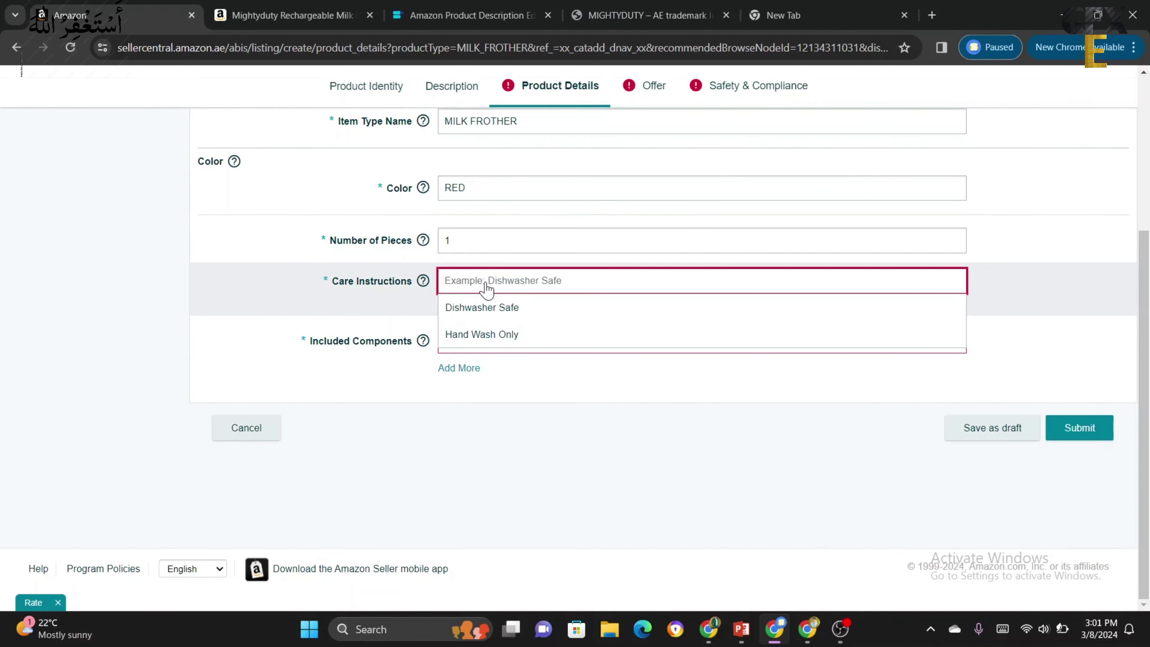
left_click(498, 335)
left_click(498, 334)
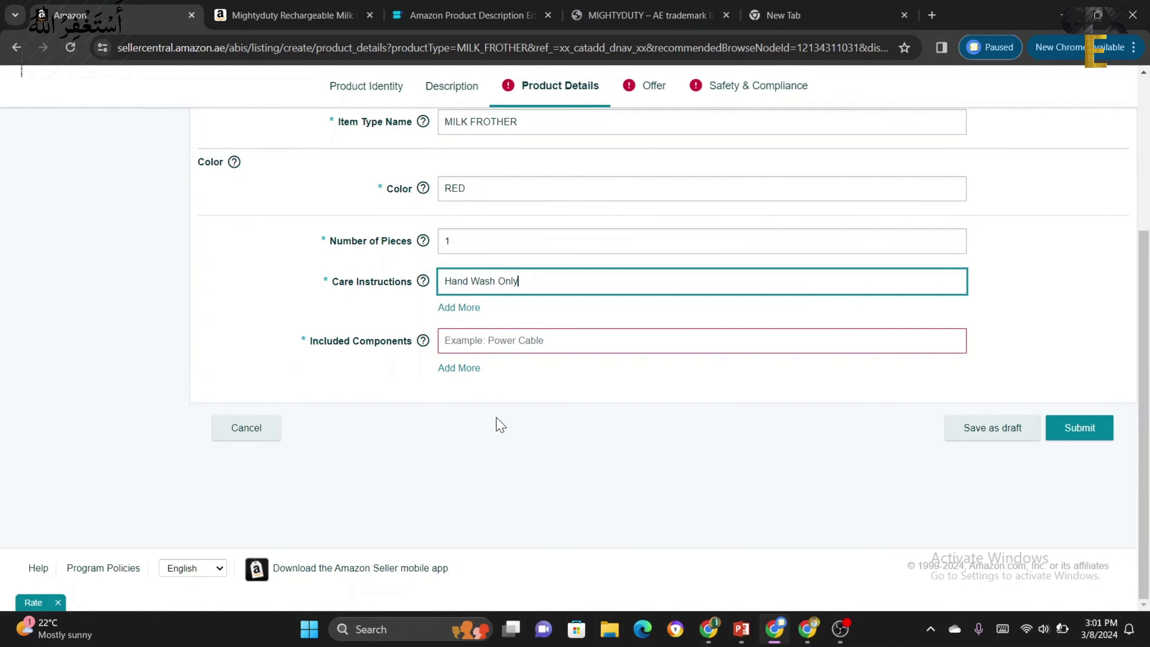
left_click(498, 346)
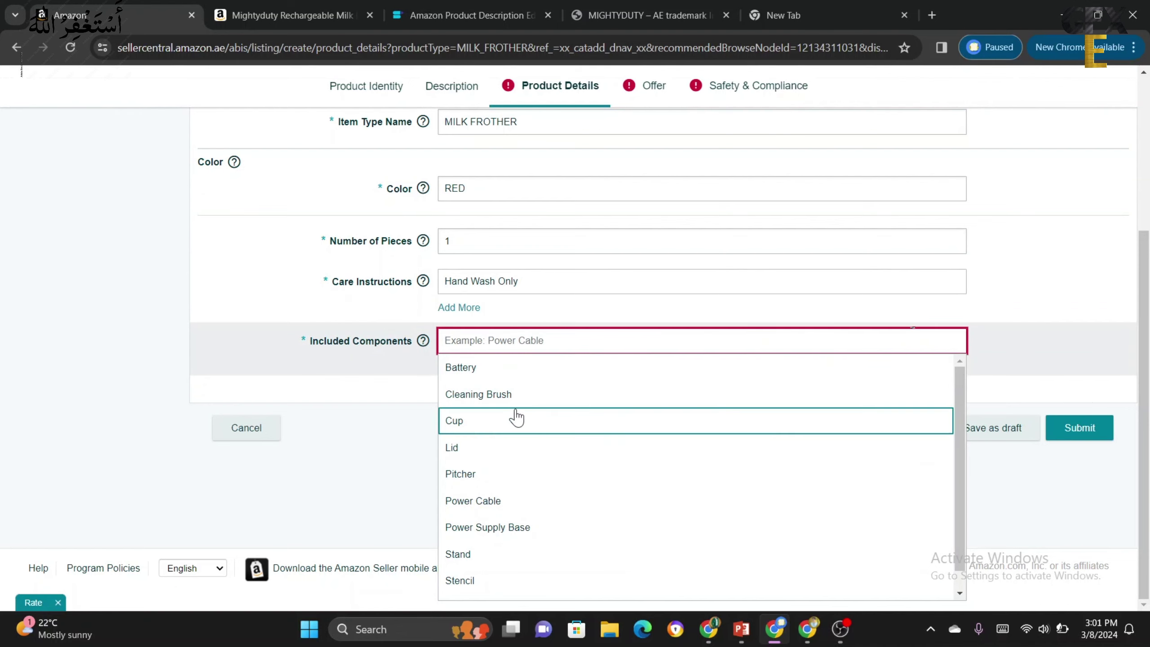
left_click(512, 379)
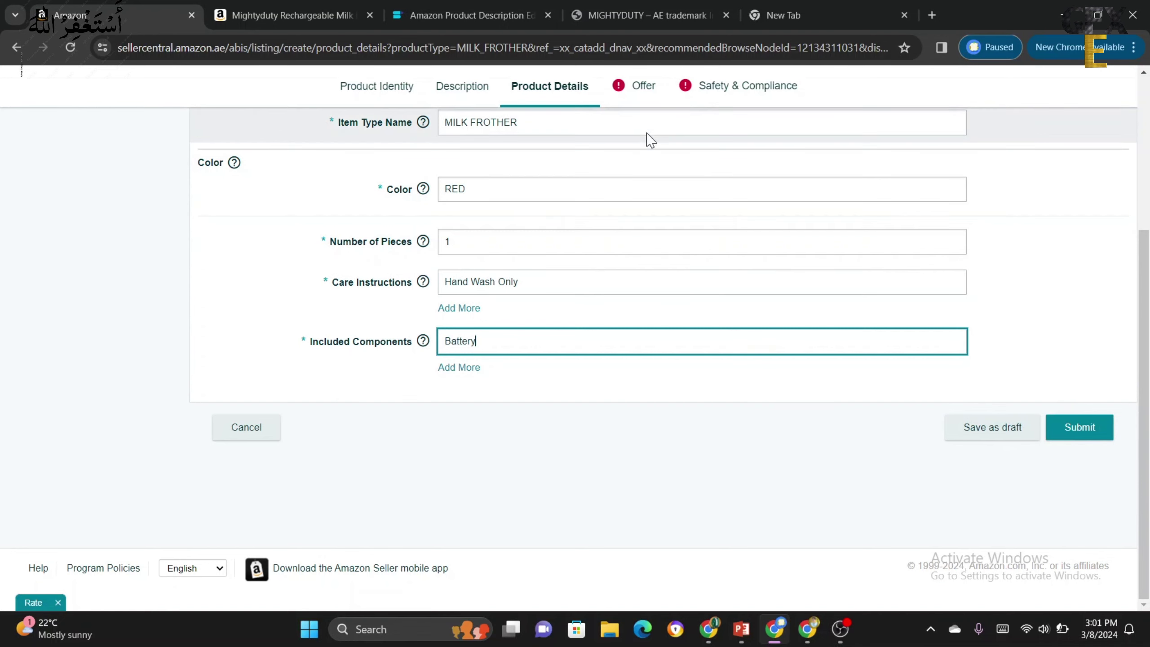
- Fill in the Offer page with a quantity of 200, a price of AED 49 and the Merchant Fulfilled (Self Ship or Easy Ship) channel
left_click(636, 101)
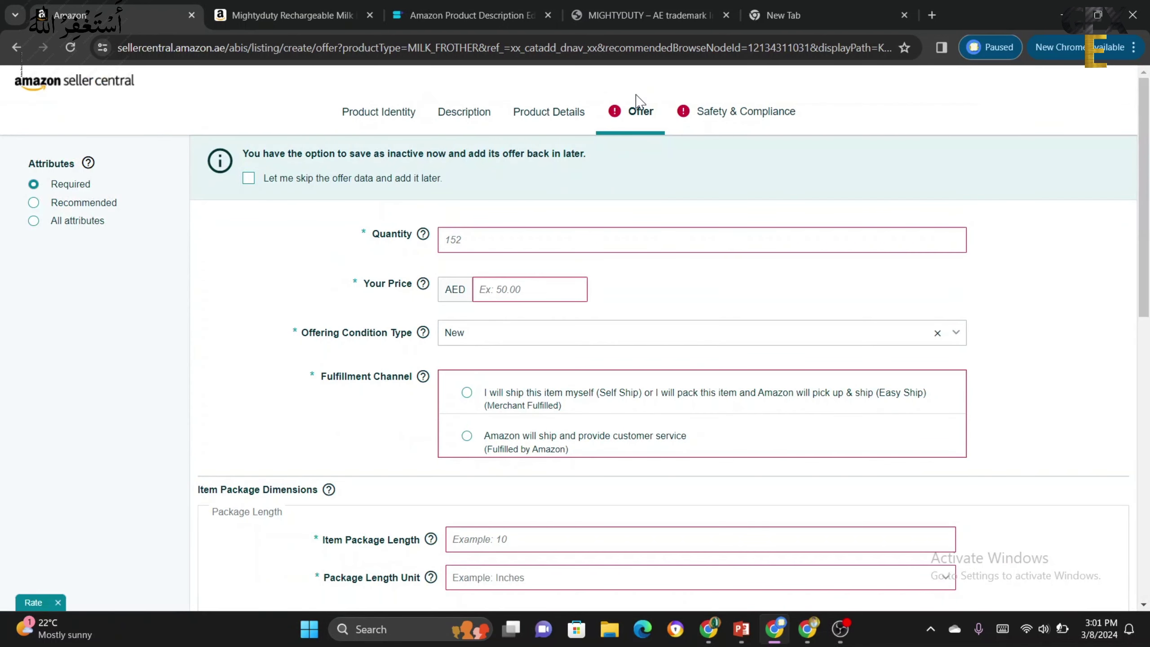
left_click(499, 239)
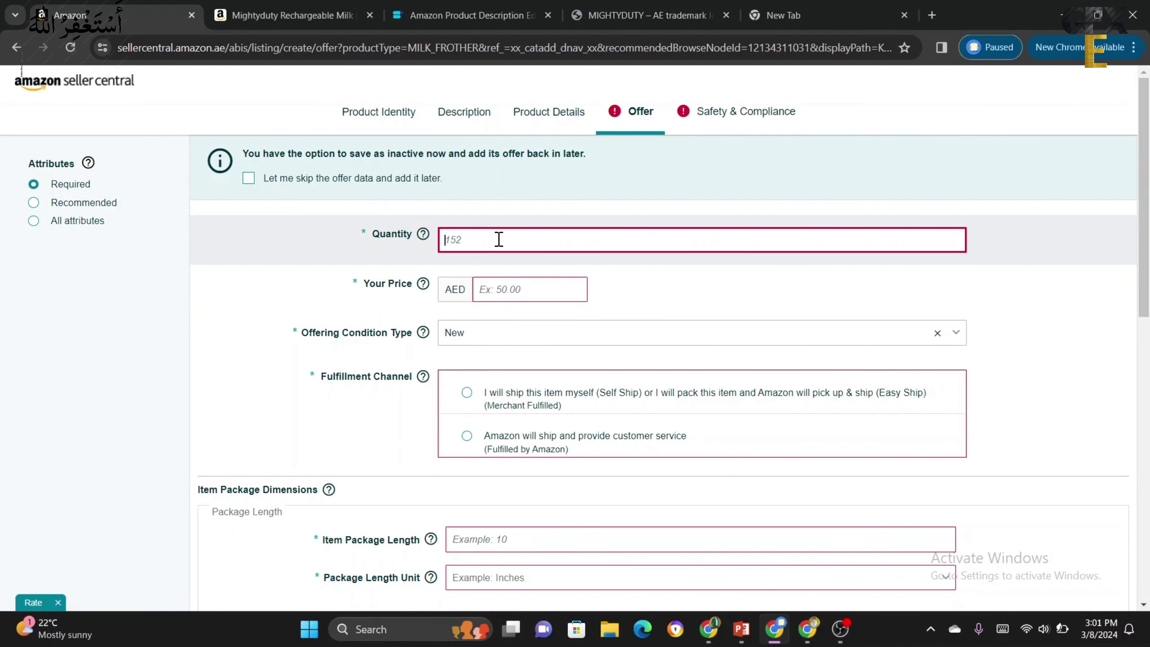
type("200")
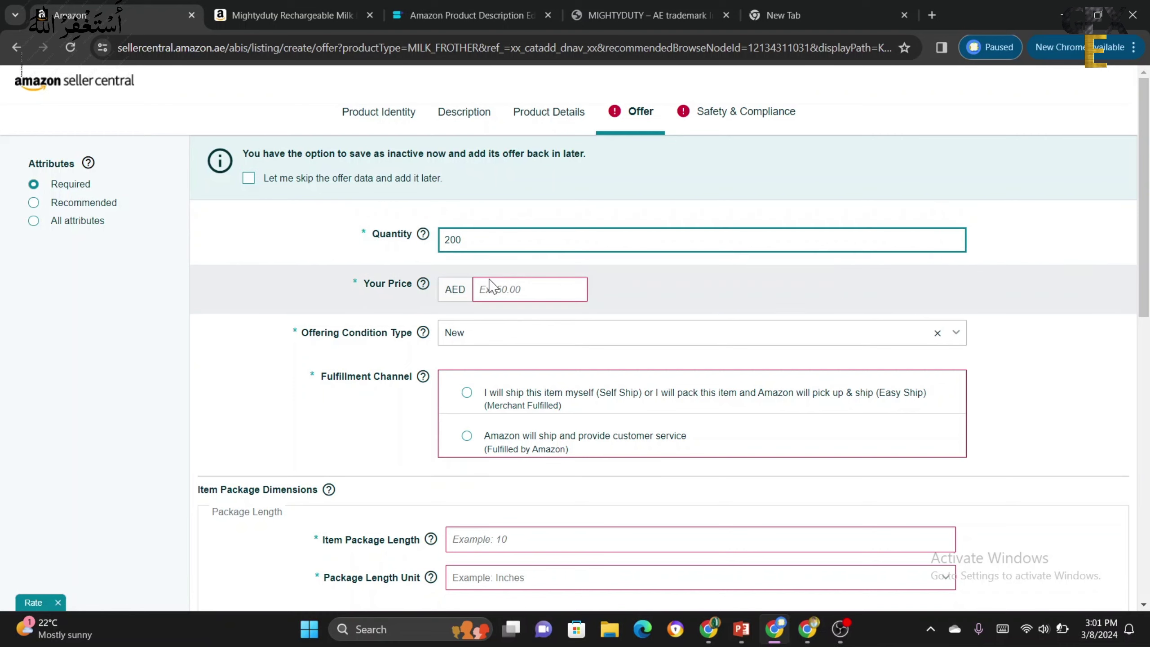
left_click(494, 286)
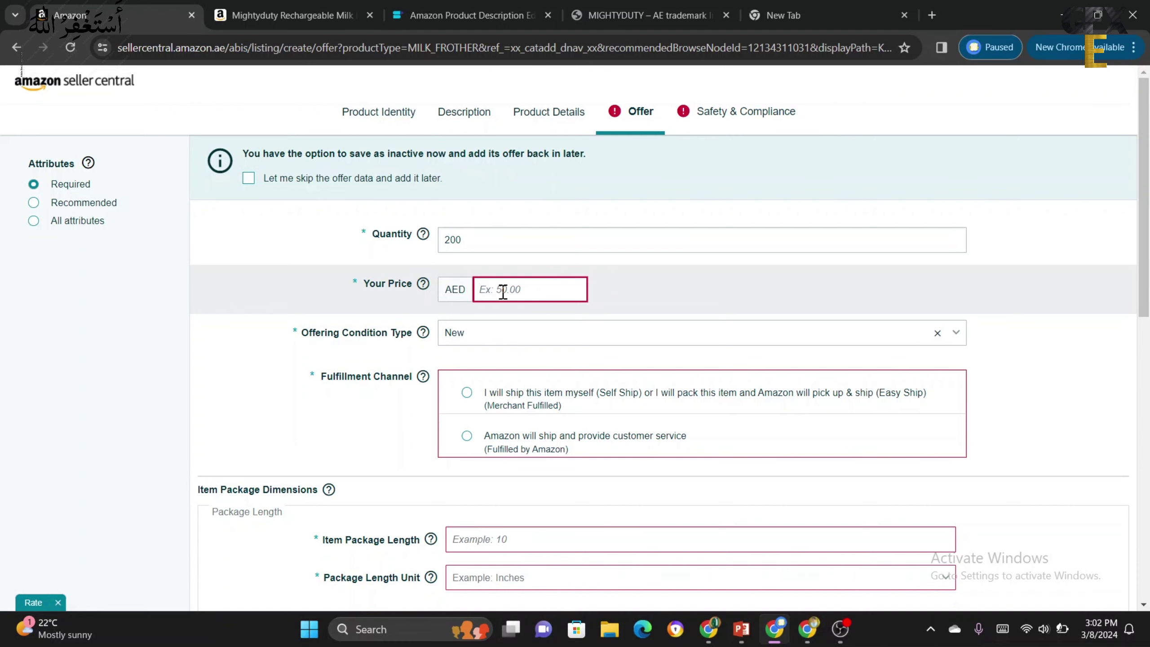
left_click(502, 289)
type("49")
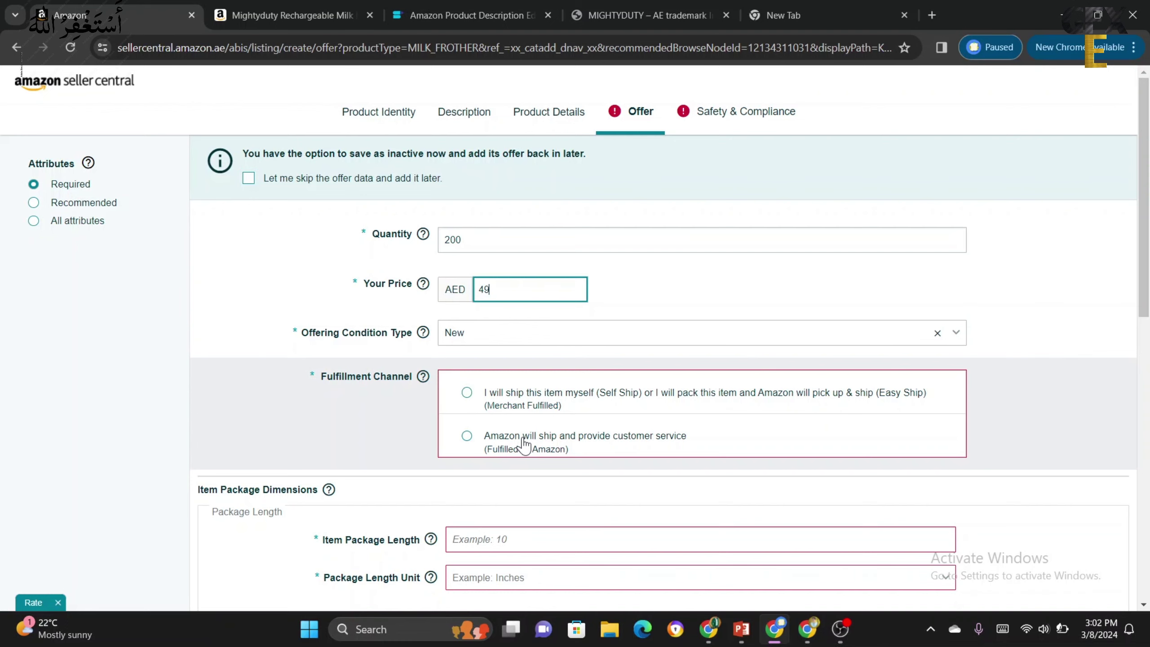
left_click(467, 393)
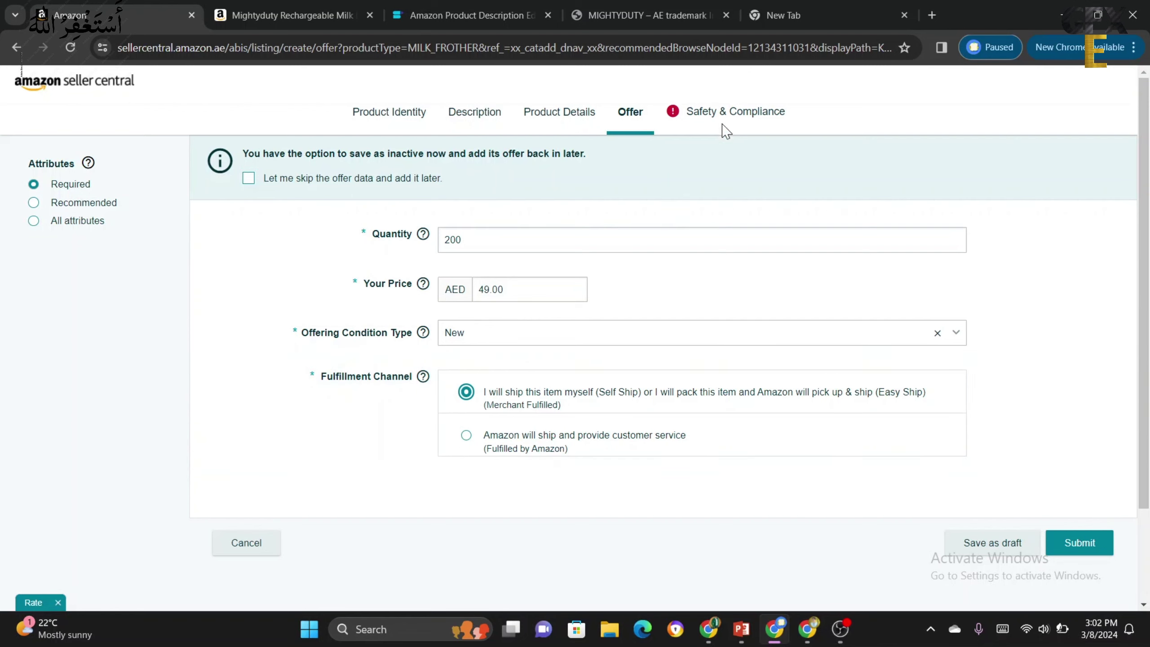
- On the Safety & Compliance page, set Country/Region of Origin to United Arab Emirates and Dangerous Goods Regulations to Not Applicable
left_click(723, 122)
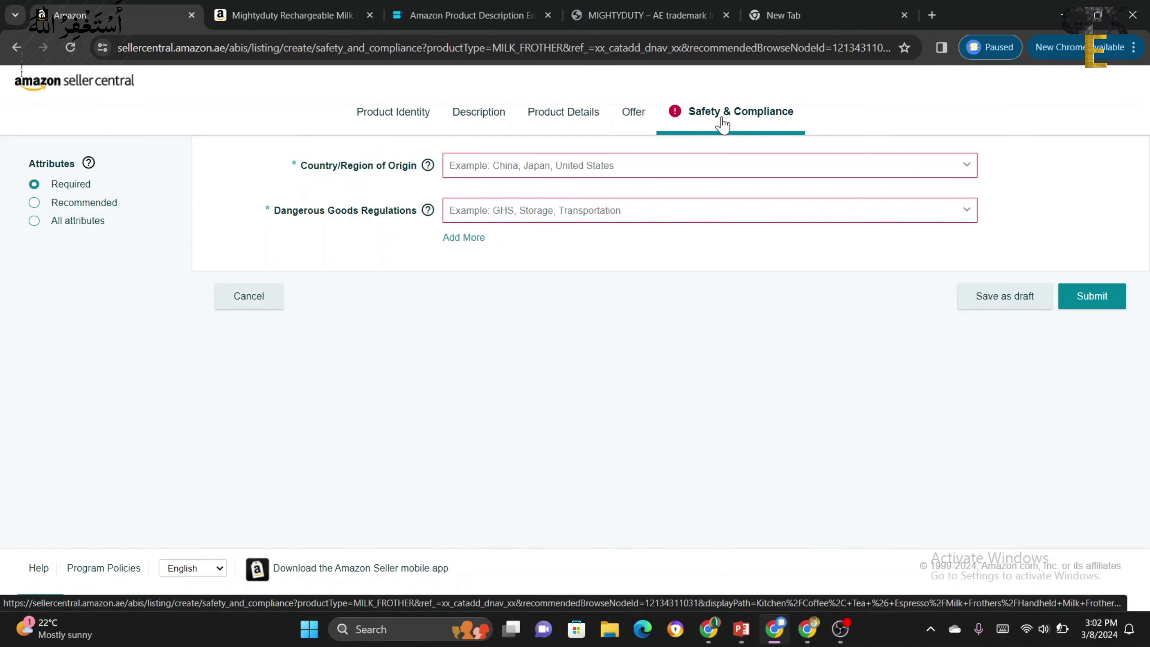
left_click(539, 170)
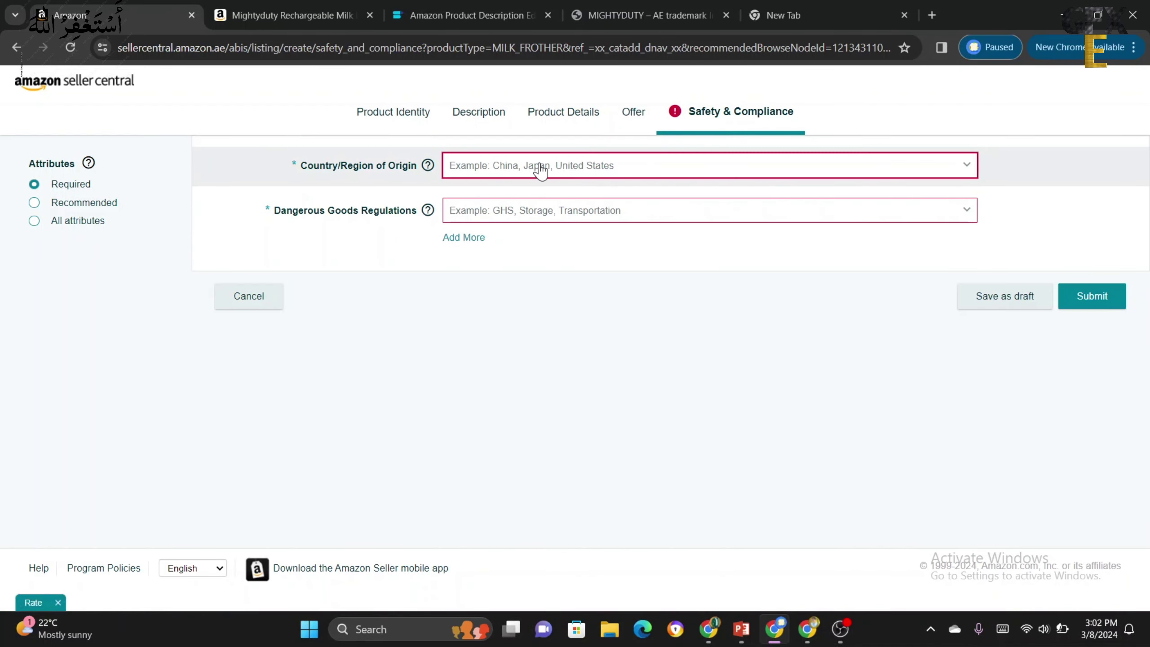
type("U")
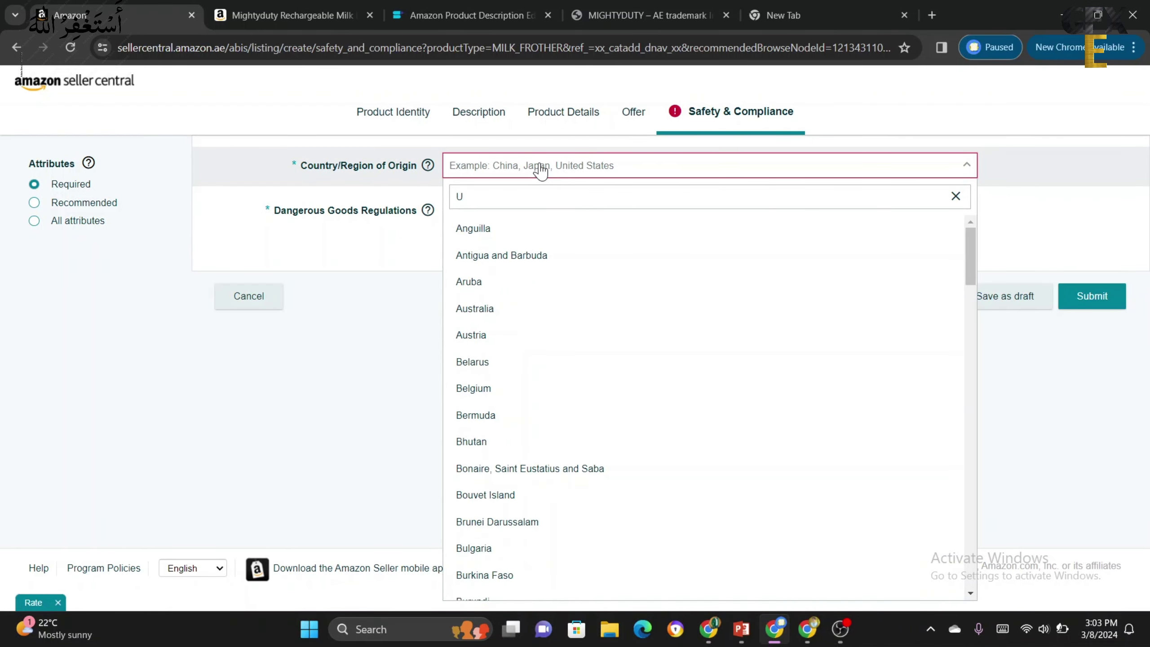
scroll(591, 394, "down", 1)
scroll(591, 401, "down", 20)
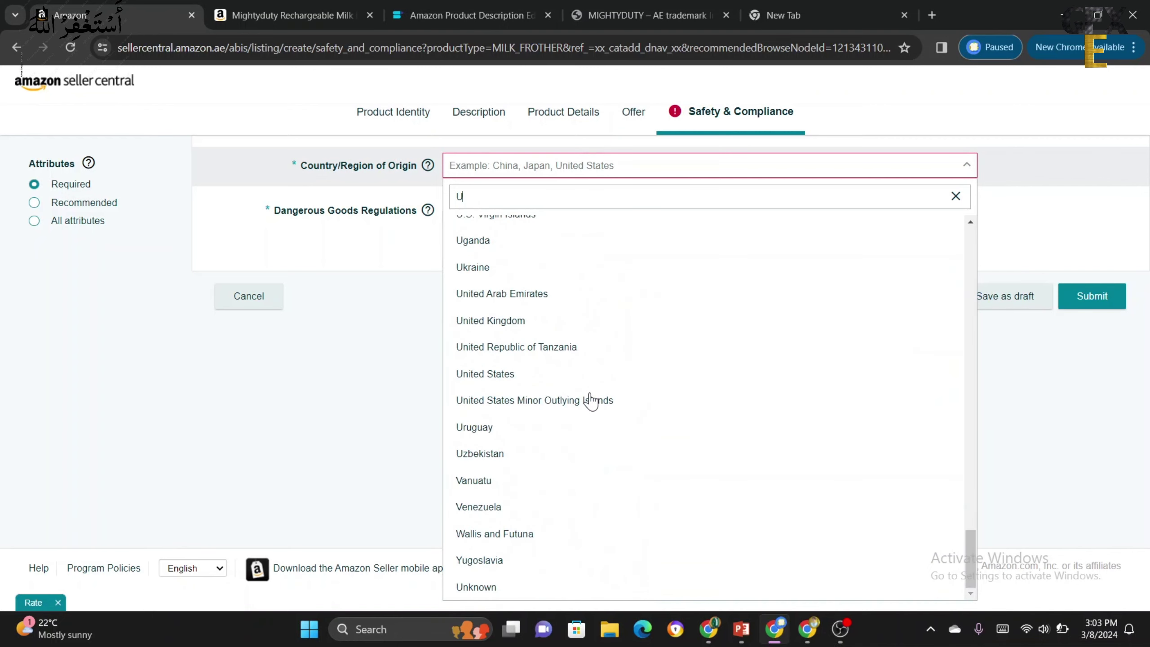
left_click(514, 294)
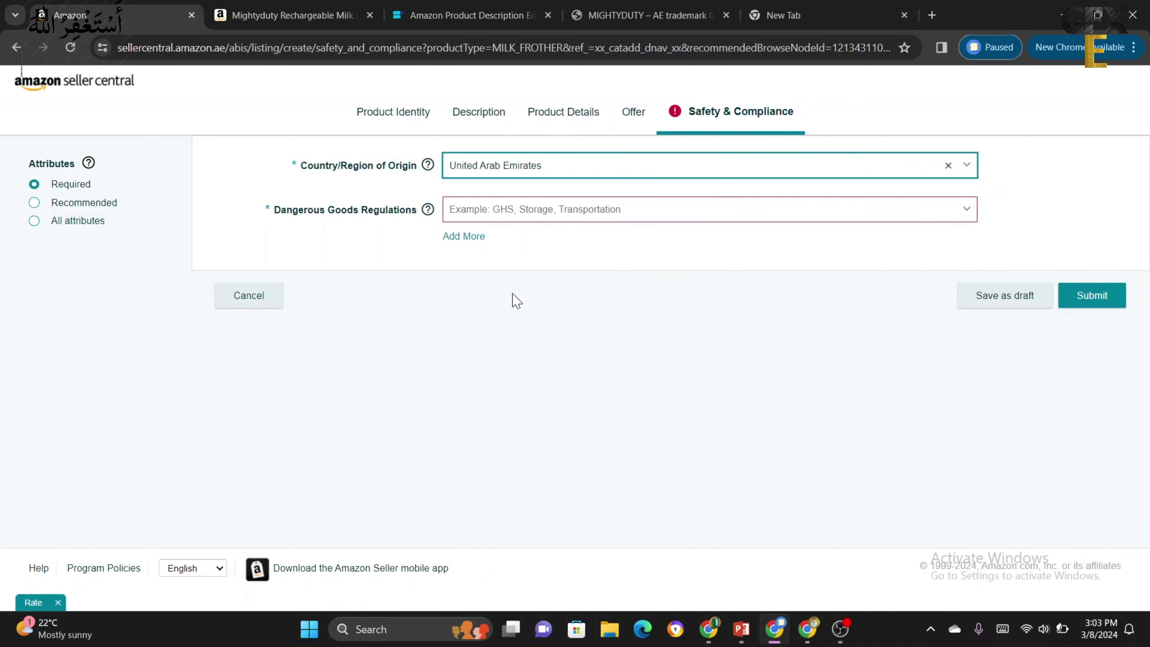
left_click(521, 221)
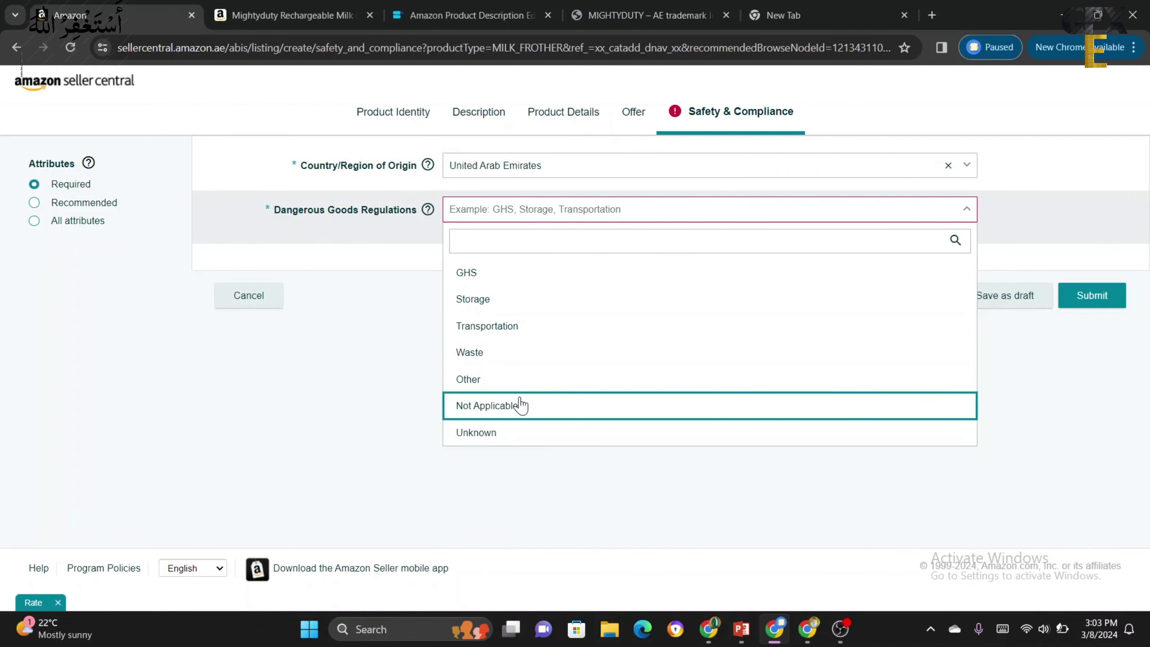
left_click(521, 405)
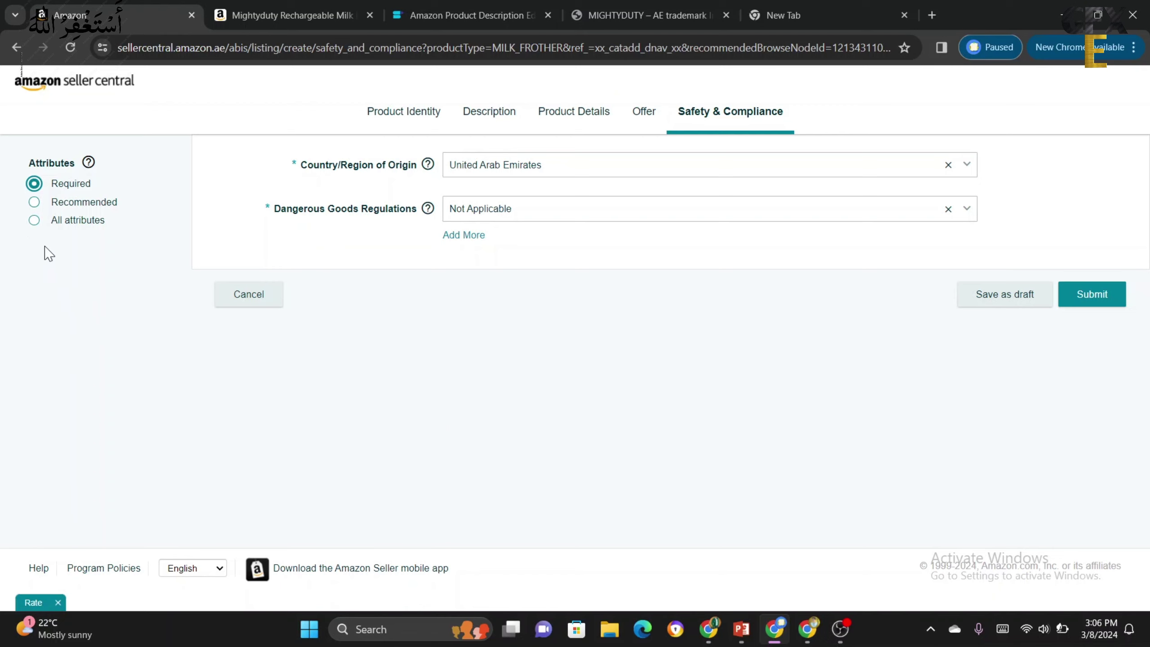
- Show all attributes of the listing and open the Generic Keyword field in Product Details for entry
left_click(34, 222)
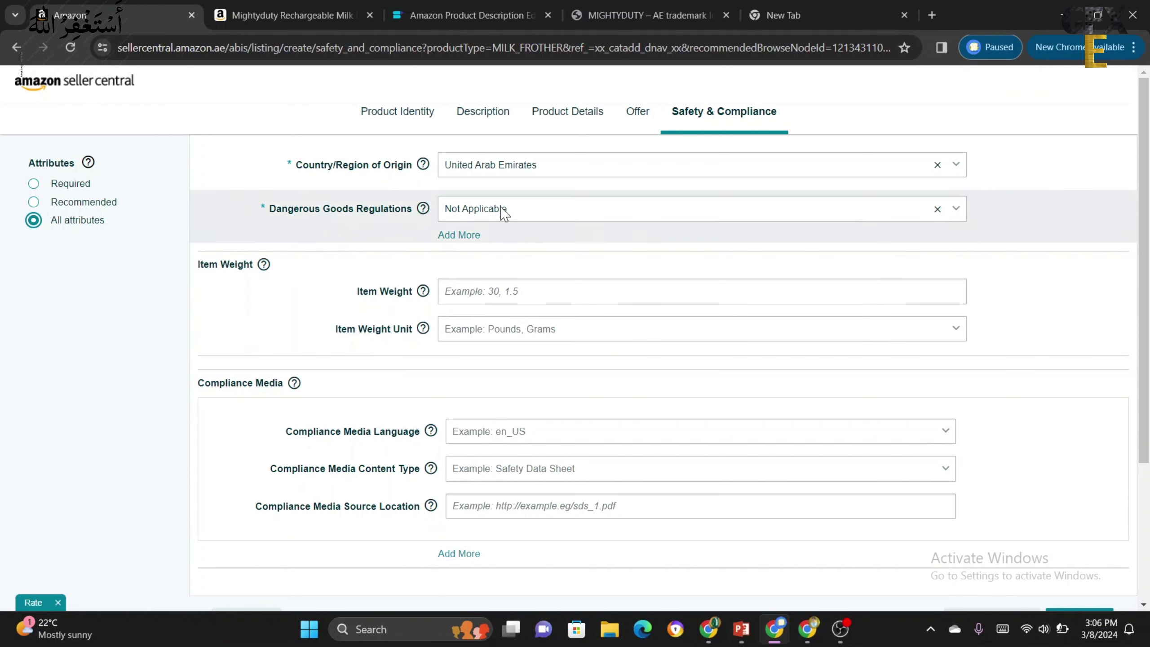
left_click(558, 121)
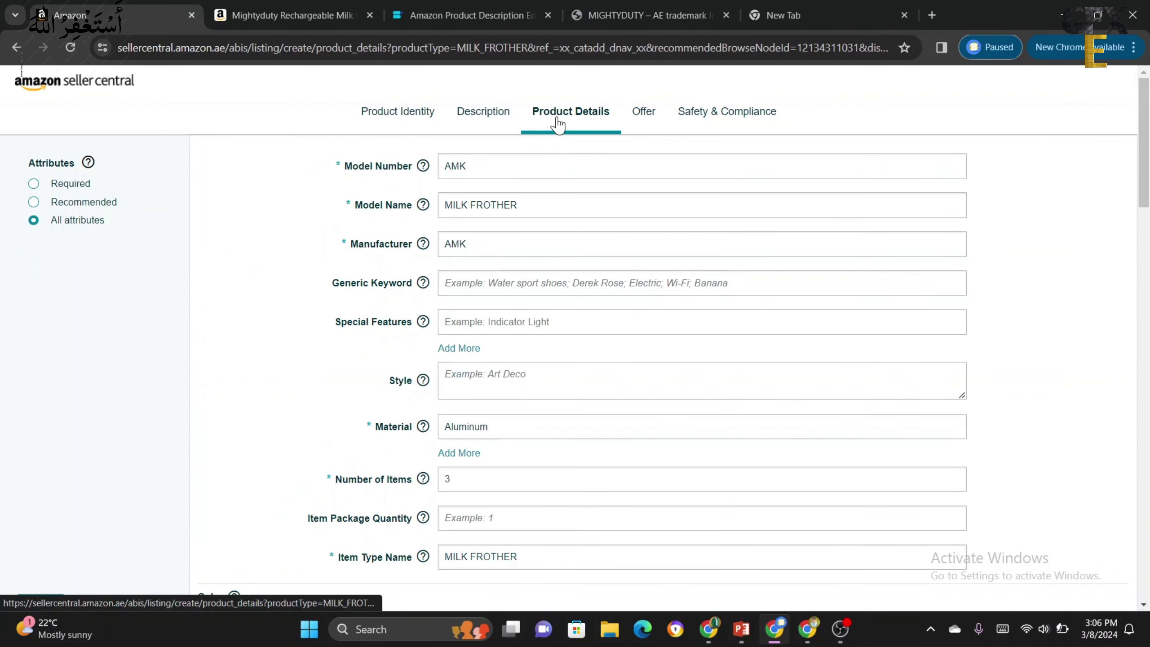
left_click(522, 282)
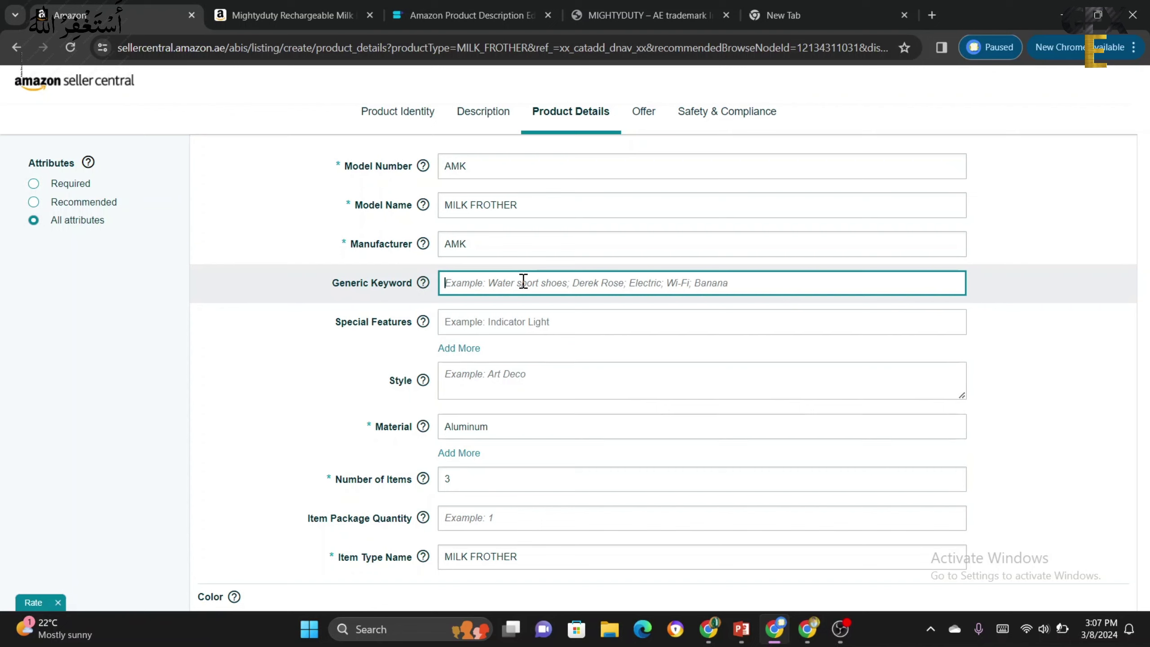
- Examine the title and bullet points of the Mightyduty milk frother's Amazon.ae product page for usable keywords
left_click(290, 10)
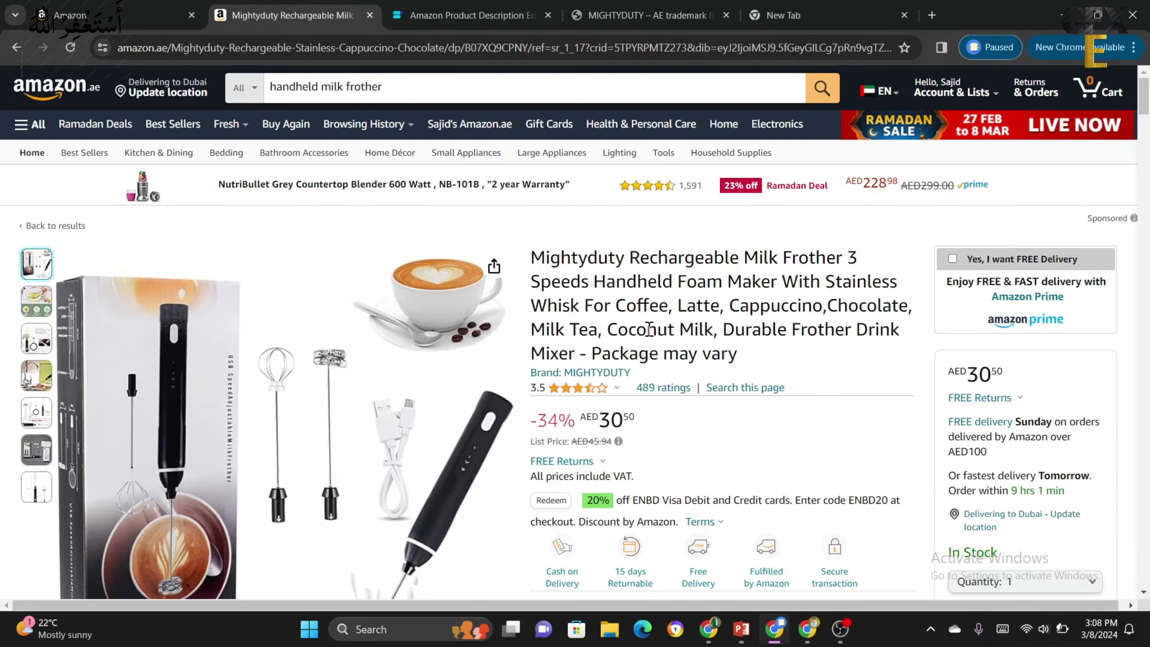
scroll(720, 417, "down", 10)
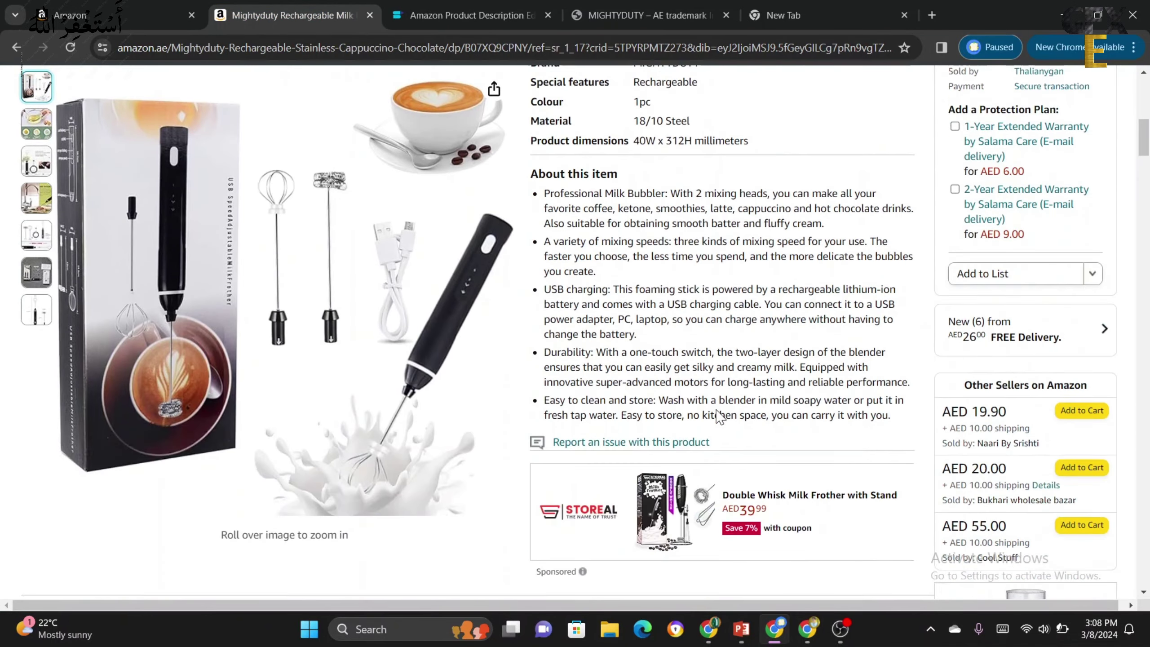
scroll(720, 416, "up", 10)
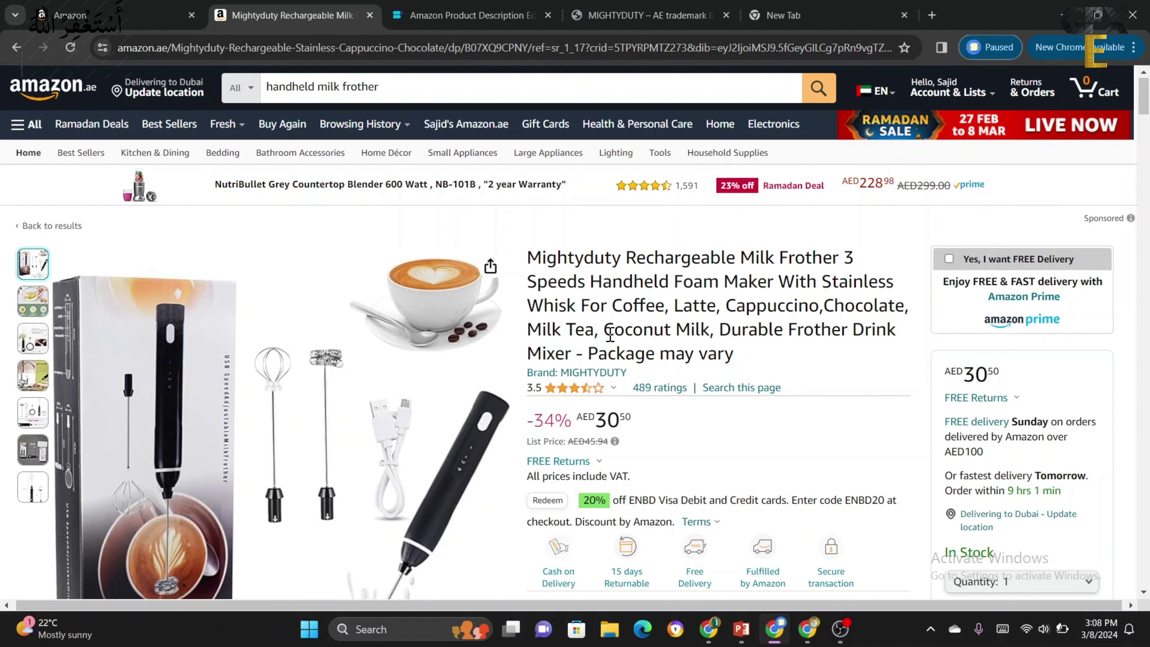
scroll(777, 463, "down", 1)
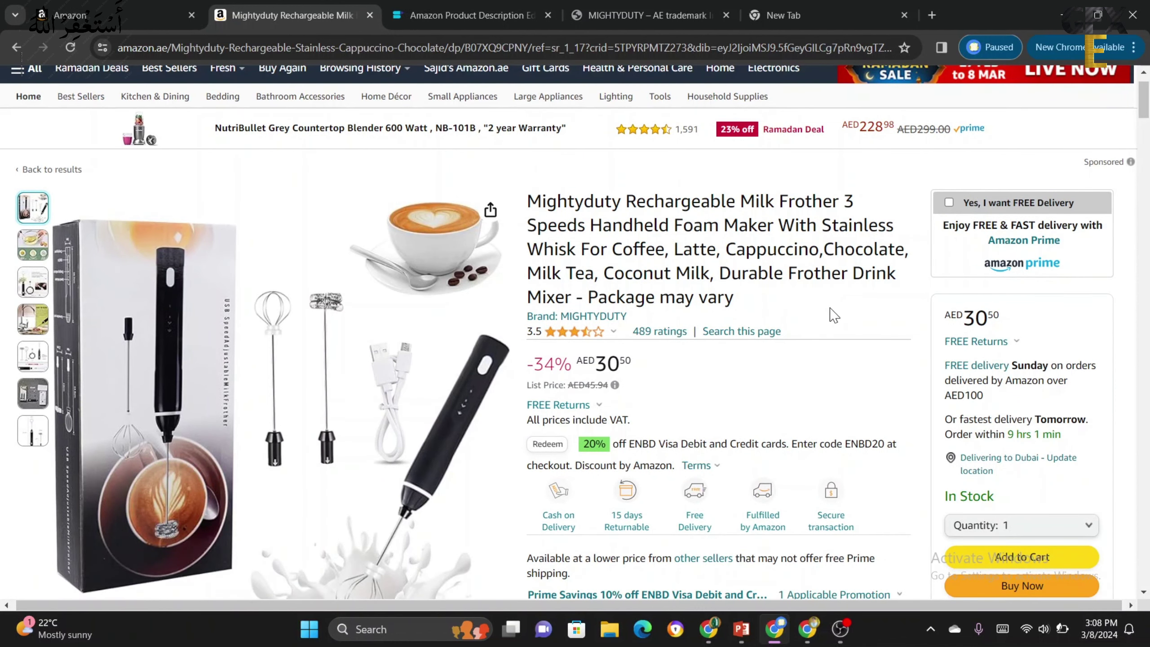
scroll(812, 432, "down", 8)
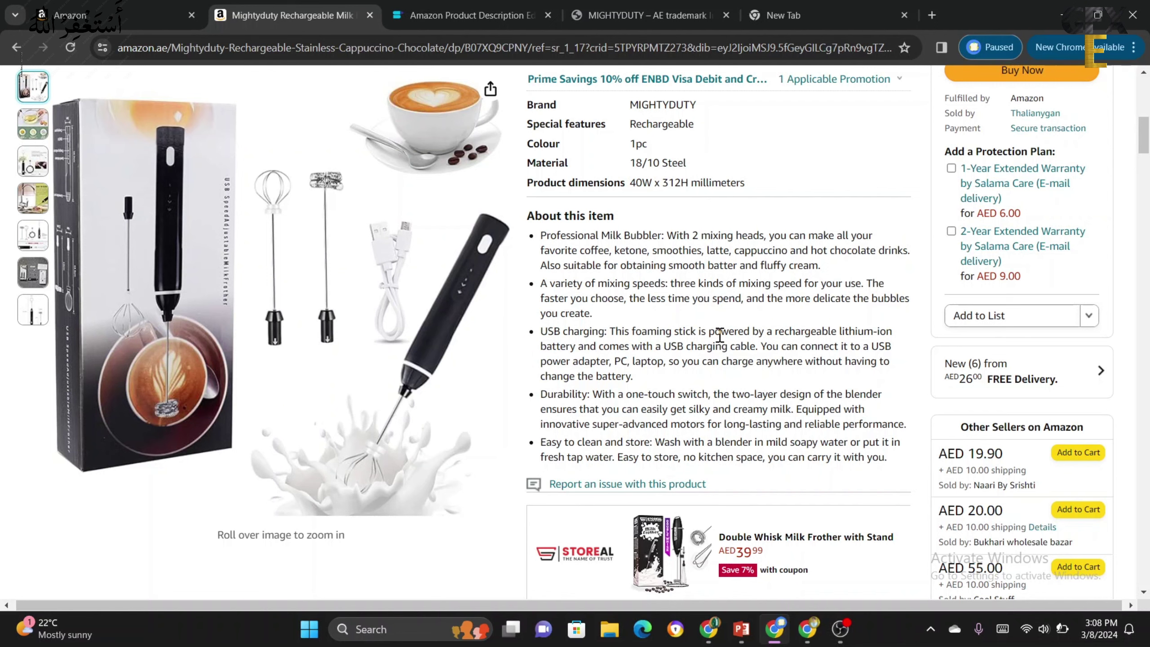
scroll(720, 335, "down", 5)
scroll(722, 339, "up", 15)
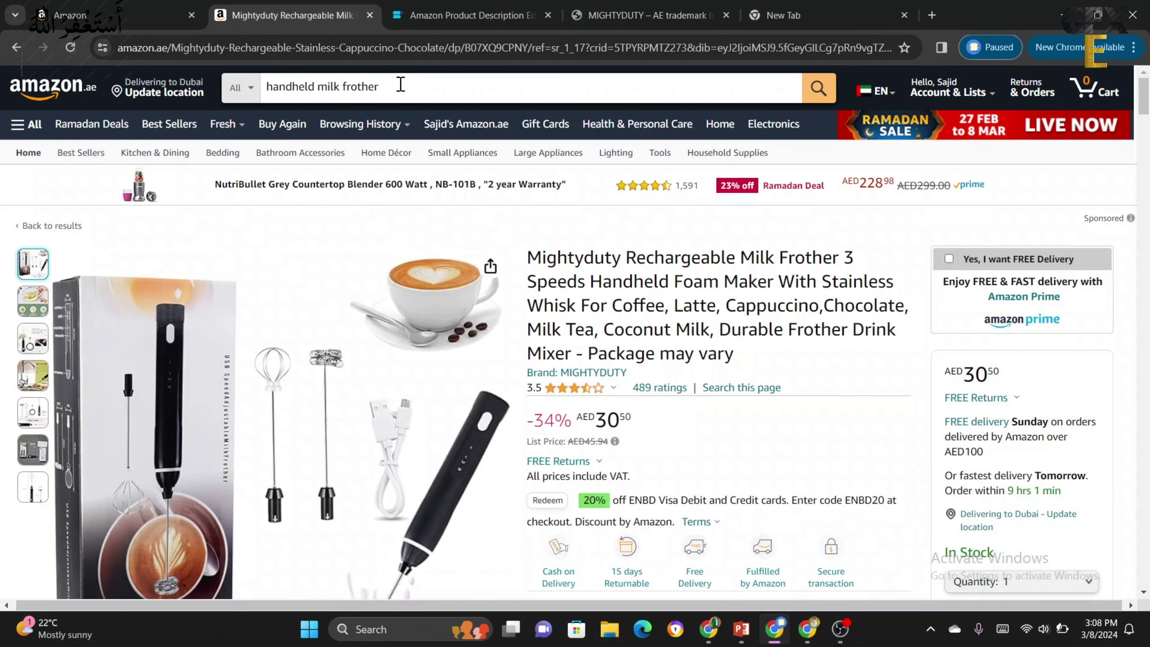
- Look up Amazon.ae search suggestions for "handheld MILK" as keyword ideas, and close the suggestions without running the search
left_click(401, 85)
key("BackSpace")
key("BackSpace")
key("BackSpace")
key("BackSpace")
key("BackSpace")
key("BackSpace")
key("BackSpace")
key("BackSpace")
key("BackSpace")
key("BackSpace")
key("BackSpace")
key("BackSpace")
key("BackSpace")
key("BackSpace")
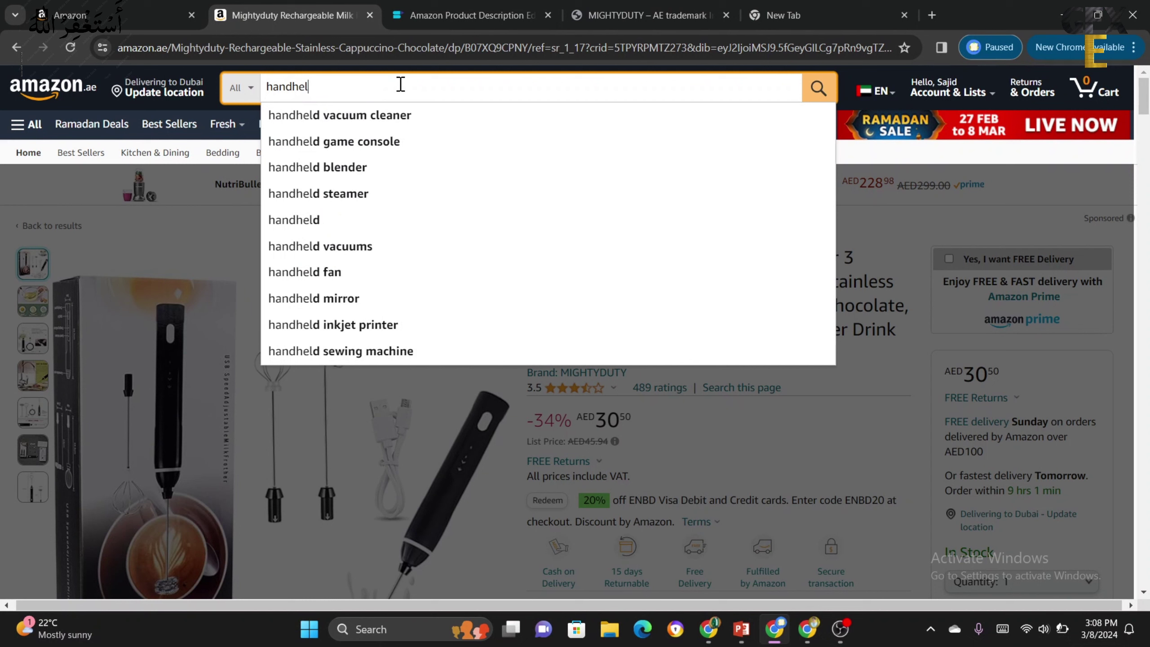
type("D MILK")
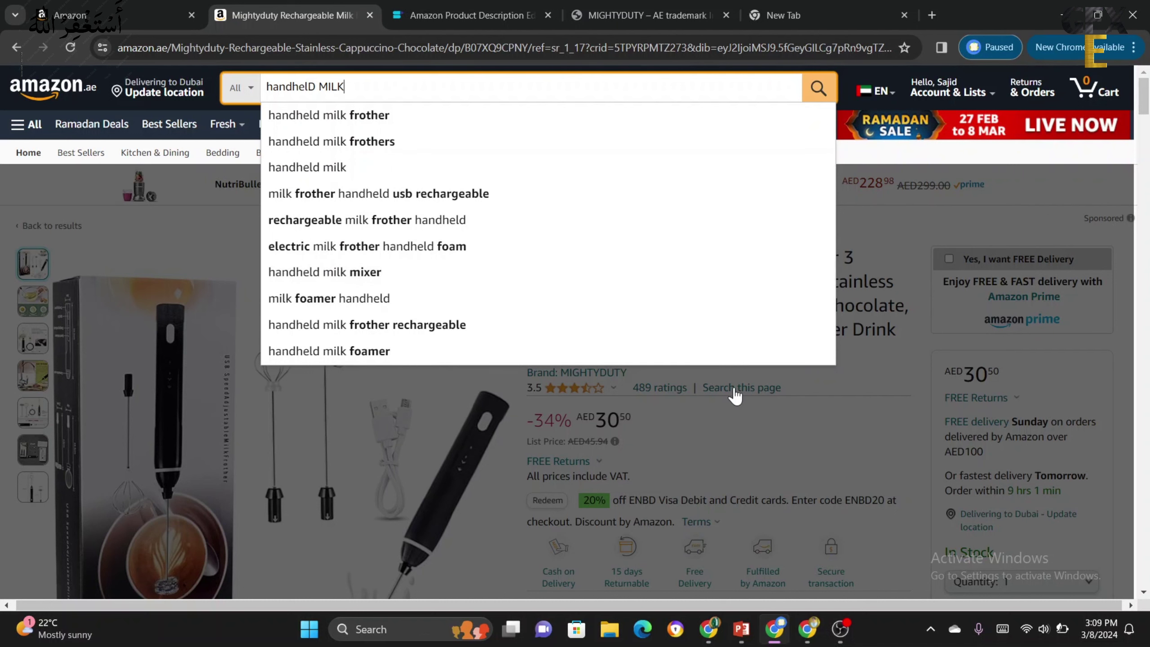
left_click(857, 384)
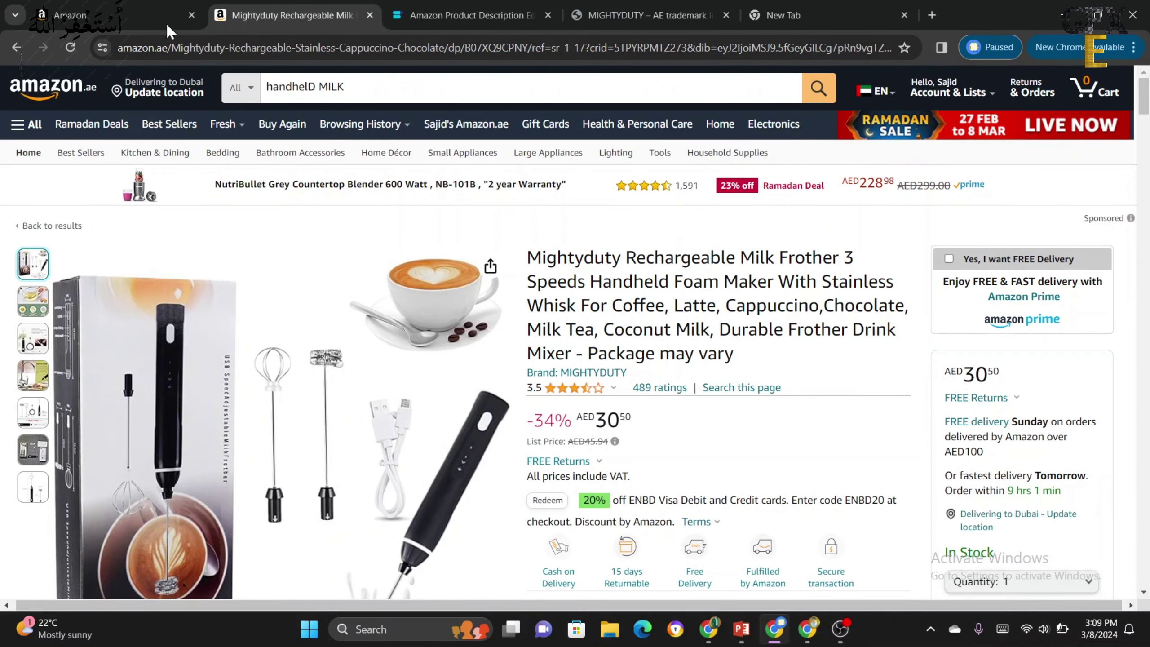
- Return to the Seller Central listing and review the optional attributes on its Product Details page
left_click(98, 7)
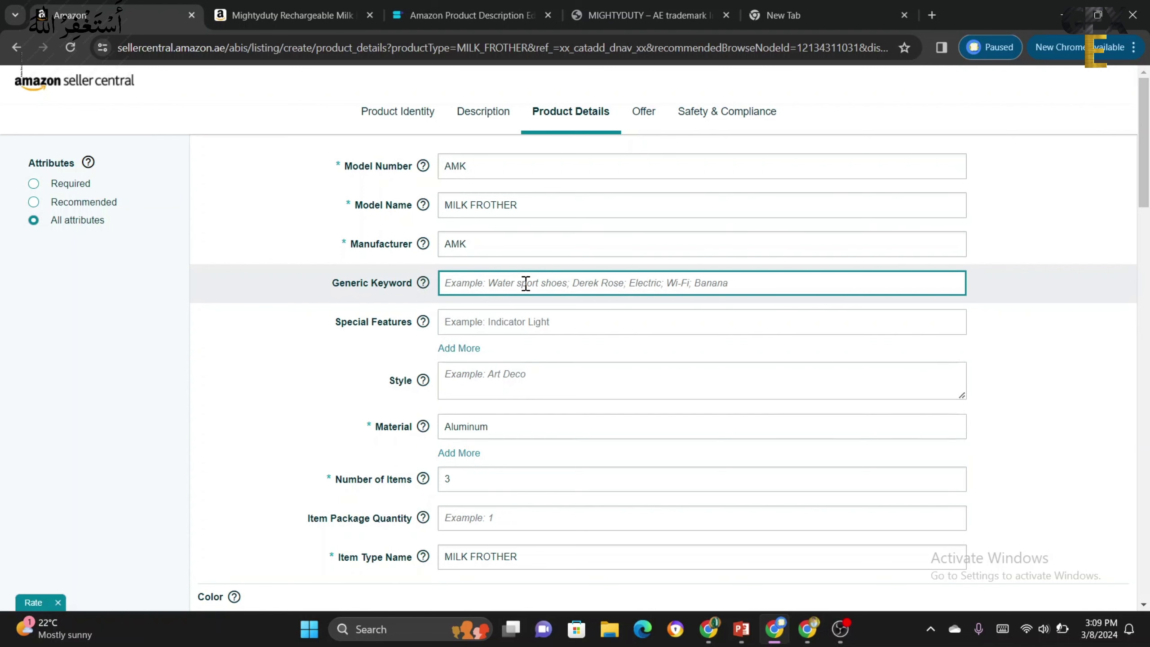
scroll(526, 283, "down", 4)
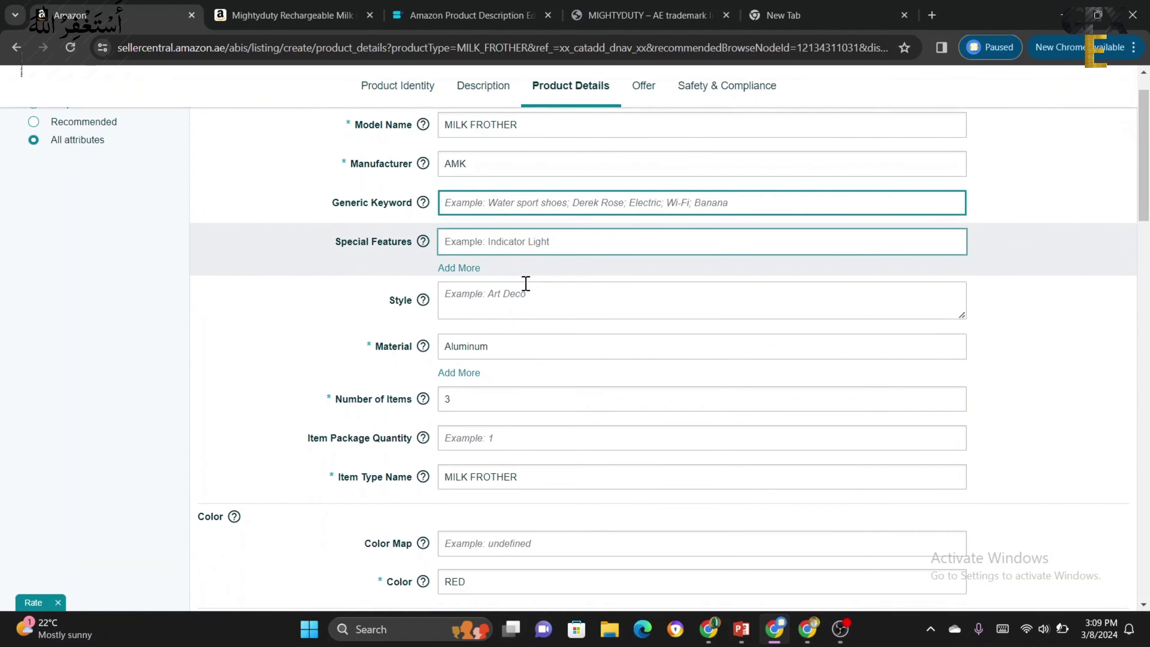
scroll(525, 284, "down", 14)
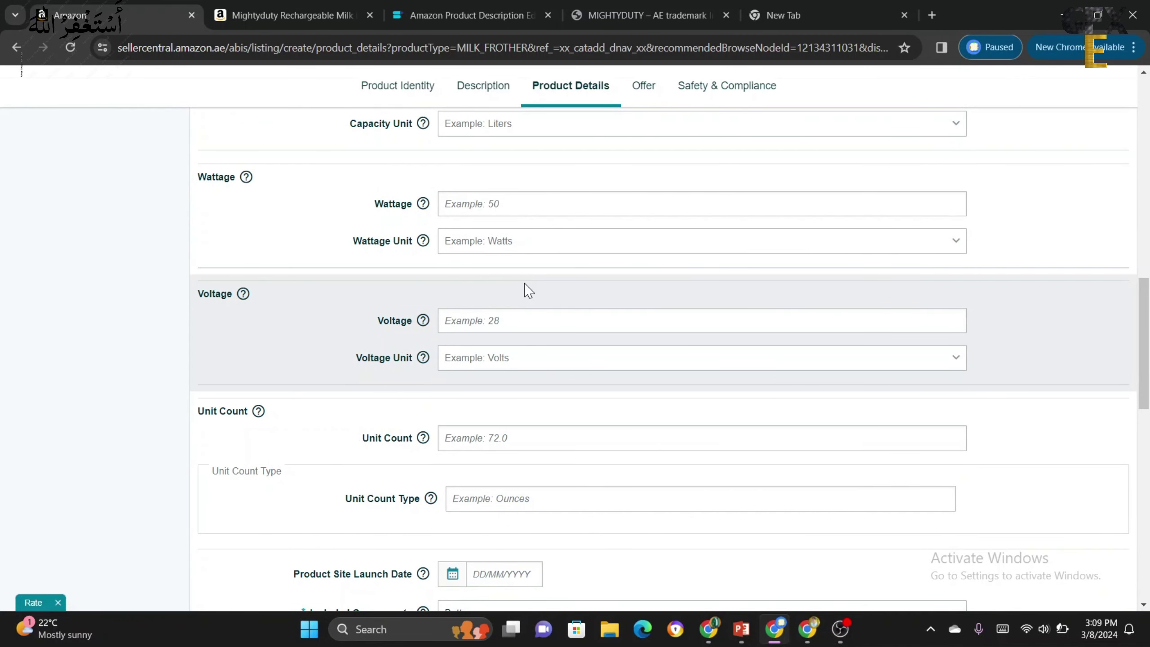
scroll(525, 289, "up", 3)
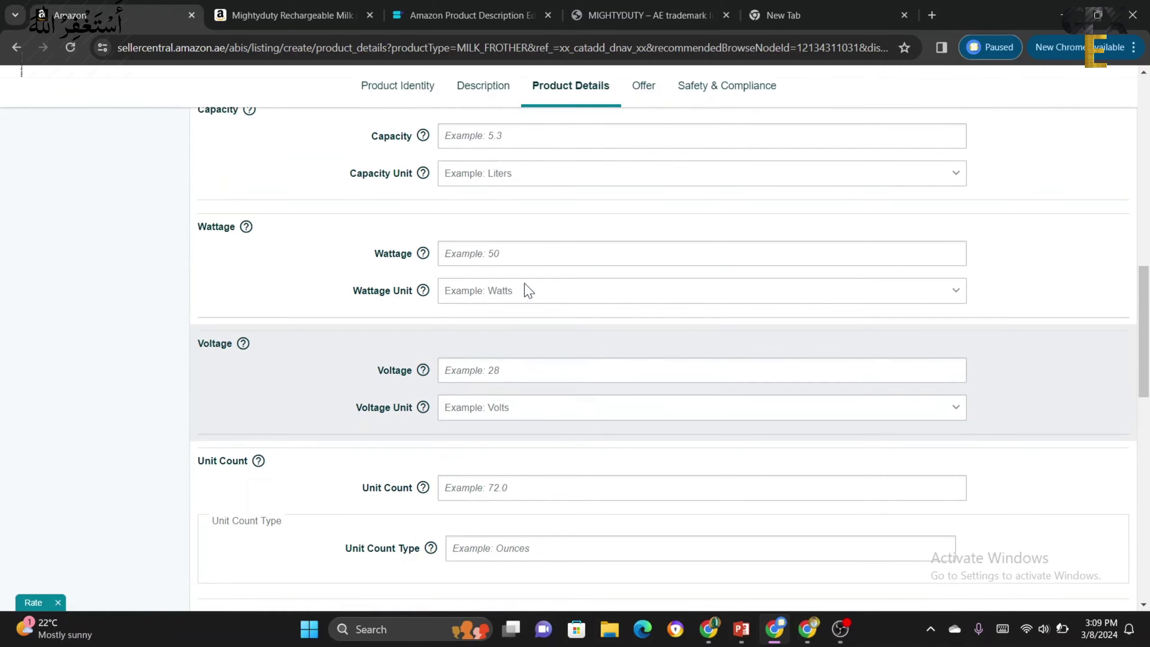
scroll(527, 288, "up", 8)
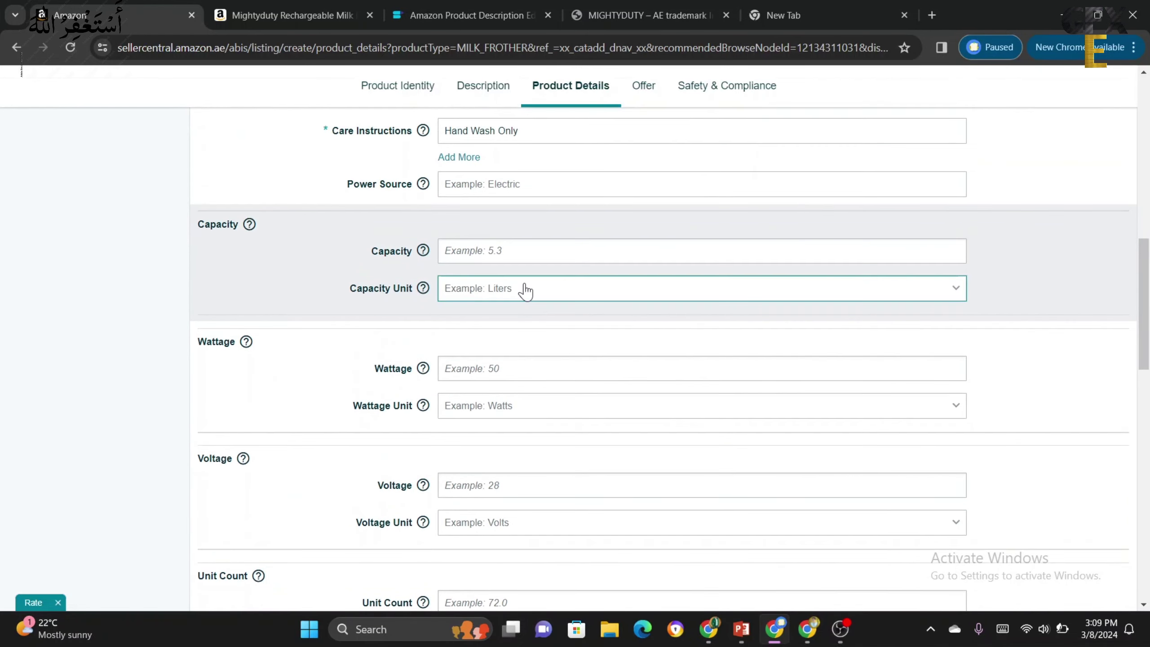
scroll(526, 284, "up", 8)
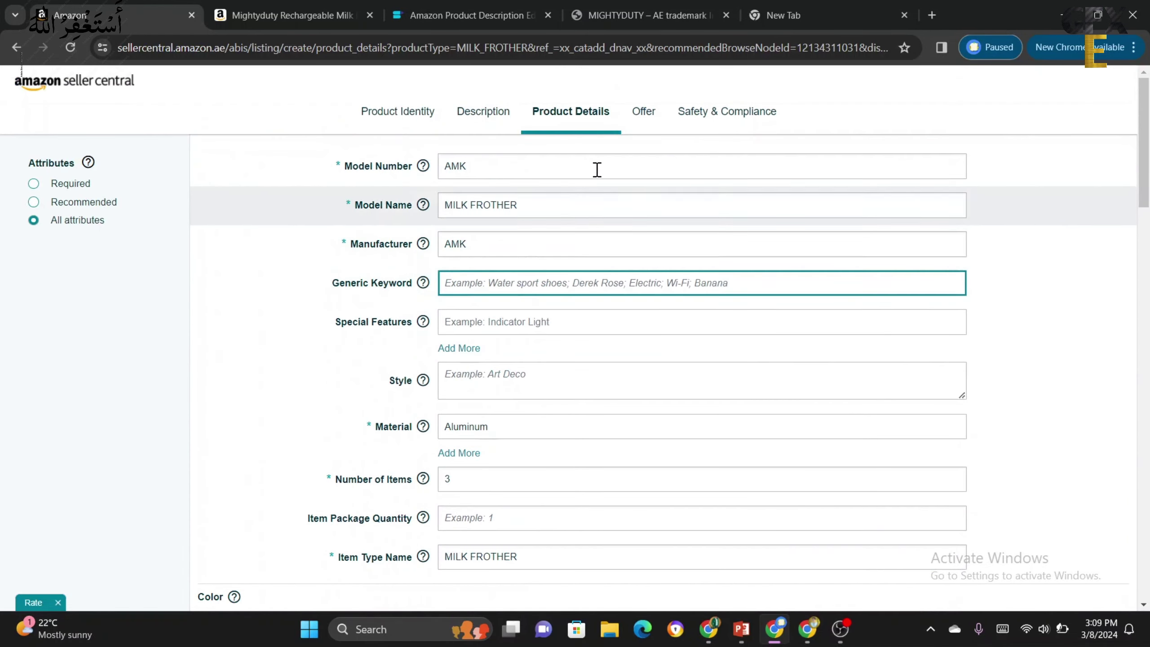
- Review the optional fields on the Safety & Compliance and Offer pages, ending at the submission options under Safety & Compliance
left_click(727, 119)
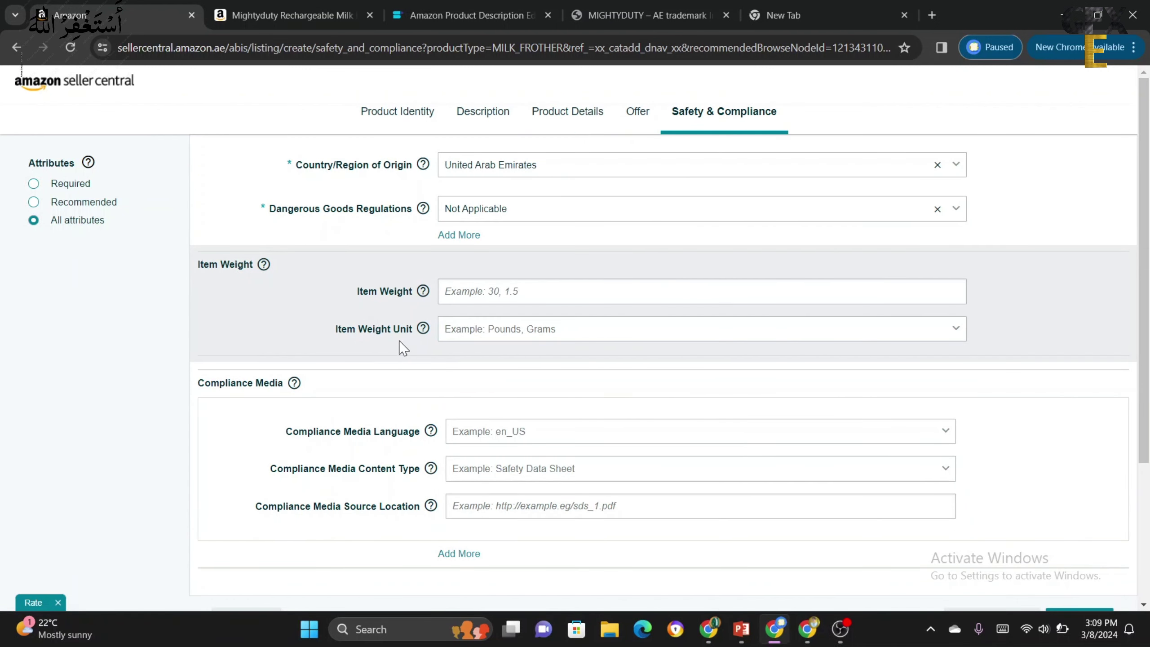
scroll(483, 368, "down", 2)
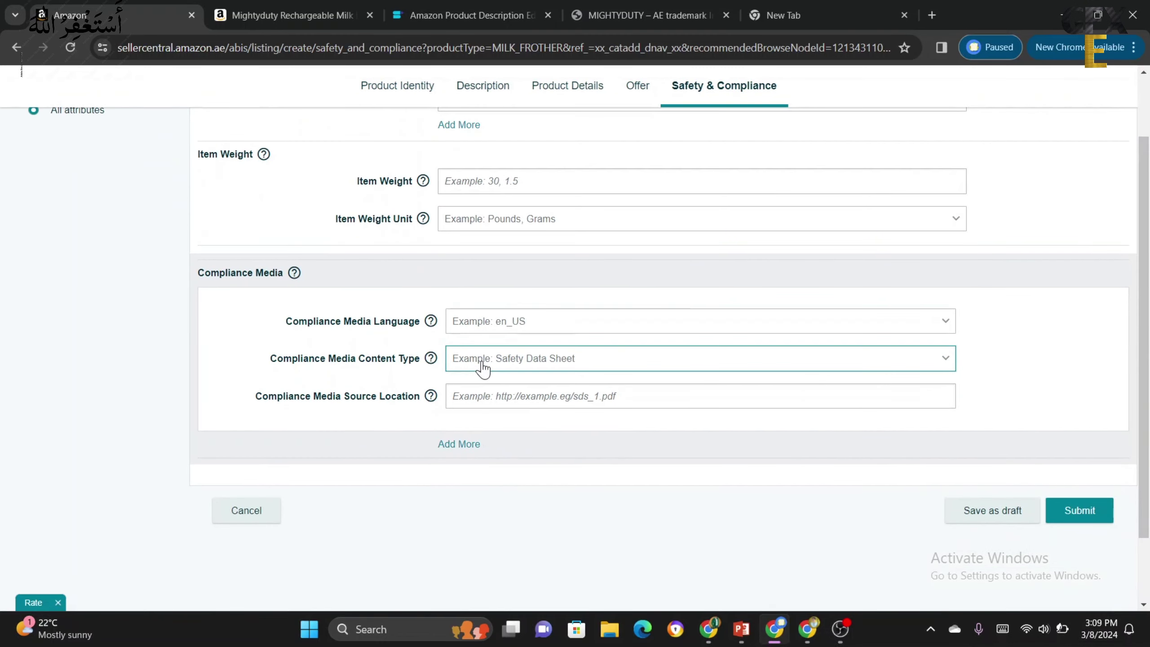
scroll(481, 368, "up", 2)
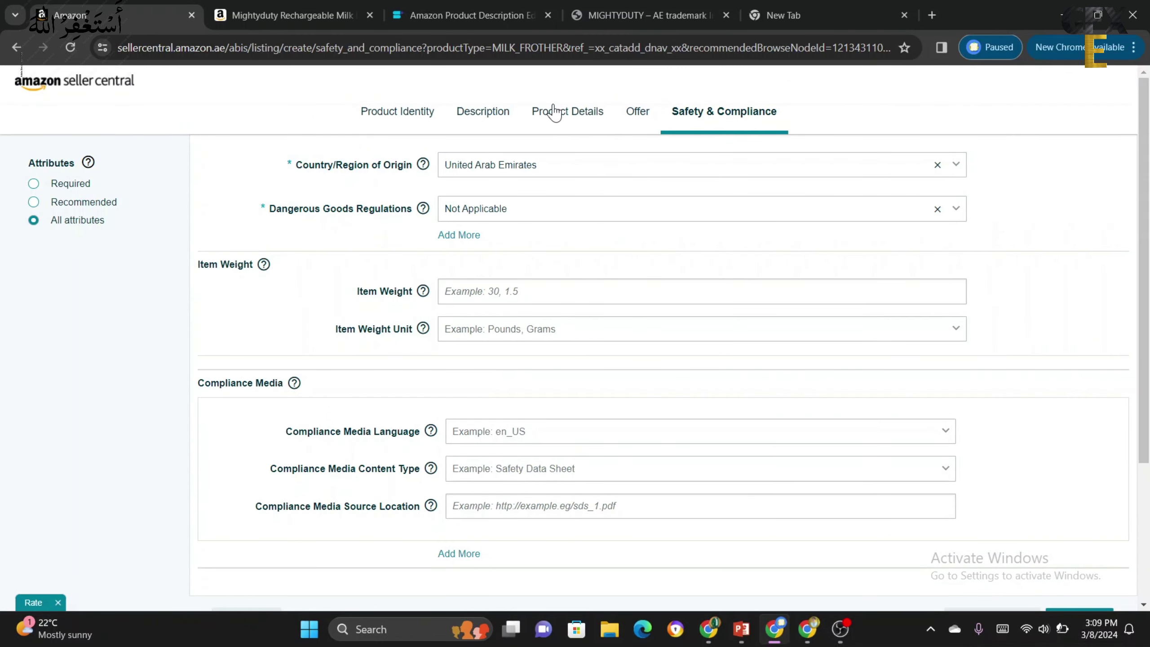
left_click(642, 118)
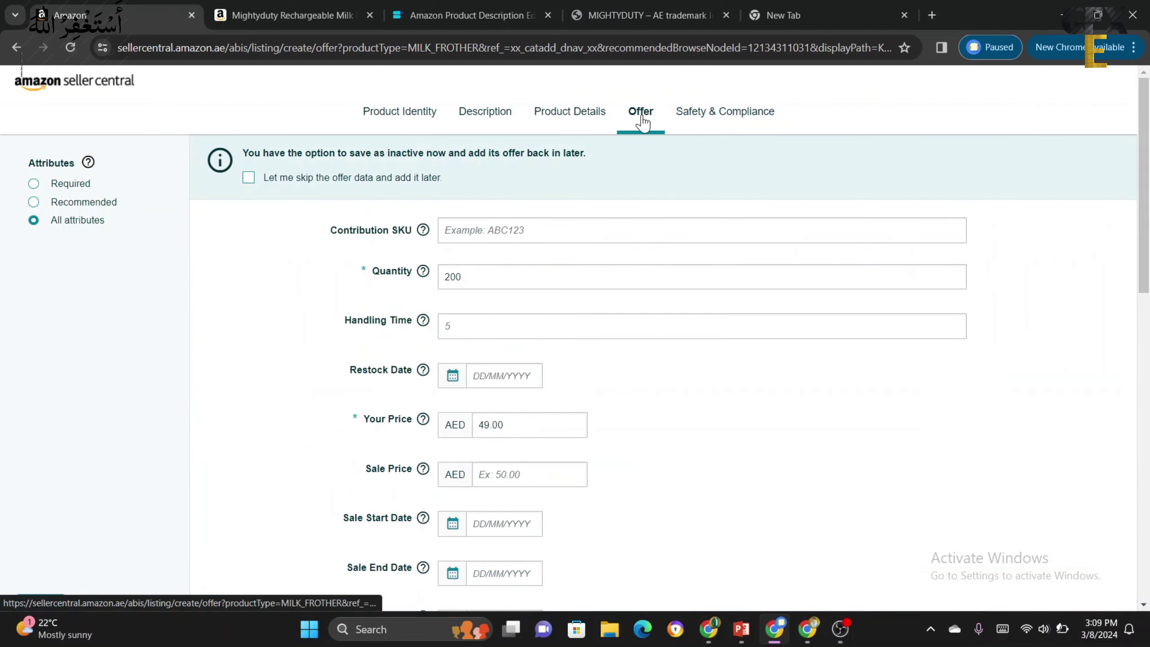
scroll(627, 375, "down", 6)
scroll(630, 376, "down", 5)
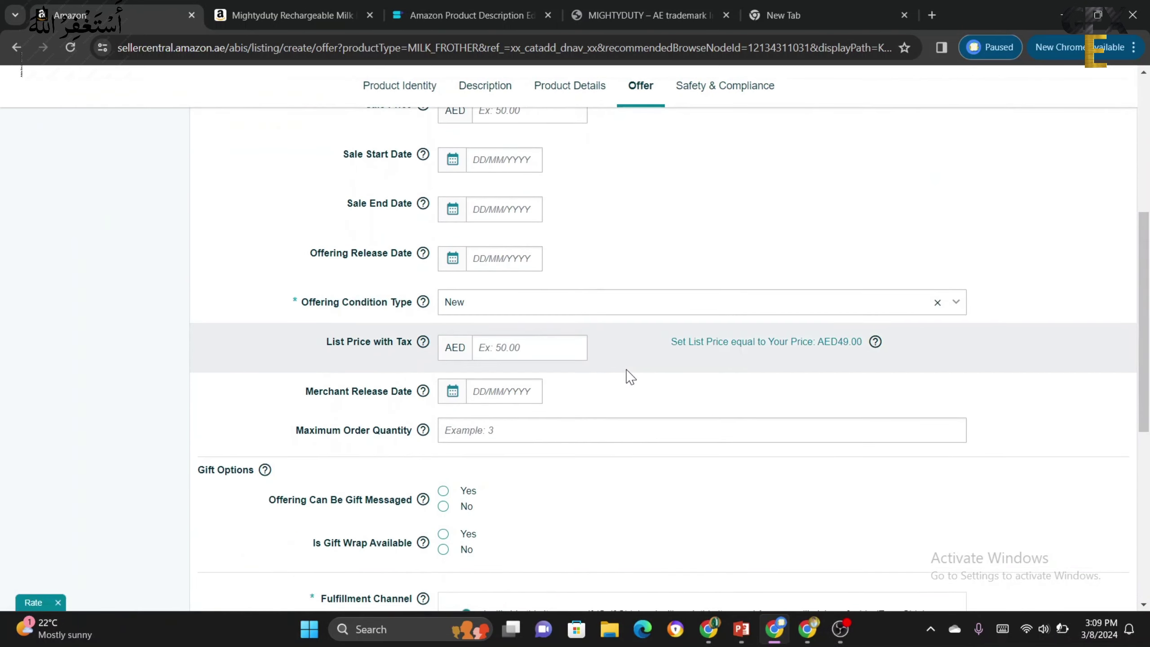
scroll(630, 376, "up", 11)
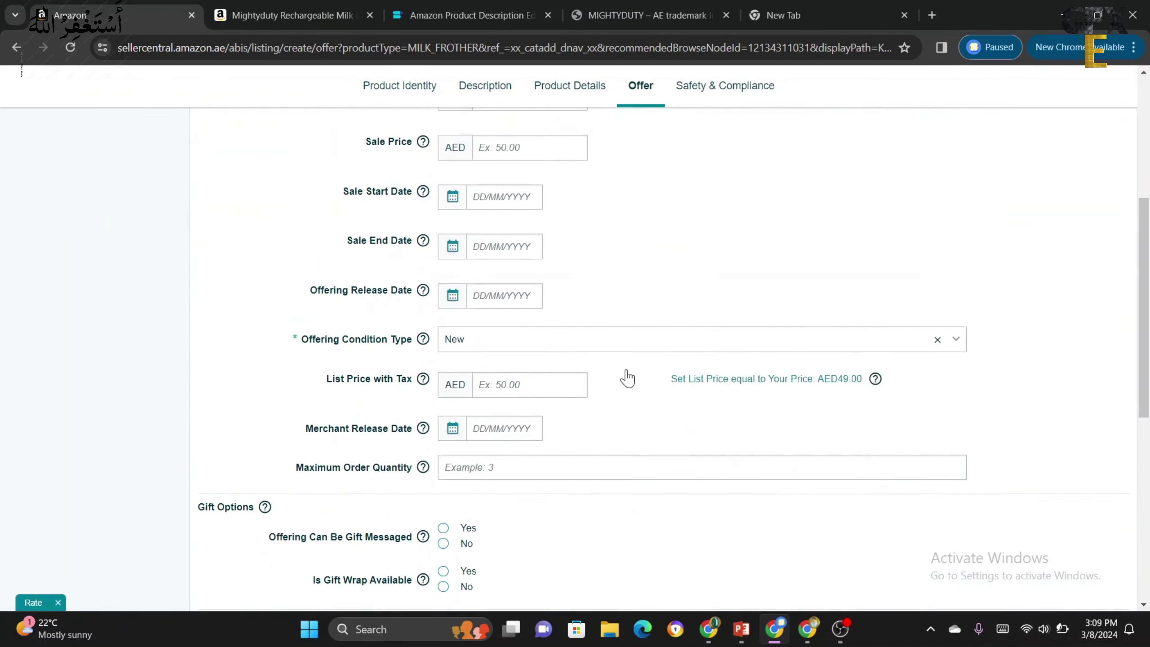
left_click(719, 116)
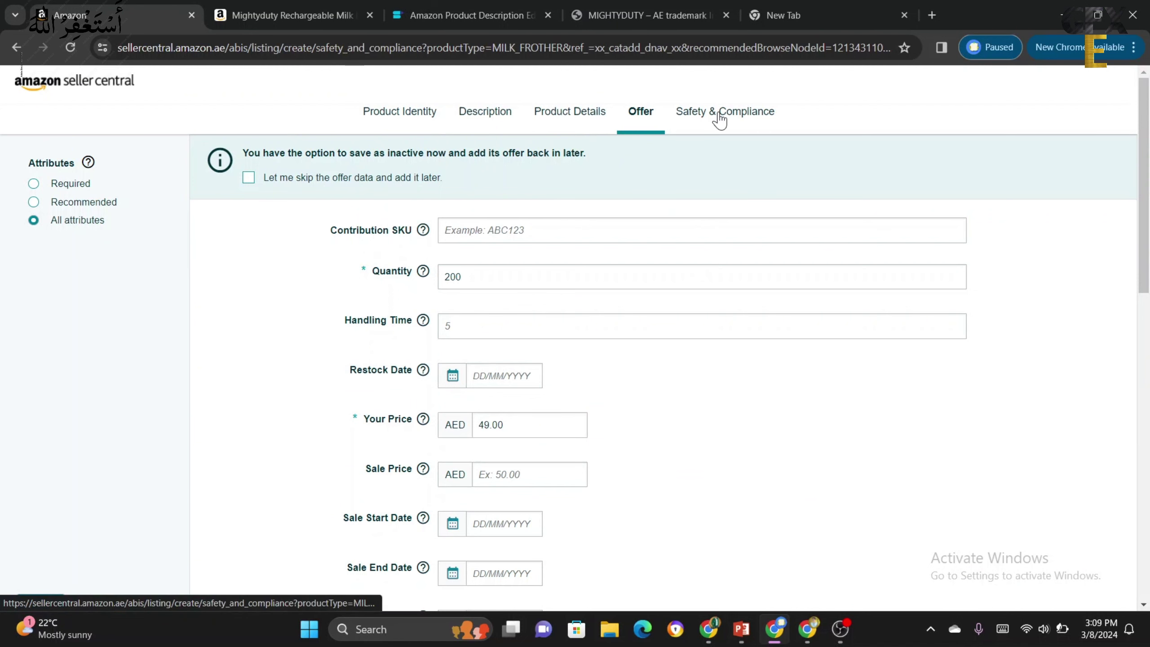
scroll(693, 290, "down", 4)
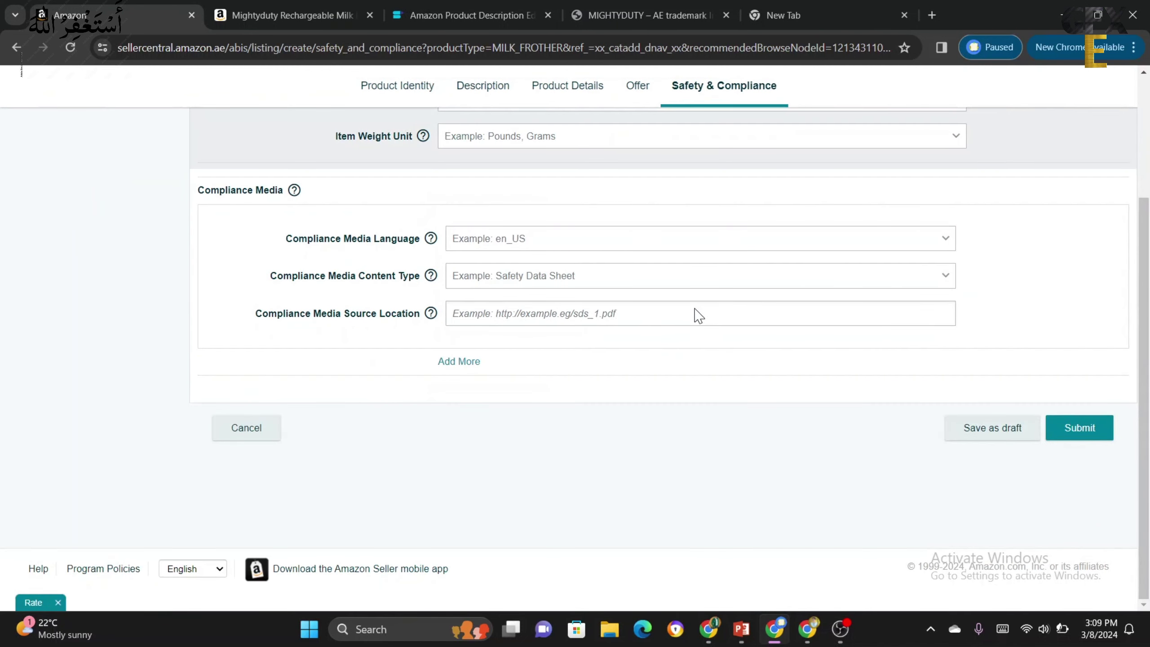